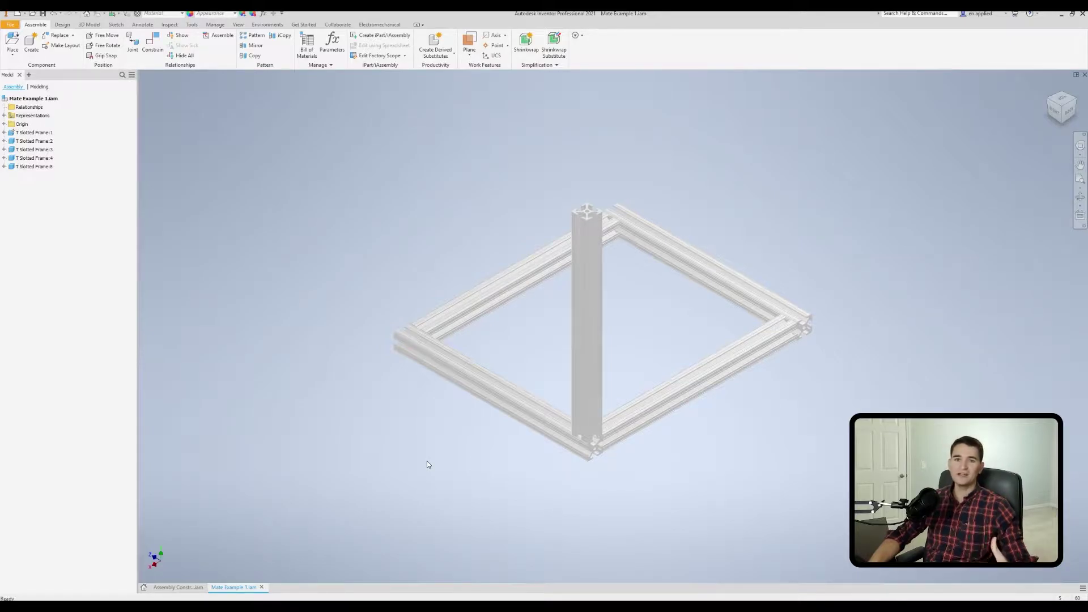
# - Look over the Assembly Constraints and Options assembly, and return to Mate Example 1
pyautogui.click(171, 588)
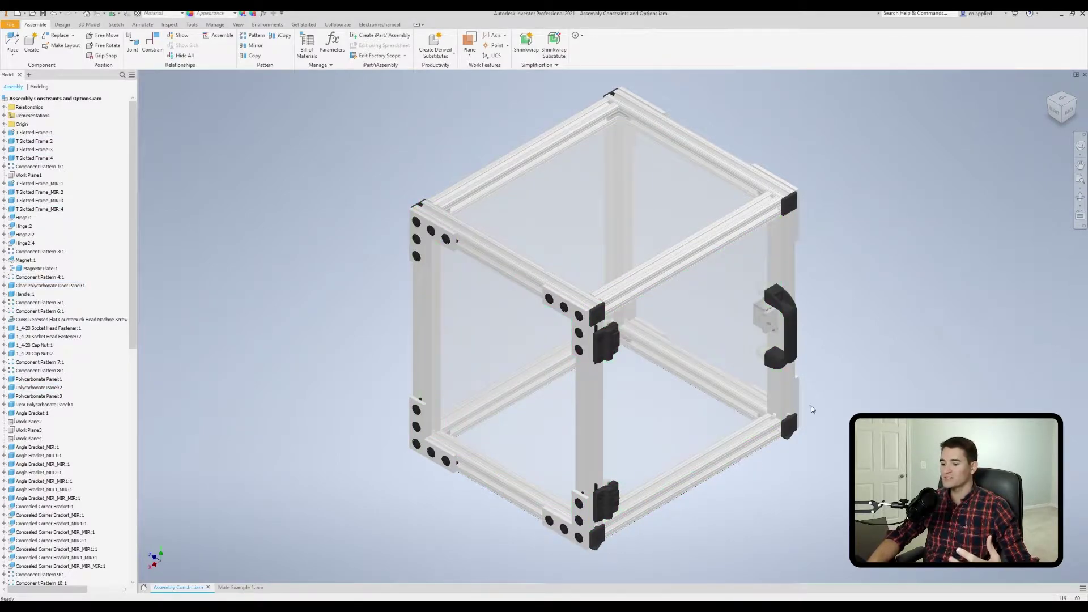
pyautogui.click(228, 588)
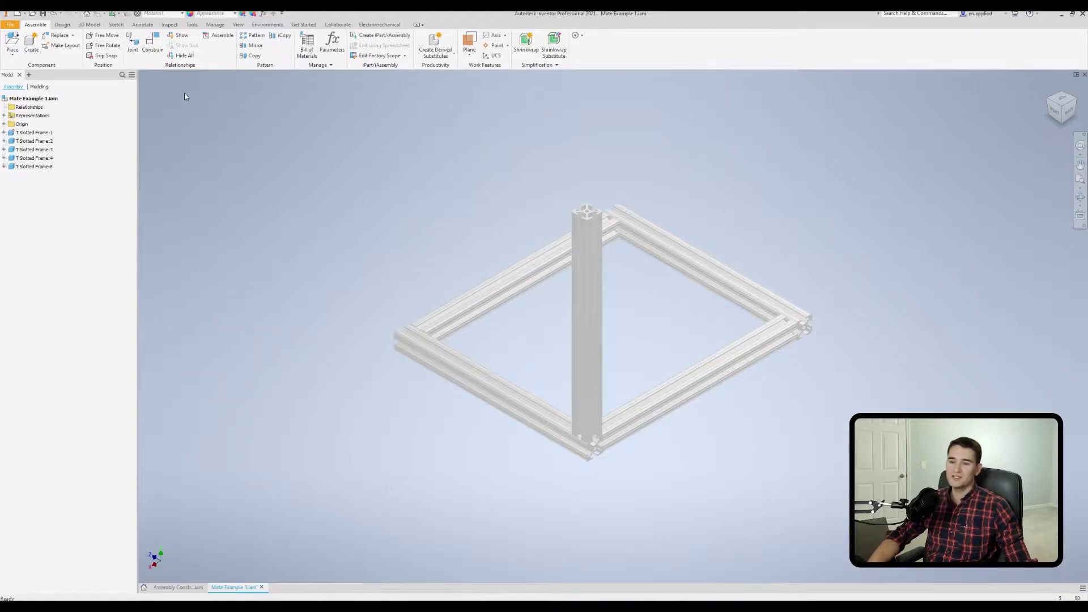
# - Start the Constrain command and review its Motion, Transitional and Constraint Set categories, returning to the Assembly category
pyautogui.click(153, 48)
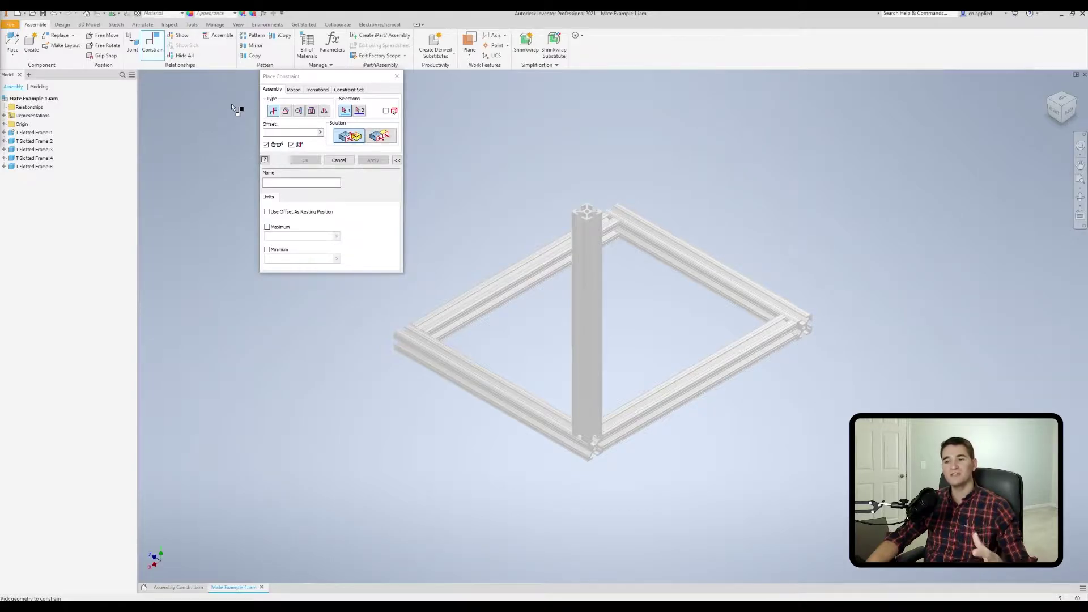
pyautogui.click(297, 91)
pyautogui.click(319, 91)
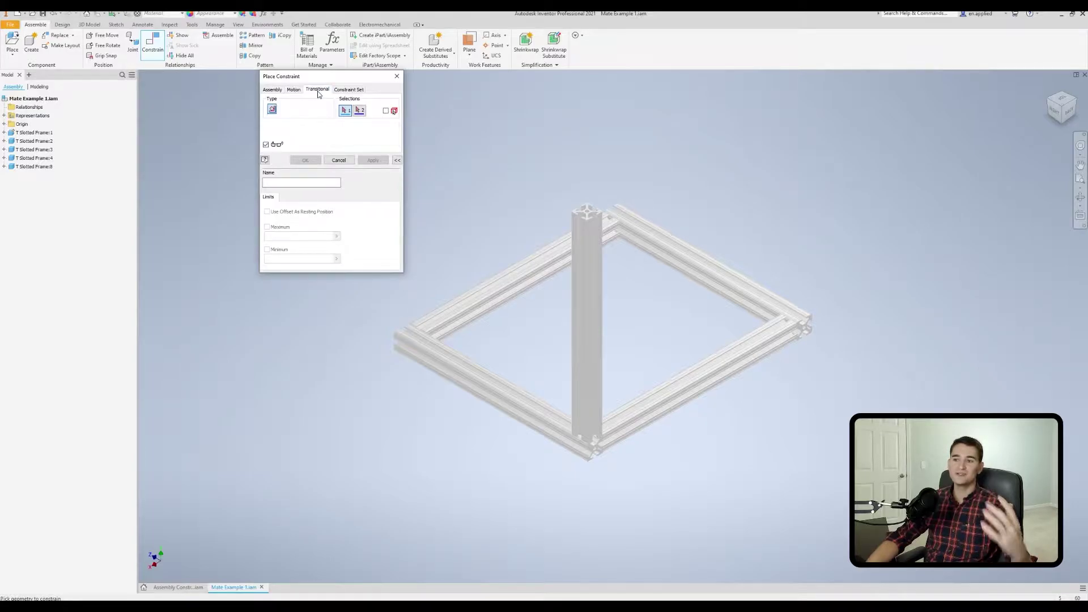
pyautogui.click(349, 91)
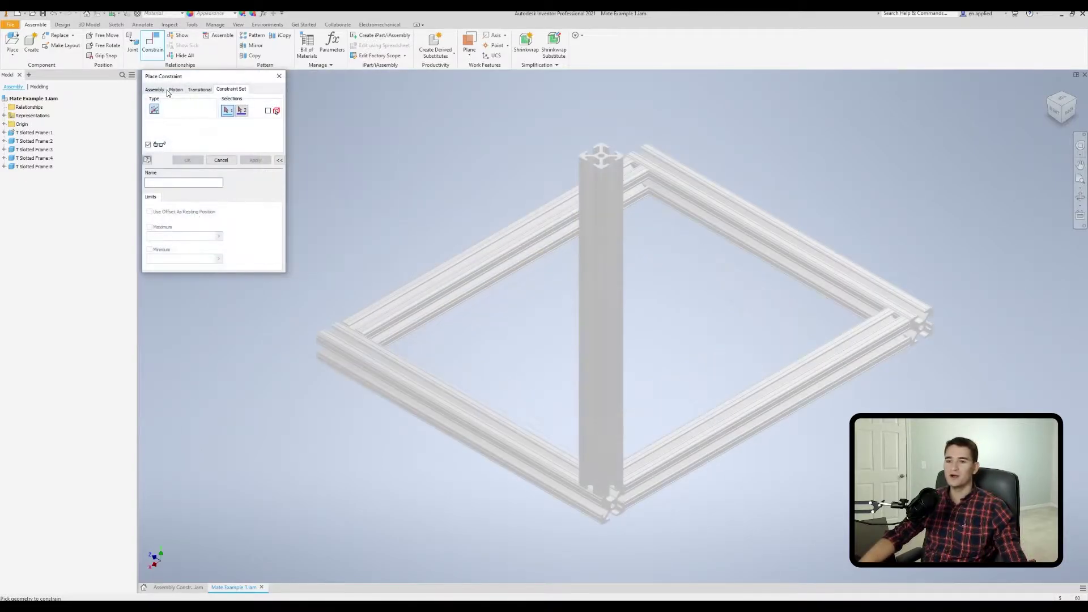
pyautogui.click(162, 90)
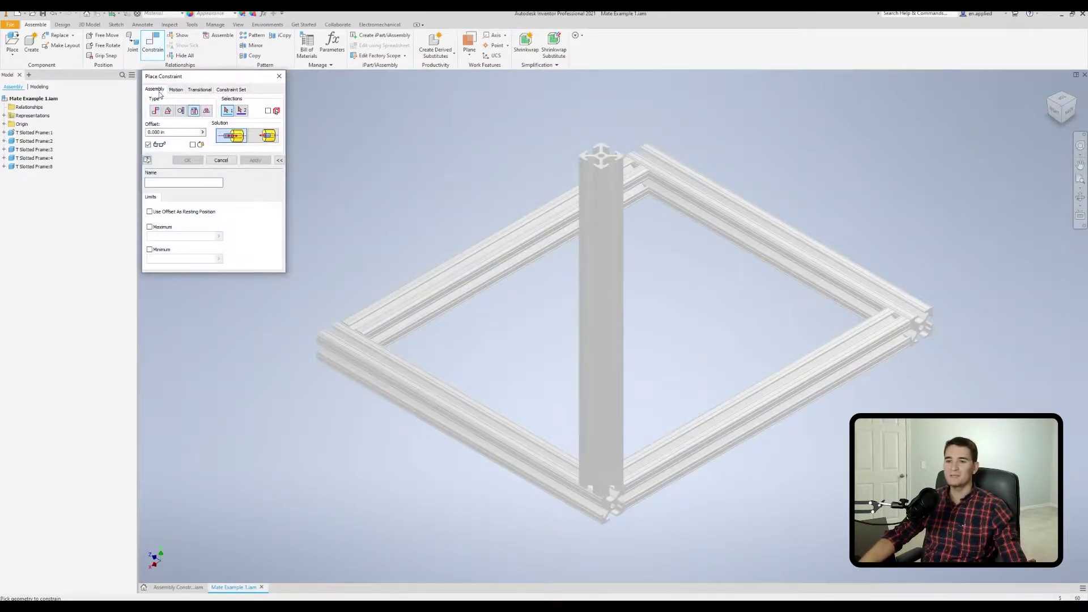
# - Review the Mate, Angle, Tangent and Insert constraint types, leaving Mate selected
pyautogui.click(155, 110)
pyautogui.click(168, 111)
pyautogui.click(180, 110)
pyautogui.click(194, 110)
pyautogui.click(179, 111)
pyautogui.click(168, 110)
pyautogui.click(155, 111)
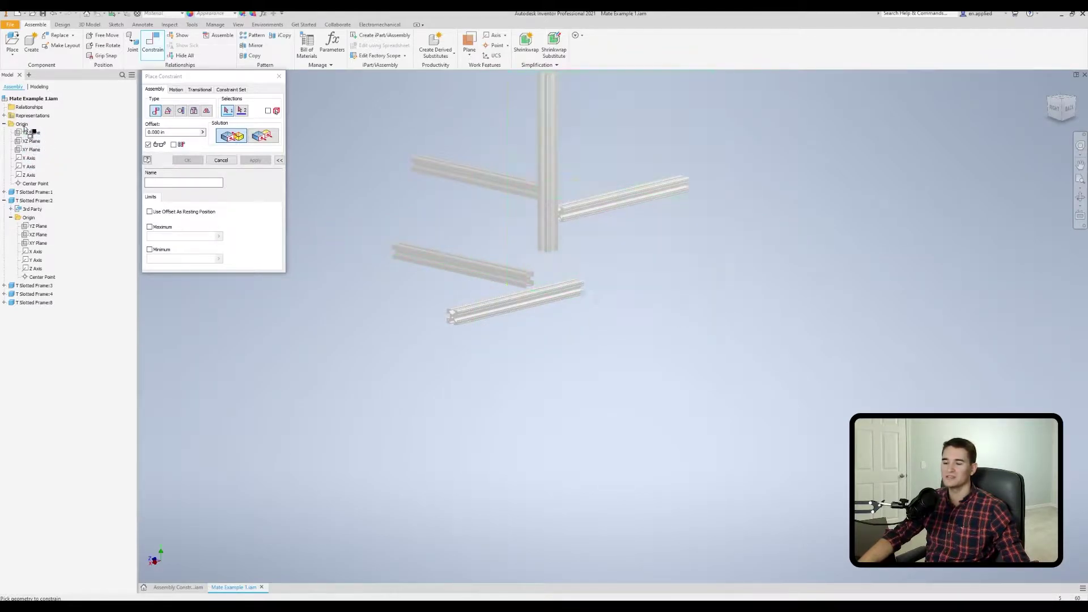
# - Mate the YZ and XZ planes of T Slotted Frame:2 to the matching assembly origin planes with 0 offset
pyautogui.click(42, 227)
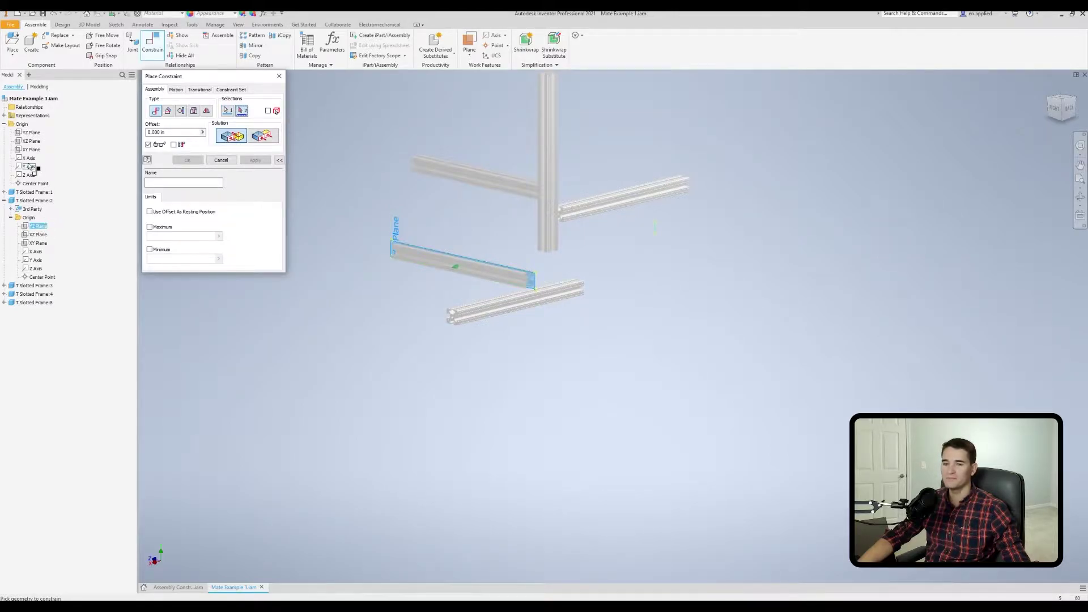
pyautogui.click(33, 133)
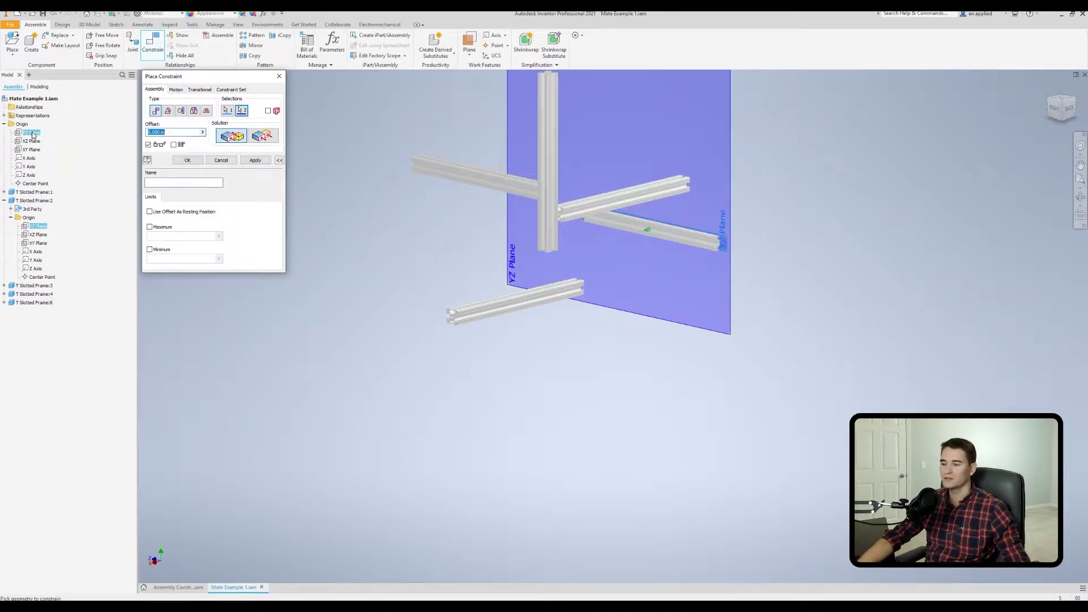
pyautogui.click(255, 161)
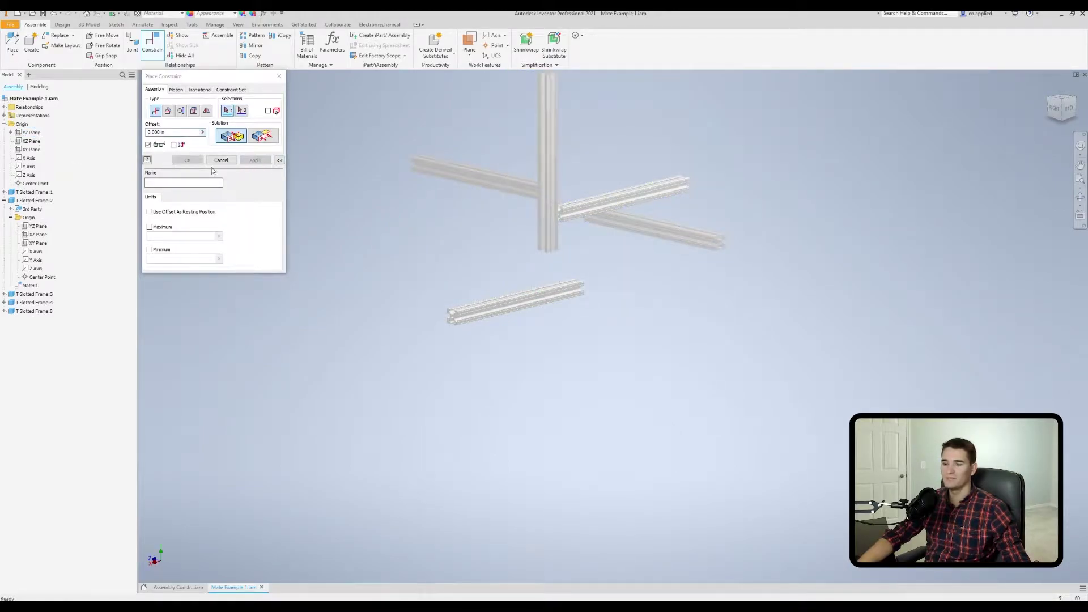
pyautogui.click(39, 236)
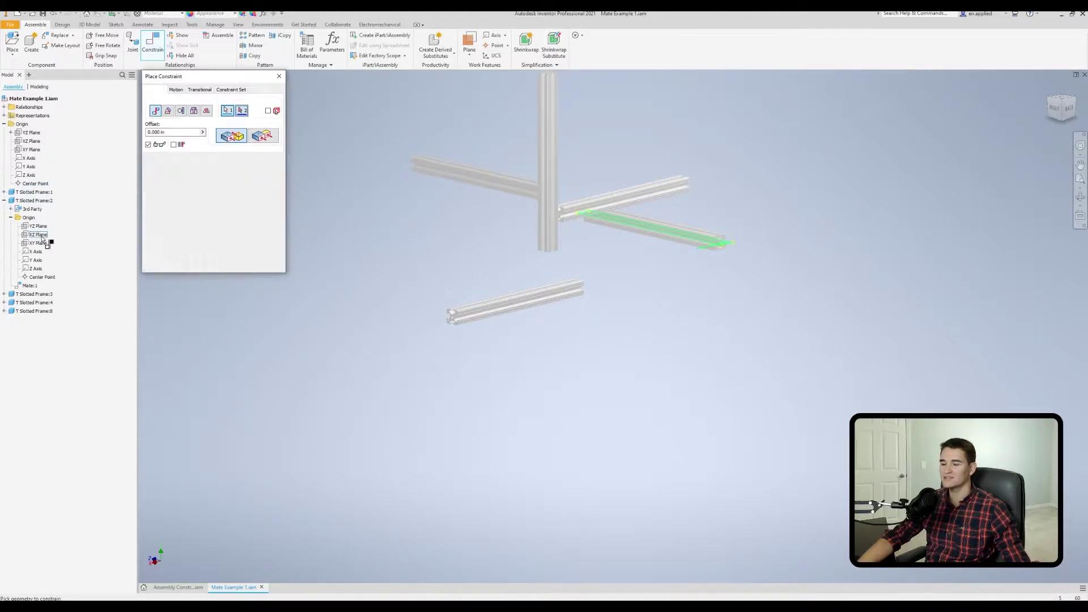
pyautogui.click(34, 143)
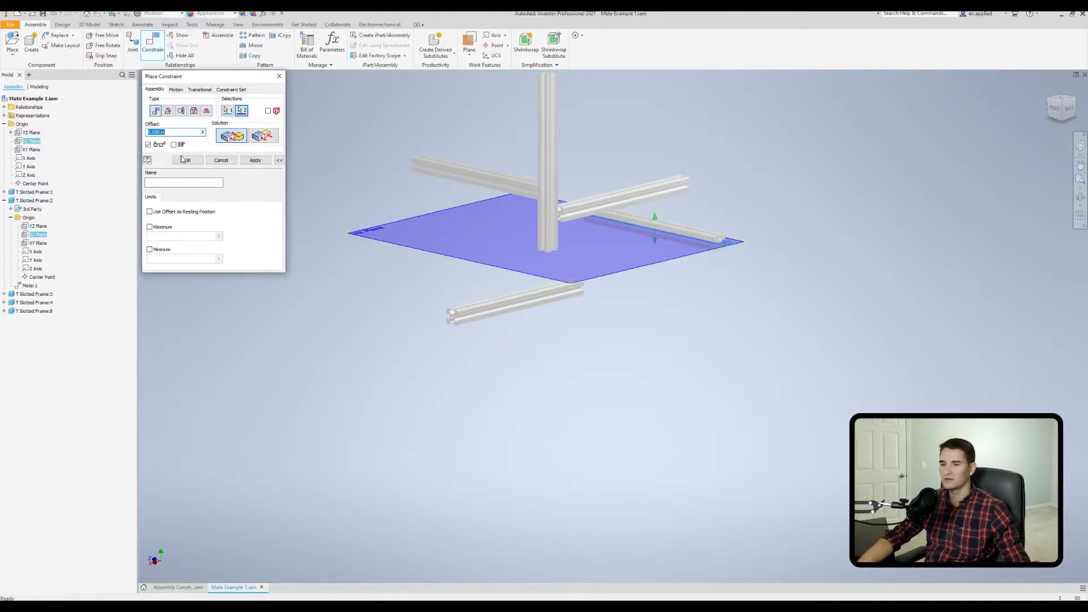
pyautogui.click(258, 161)
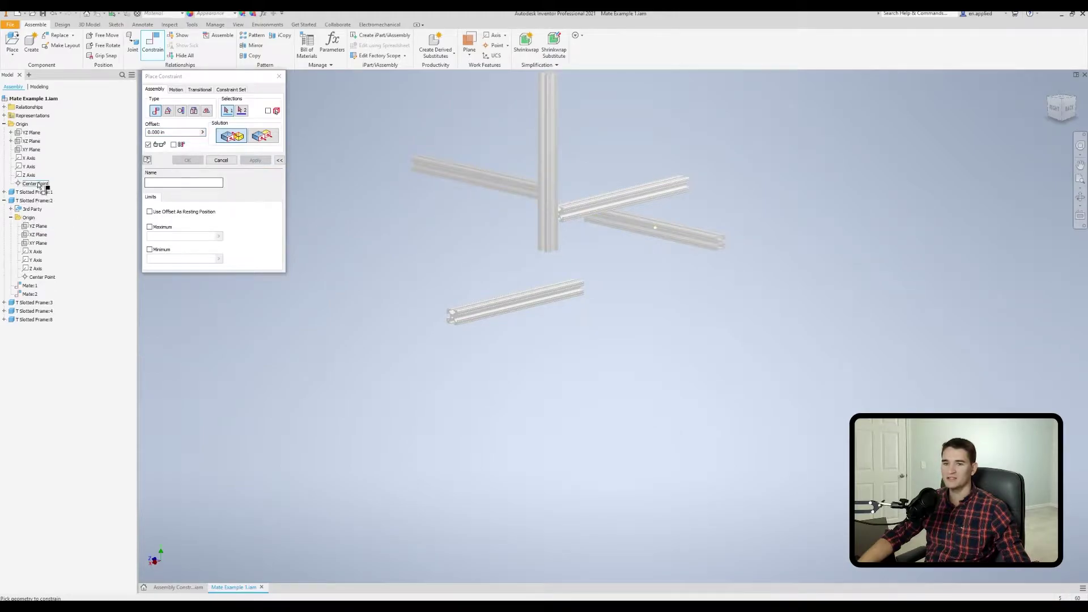
# - Mate the center point of T Slotted Frame:2 to the assembly origin's center point and finish constraining
pyautogui.click(42, 277)
pyautogui.click(36, 184)
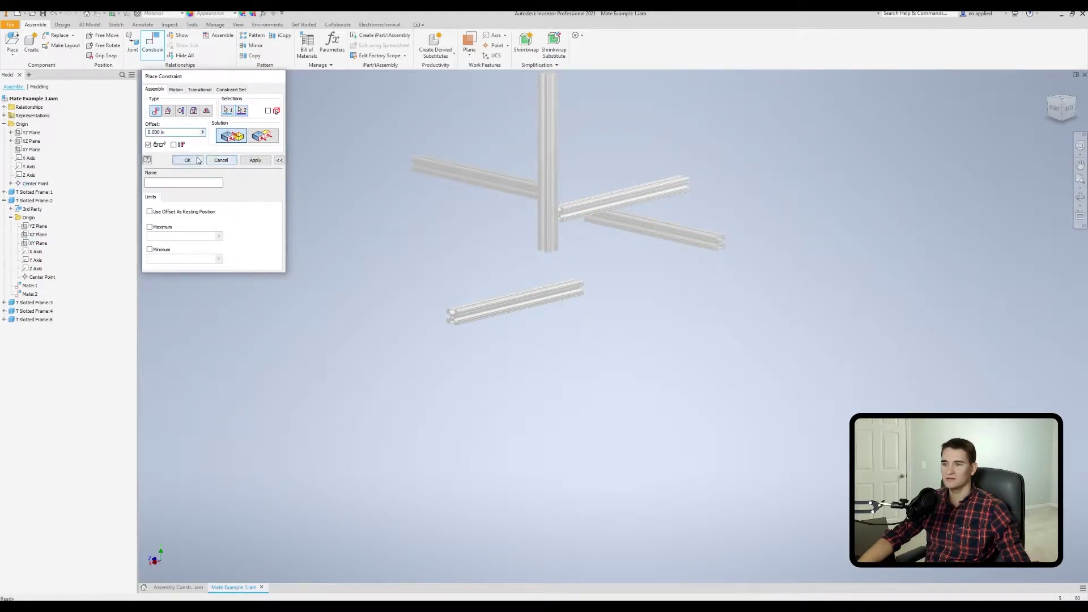
pyautogui.click(195, 161)
# - Copy a T-slotted frame, place one copy grounded at the assembly origin, and try to move it
pyautogui.click(707, 243)
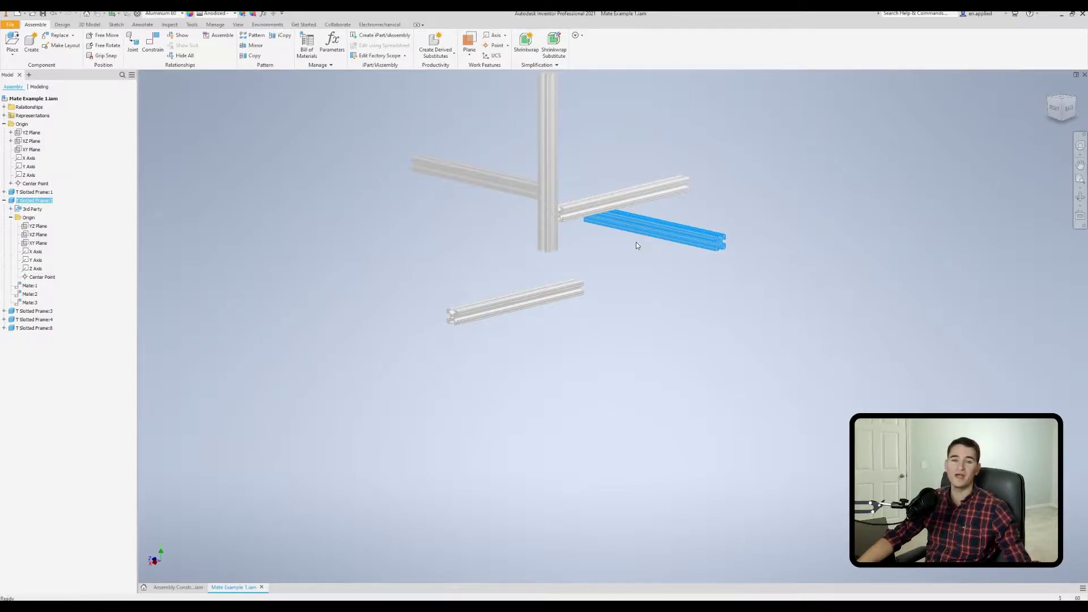
pyautogui.hotkey('ctrl', 'c')
pyautogui.hotkey('ctrl', 'v')
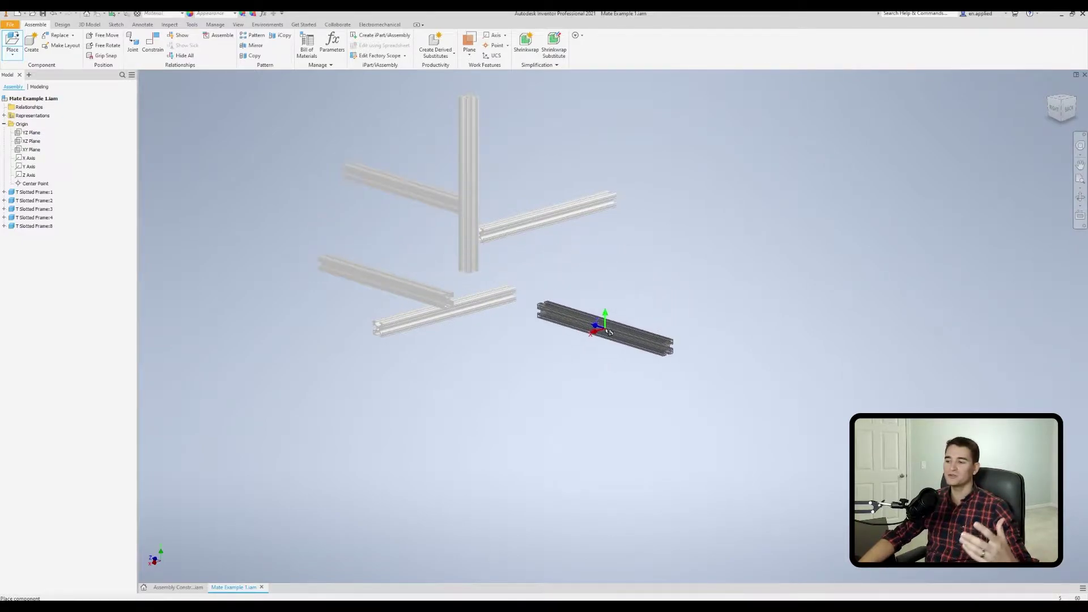
pyautogui.rightClick(605, 329)
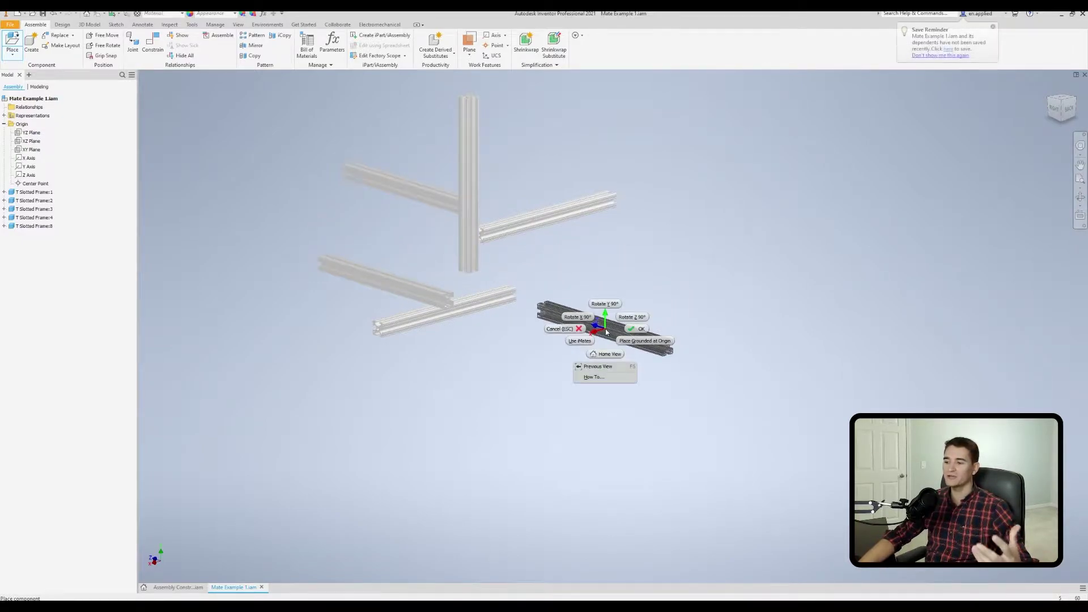
pyautogui.click(644, 340)
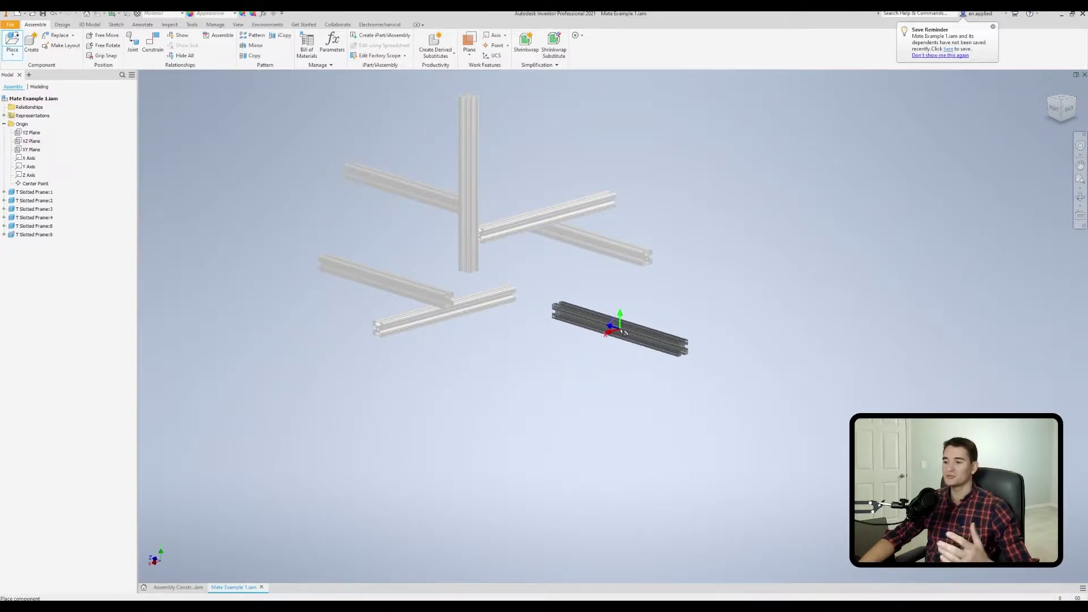
pyautogui.rightClick(625, 330)
pyautogui.click(617, 310)
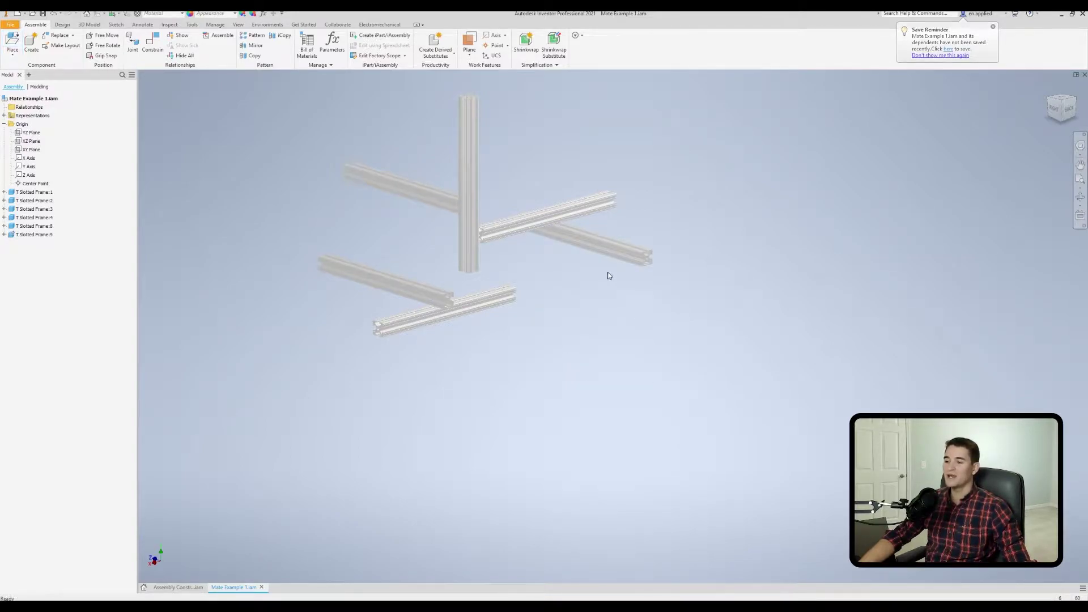
pyautogui.click(590, 244)
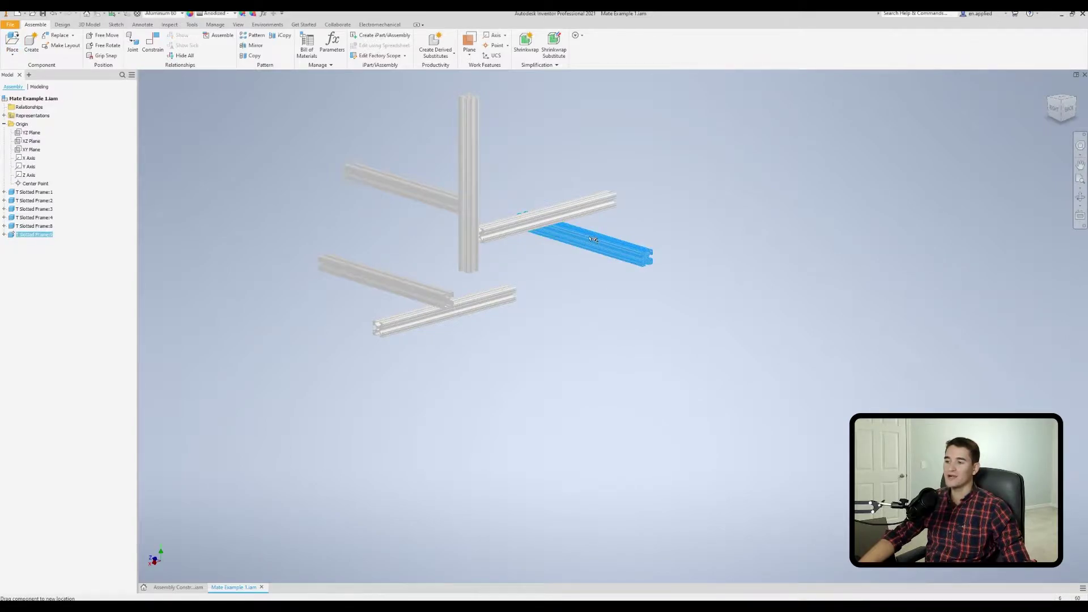
pyautogui.moveTo(604, 241); pyautogui.dragTo(575, 242)
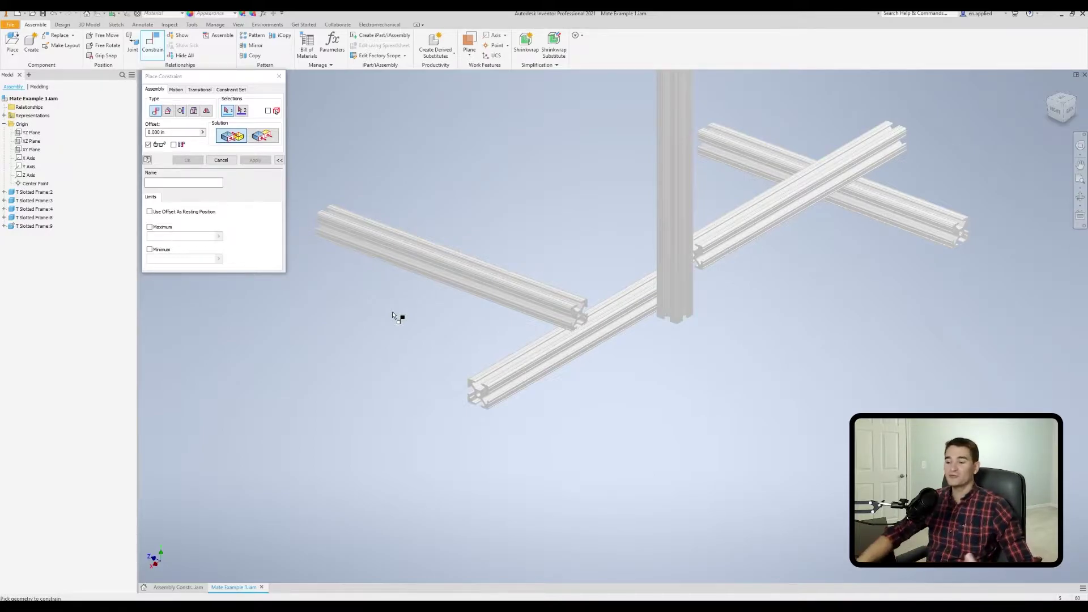
# - Try a Mate constraint between the end faces of the two crossing front frames, switching its solution to Flush
pyautogui.scroll(-5, 505, 372)
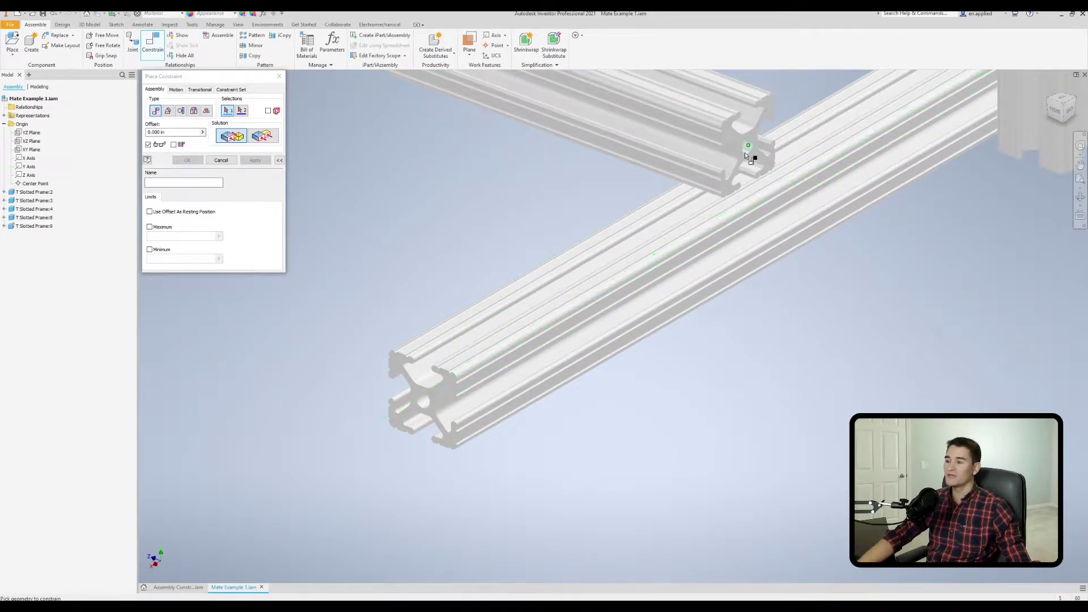
pyautogui.scroll(-3, 418, 418)
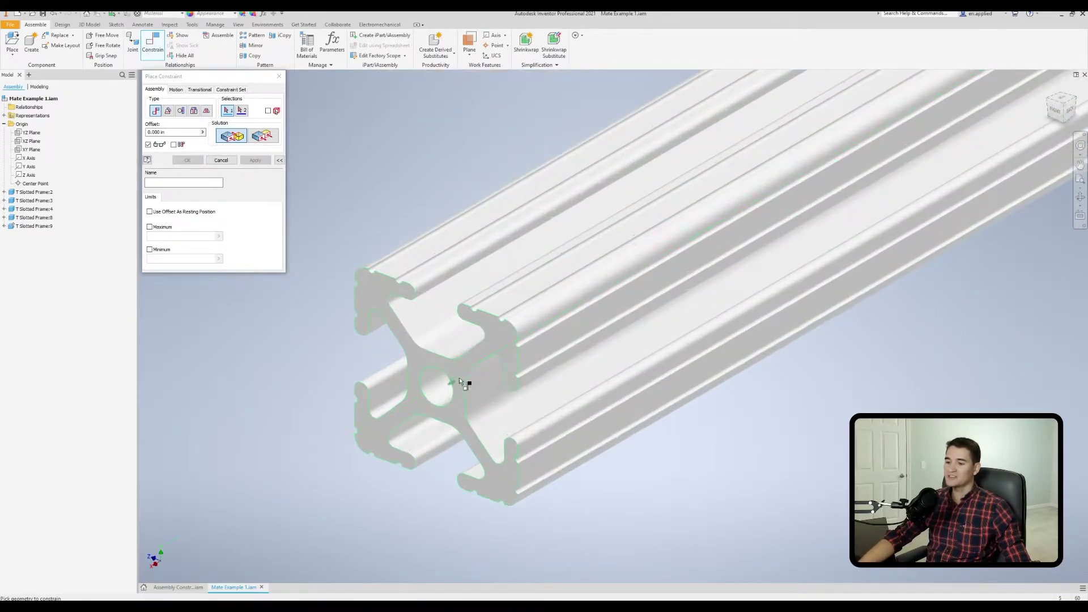
pyautogui.click(462, 368)
pyautogui.scroll(5, 461, 369)
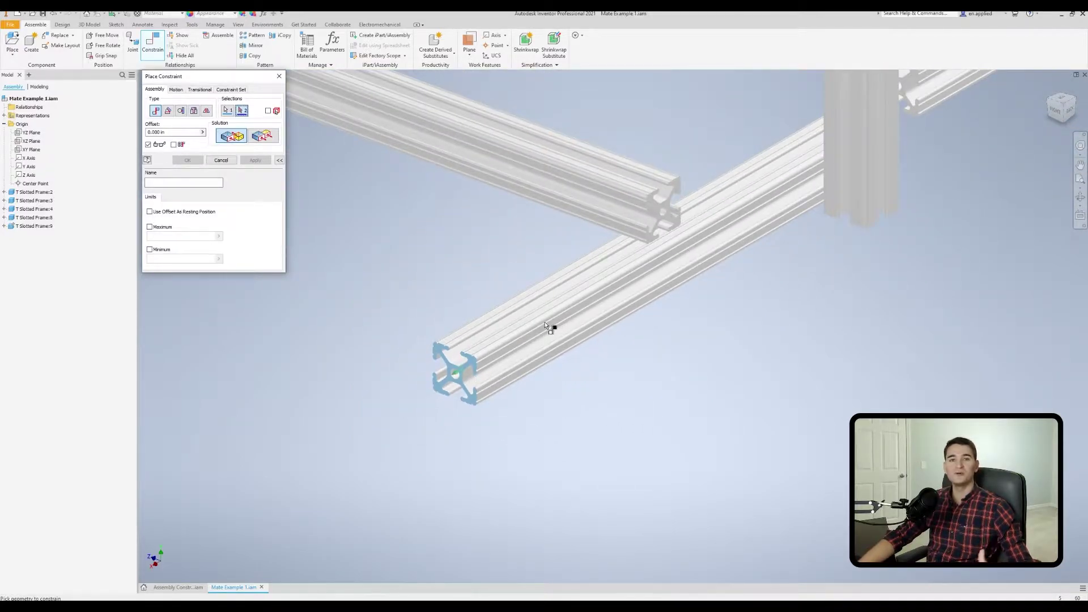
pyautogui.scroll(-3, 672, 238)
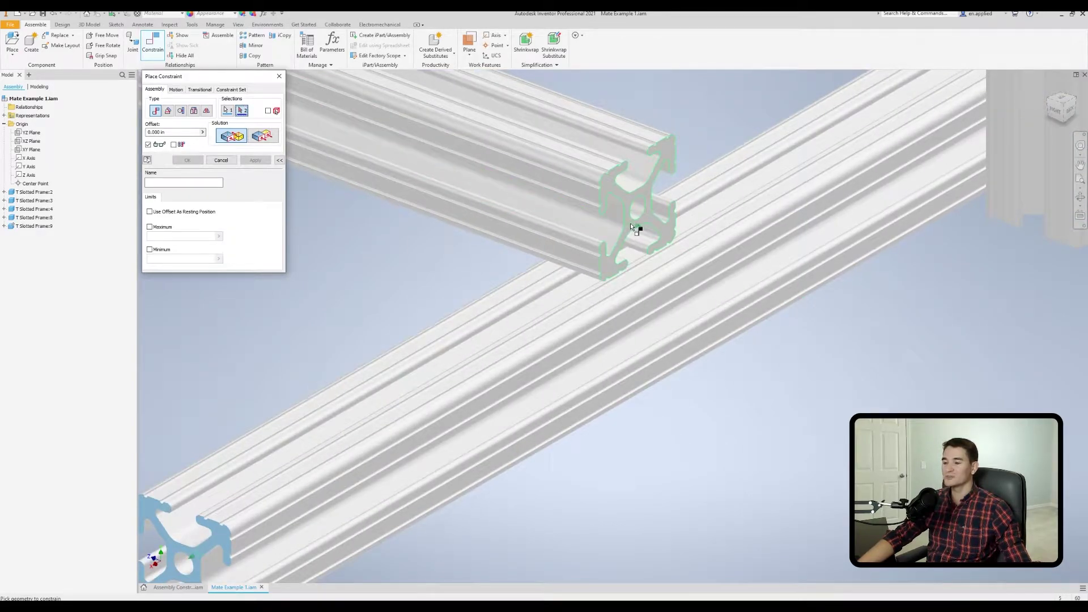
pyautogui.click(630, 223)
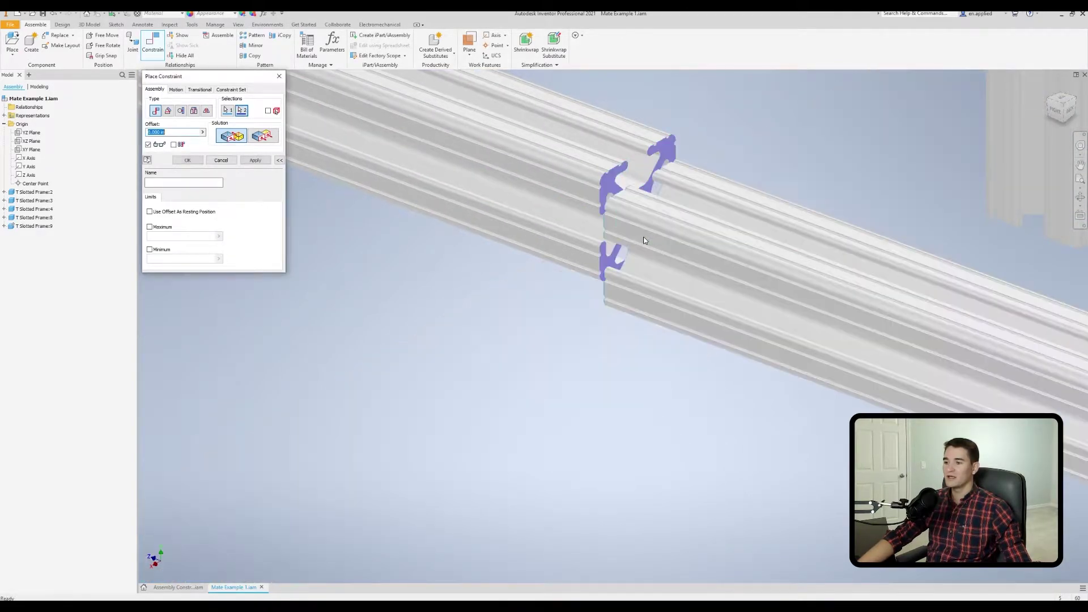
pyautogui.scroll(2, 619, 282)
pyautogui.keyDown('shift'); pyautogui.moveTo(619, 281); pyautogui.dragTo(475, 270, button='middle'); pyautogui.keyUp('shift')
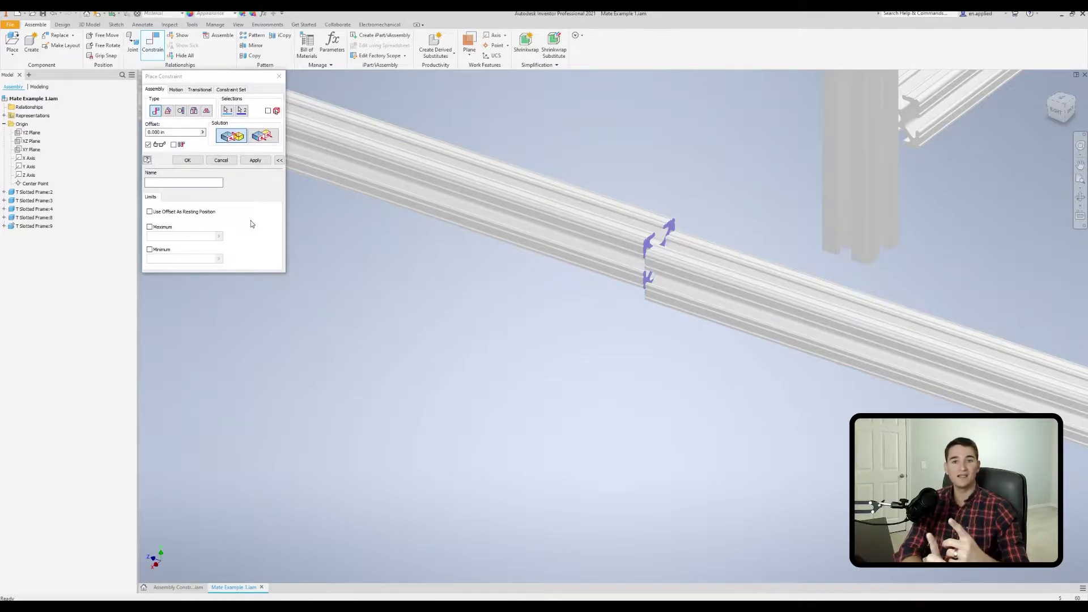
pyautogui.click(266, 137)
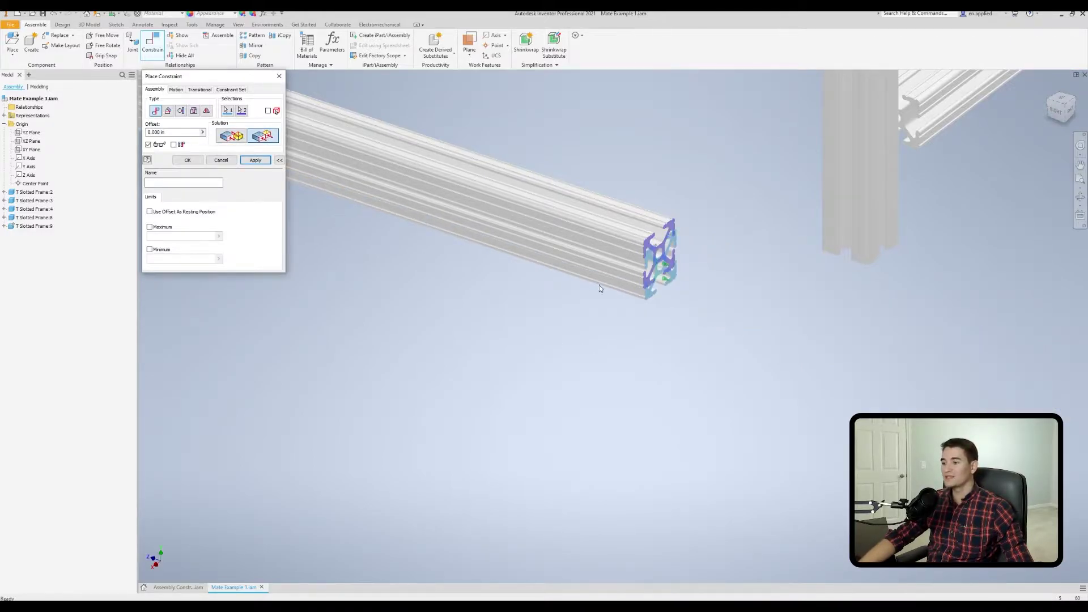
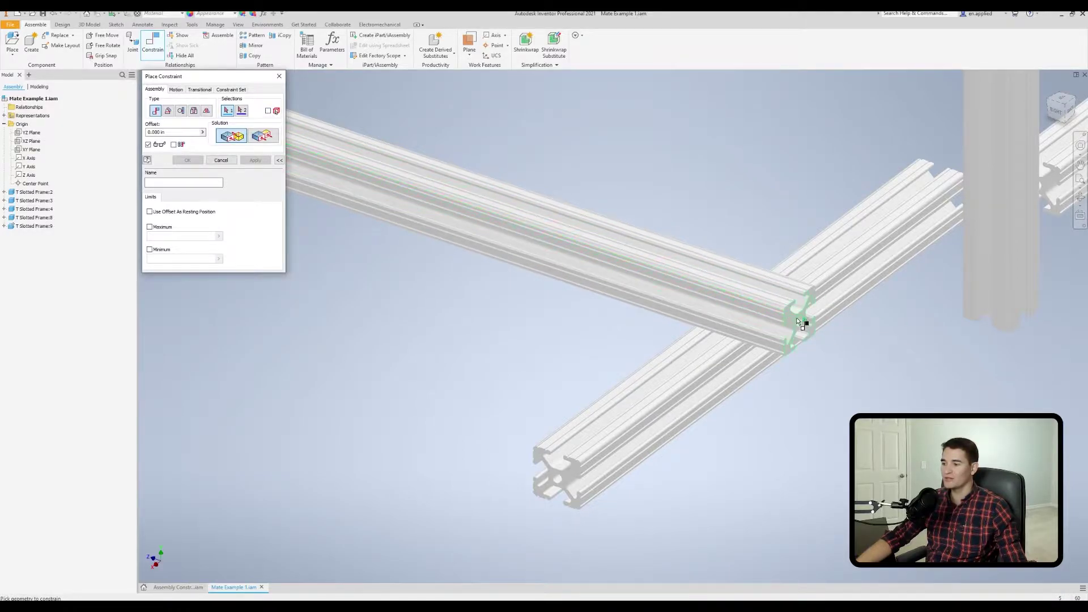
# - Mate the end faces of the two crossing front frames with Pick Part First enabled
pyautogui.scroll(-4, 506, 294)
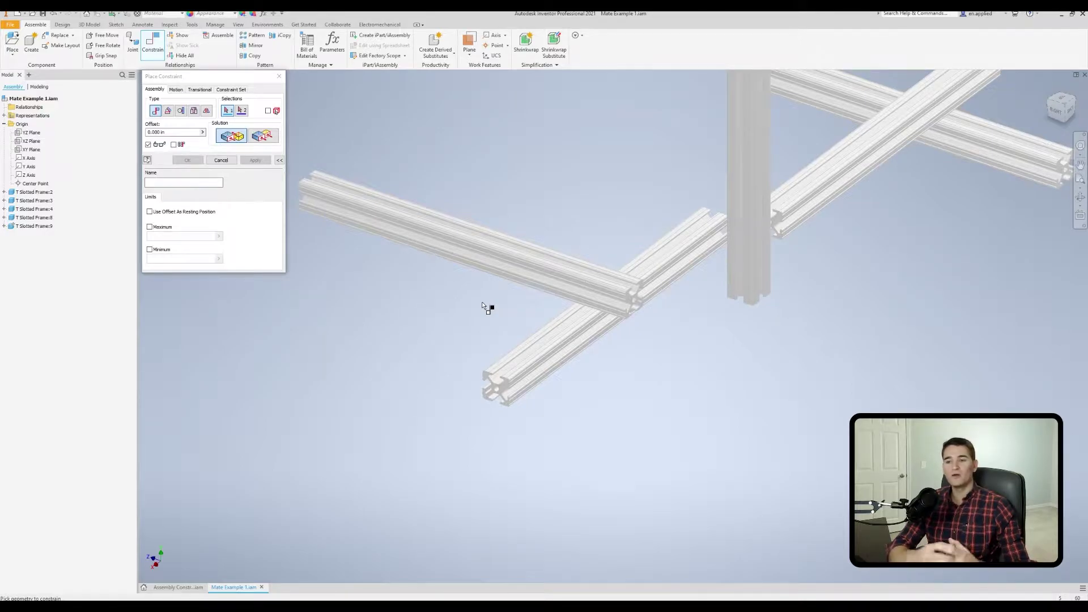
pyautogui.click(275, 112)
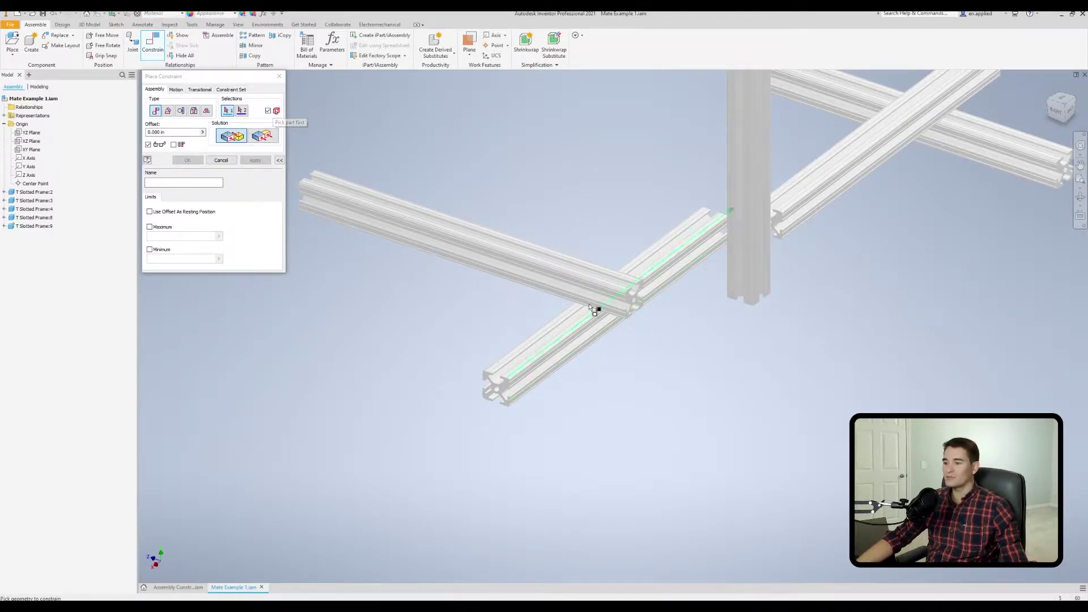
pyautogui.scroll(4, 444, 418)
pyautogui.click(459, 406)
pyautogui.scroll(-3, 838, 195)
pyautogui.moveTo(862, 224); pyautogui.dragTo(681, 308, button='middle')
pyautogui.scroll(4, 657, 297)
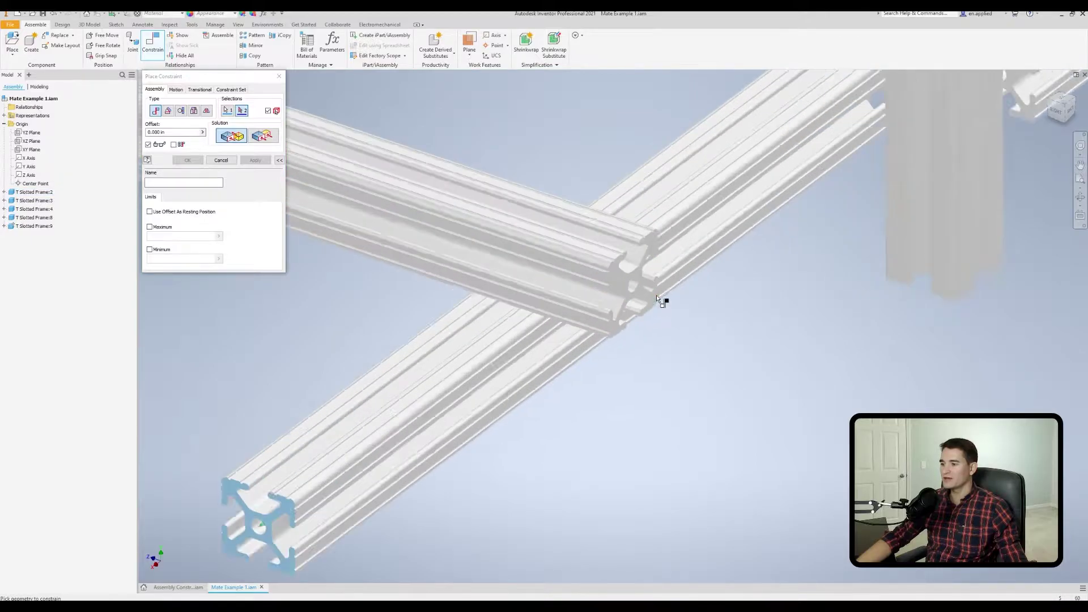
pyautogui.click(636, 288)
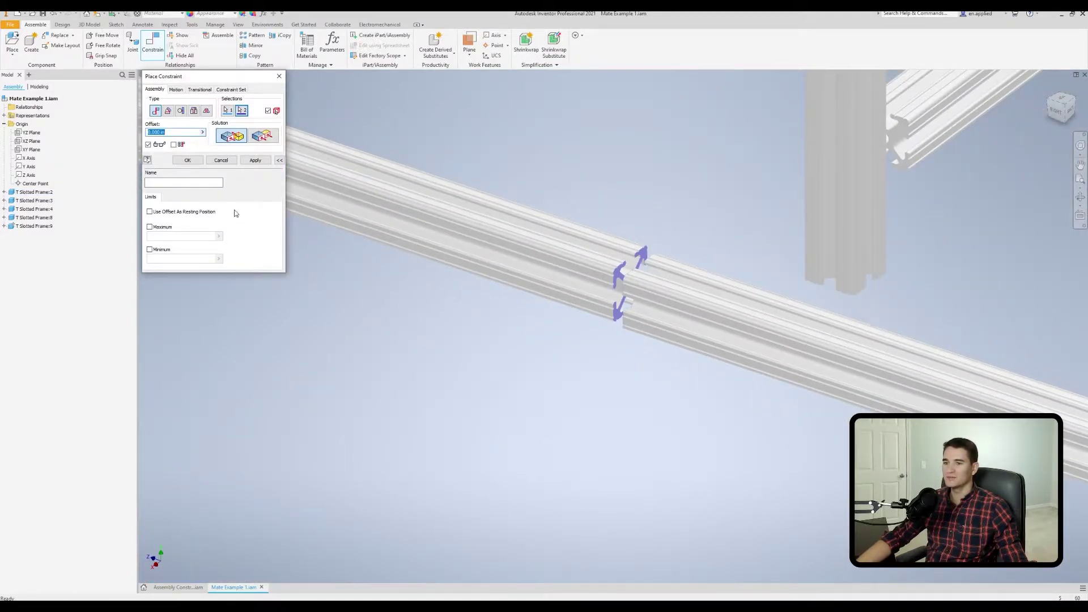
pyautogui.click(192, 162)
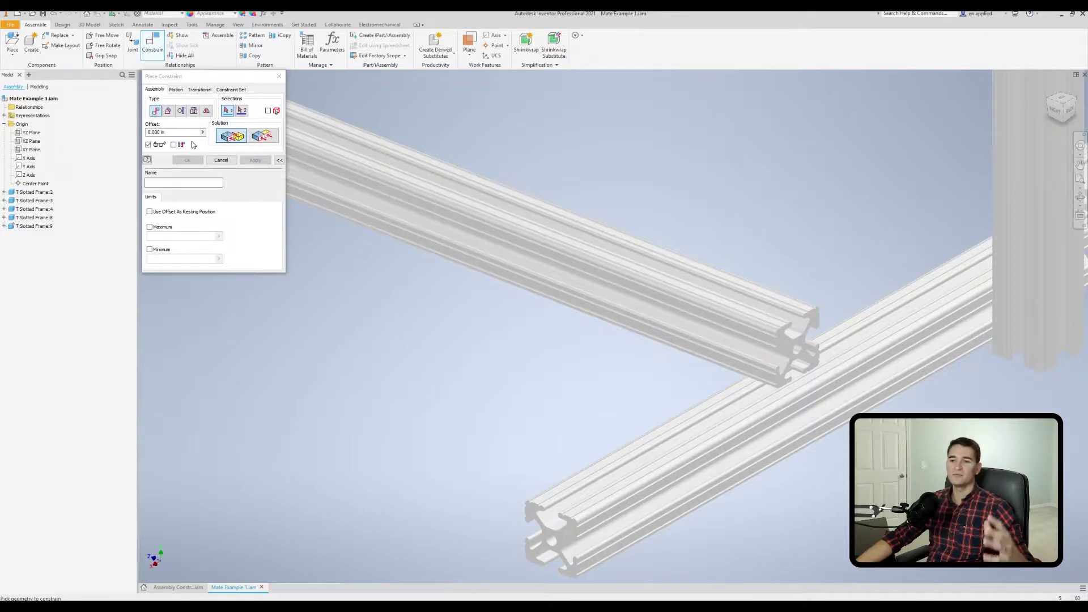
pyautogui.keyDown('shift'); pyautogui.moveTo(471, 299); pyautogui.dragTo(492, 319, button='middle'); pyautogui.keyUp('shift')
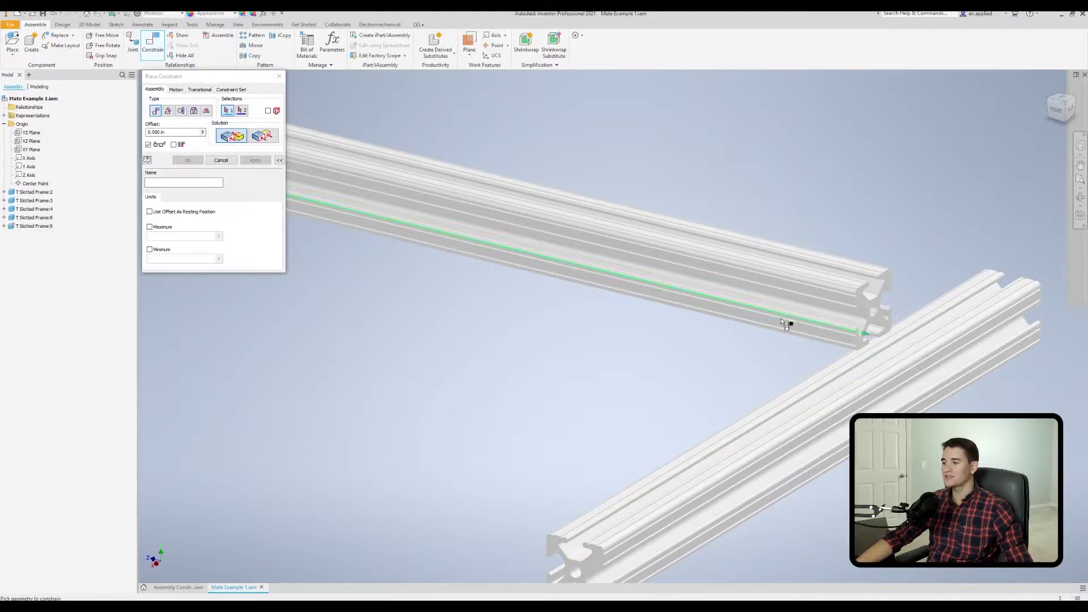
# - Try a Mate constraint between the top face of the lower front frame and the underside of the crossing frame
pyautogui.scroll(3, 647, 513)
pyautogui.click(662, 529)
pyautogui.scroll(-3, 669, 487)
pyautogui.moveTo(680, 453); pyautogui.dragTo(618, 217, button='middle')
pyautogui.scroll(3, 729, 234)
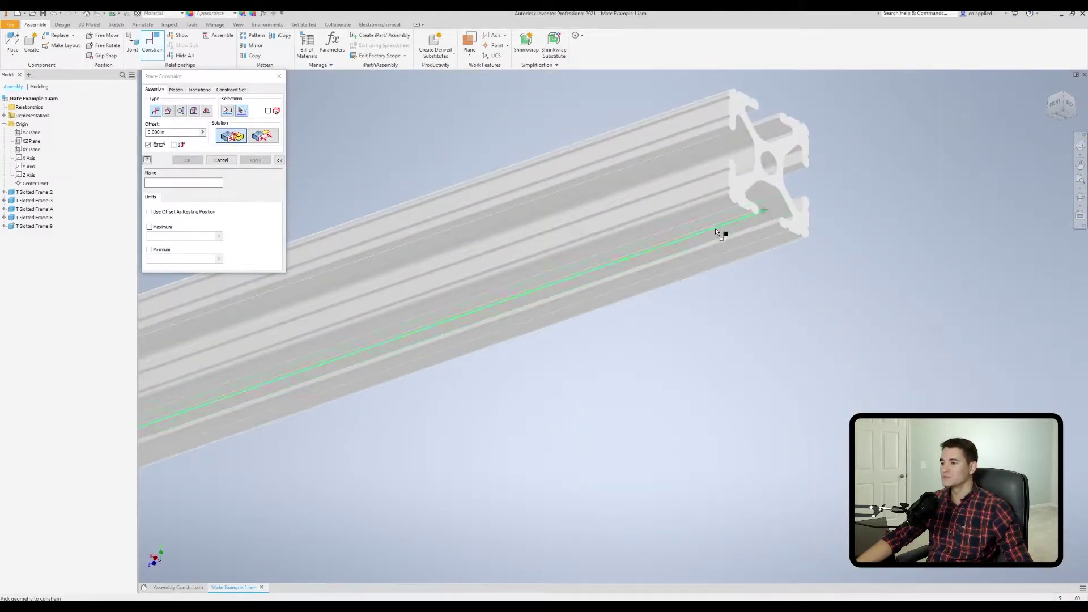
pyautogui.click(703, 225)
pyautogui.scroll(-3, 703, 227)
pyautogui.keyDown('shift'); pyautogui.moveTo(703, 228); pyautogui.dragTo(650, 311, button='middle'); pyautogui.keyUp('shift')
# - Try a 0.5 in offset on the previewed mate, then cancel the constraint
pyautogui.click(176, 132)
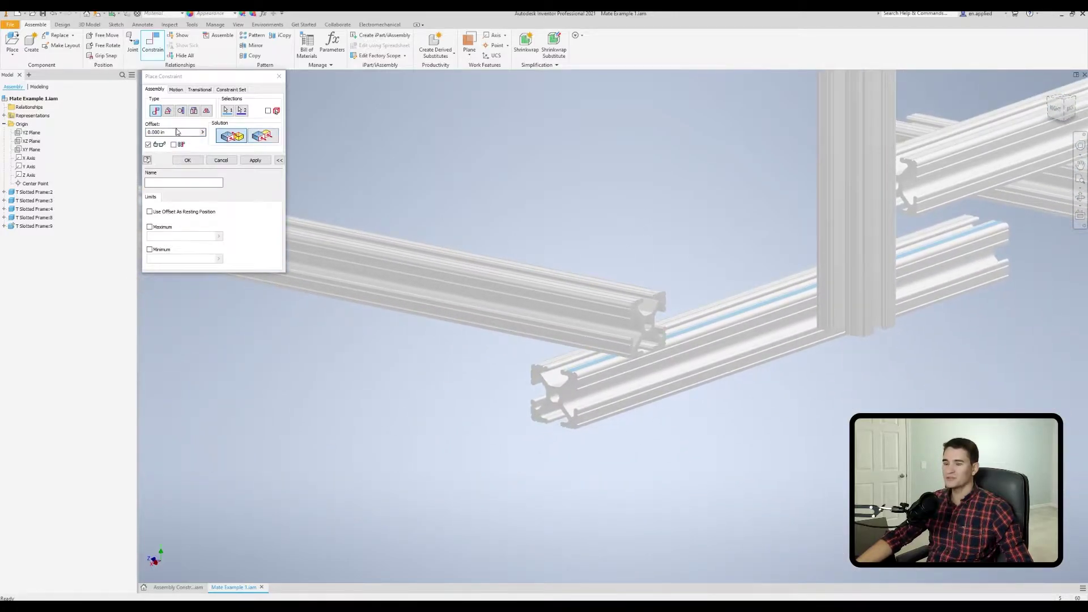
pyautogui.write('.5')
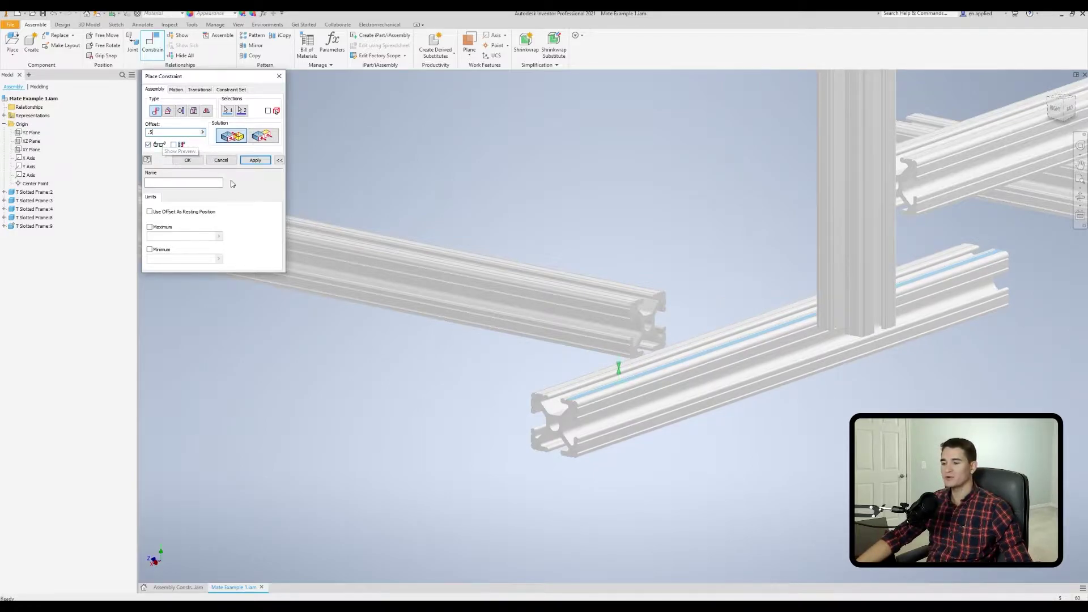
pyautogui.keyDown('shift'); pyautogui.moveTo(522, 381); pyautogui.dragTo(672, 284, button='middle'); pyautogui.keyUp('shift')
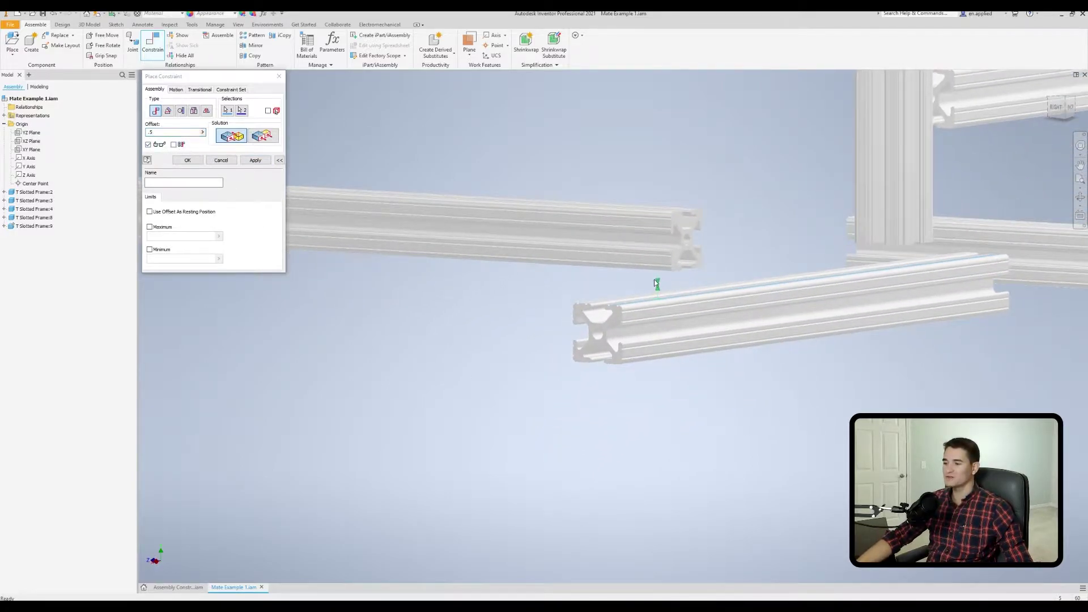
pyautogui.click(224, 162)
# - Move T Slotted Frame:3 away and select its top face and the crossing frame's underside for a new Mate constraint
pyautogui.moveTo(642, 311); pyautogui.dragTo(567, 345)
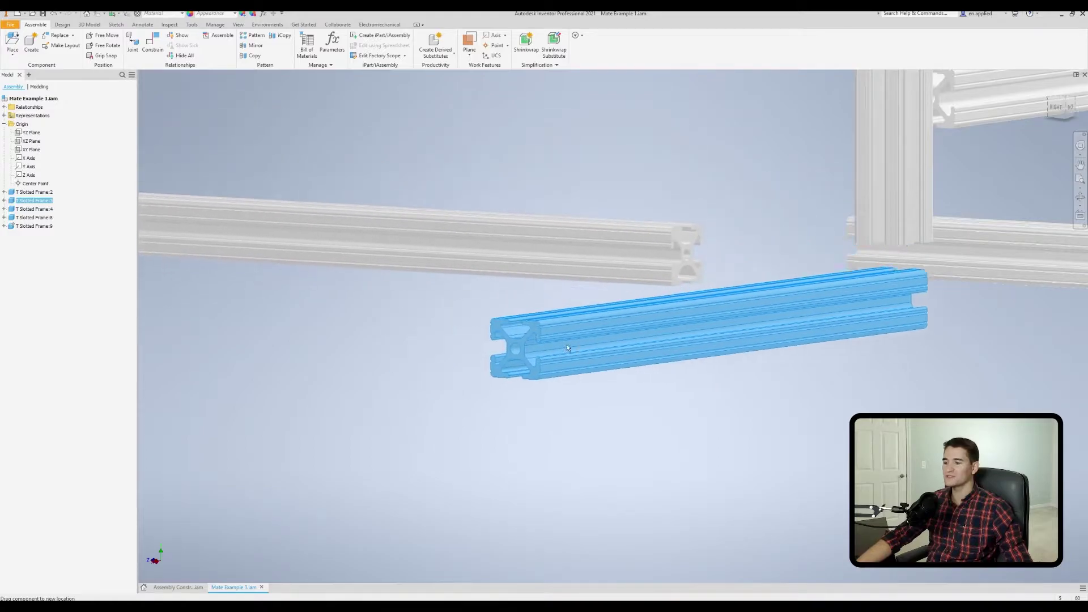
pyautogui.press('c')
pyautogui.press('F6')
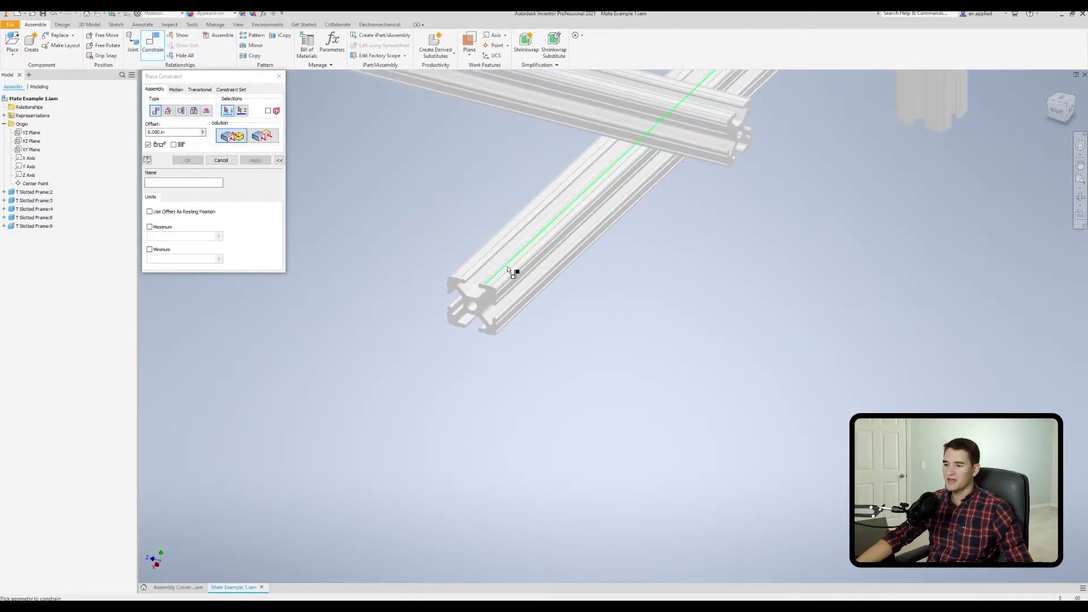
pyautogui.scroll(2, 504, 271)
pyautogui.click(508, 272)
pyautogui.scroll(-3, 580, 205)
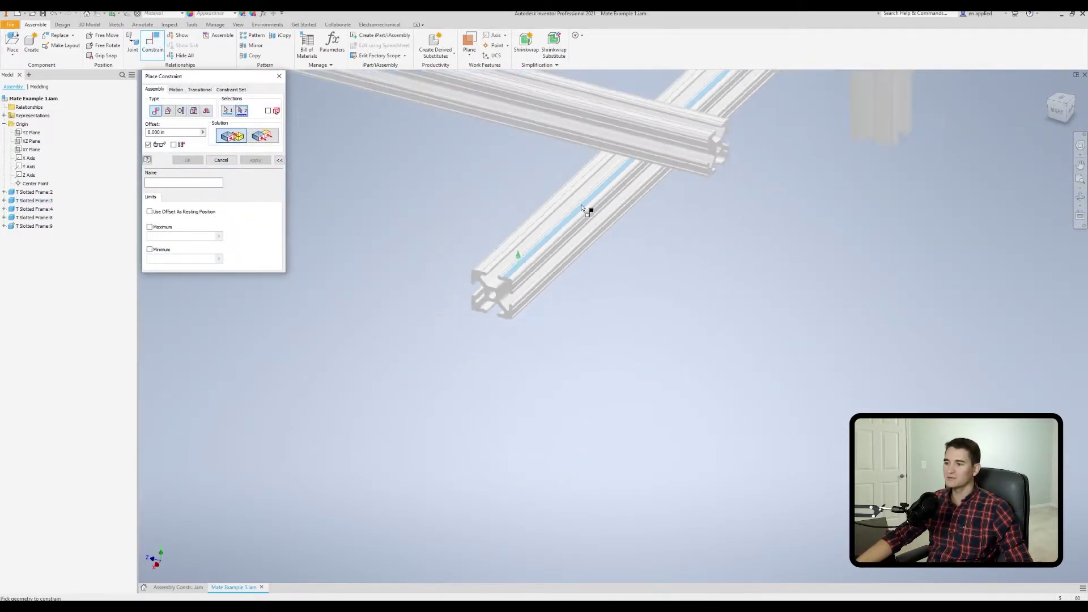
pyautogui.scroll(5, 590, 221)
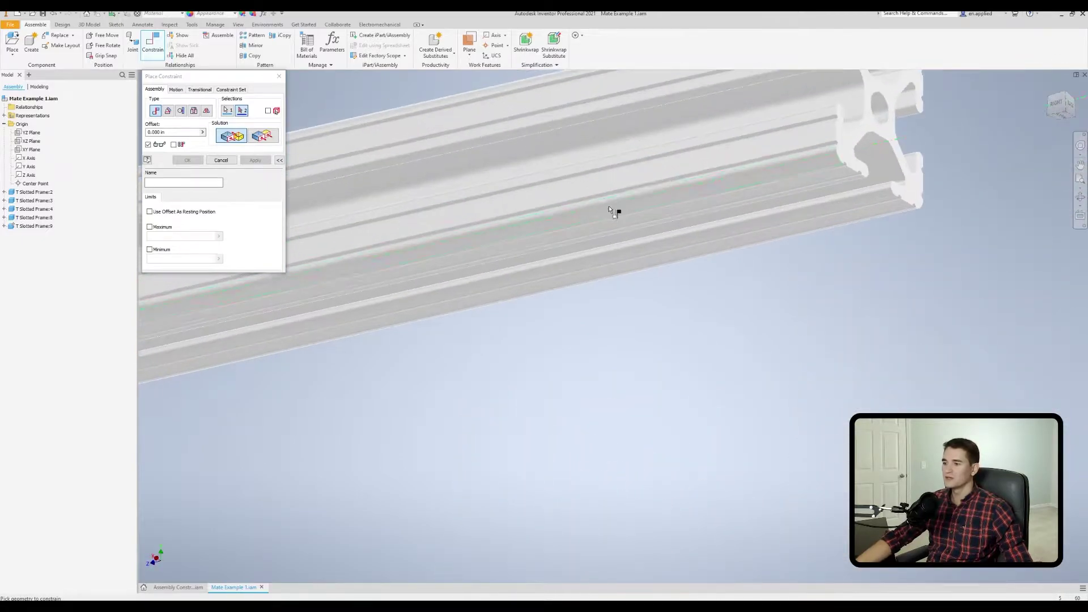
pyautogui.click(613, 226)
pyautogui.scroll(-4, 613, 226)
pyautogui.keyDown('shift'); pyautogui.moveTo(597, 224); pyautogui.dragTo(579, 257, button='middle'); pyautogui.keyUp('shift')
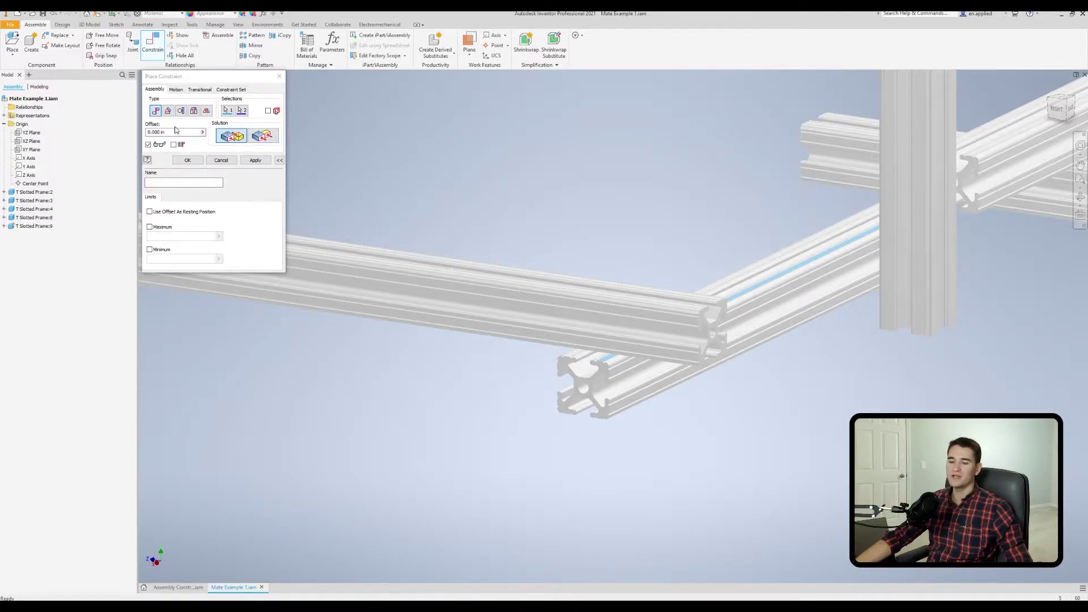
# - Set the mate's offset to 1.000 in by measuring across the frame's end profile, and apply the constraint
pyautogui.click(203, 132)
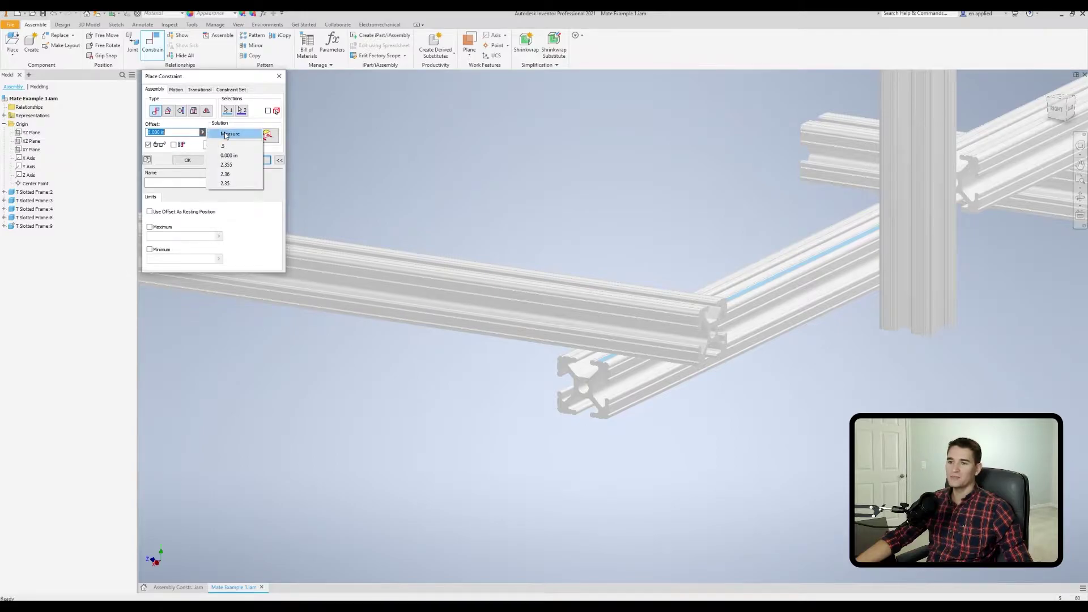
pyautogui.click(225, 134)
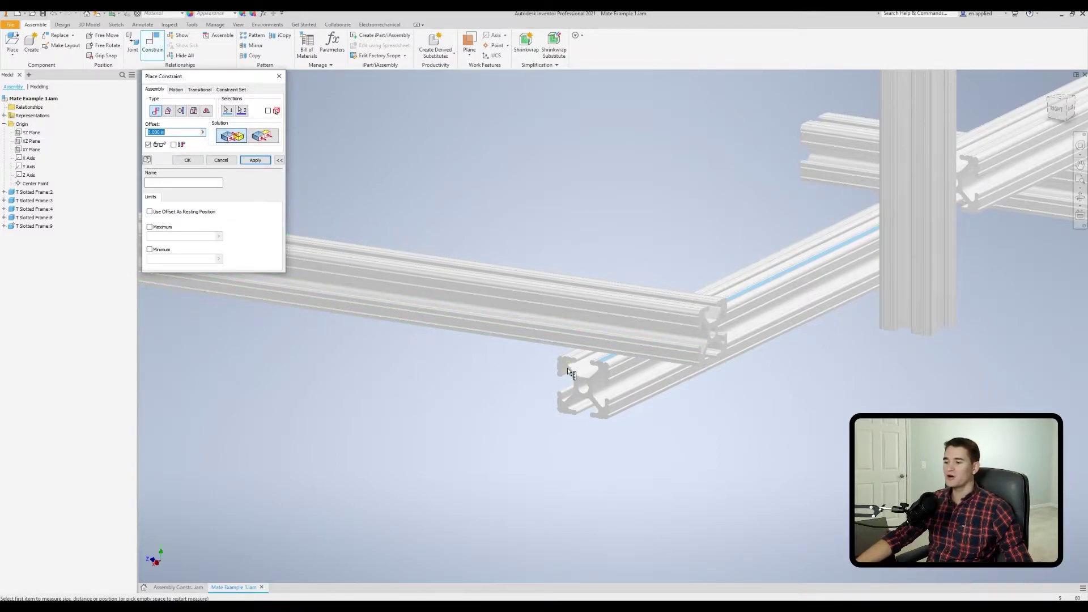
pyautogui.keyDown('shift'); pyautogui.moveTo(479, 375); pyautogui.dragTo(571, 276, button='middle'); pyautogui.keyUp('shift')
pyautogui.click(535, 286)
pyautogui.click(548, 364)
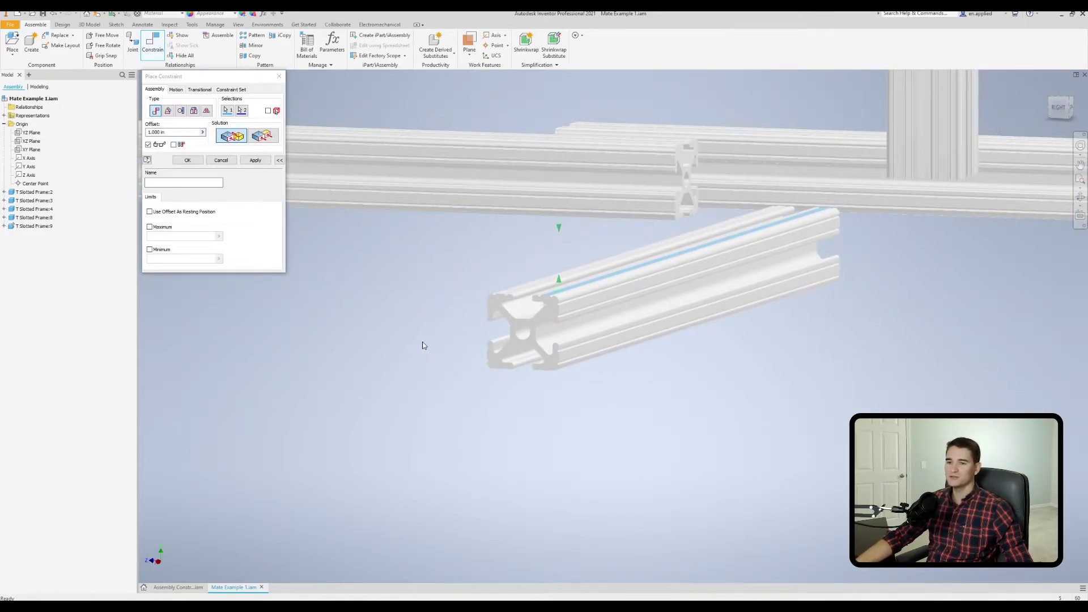
pyautogui.press('F5')
pyautogui.click(255, 160)
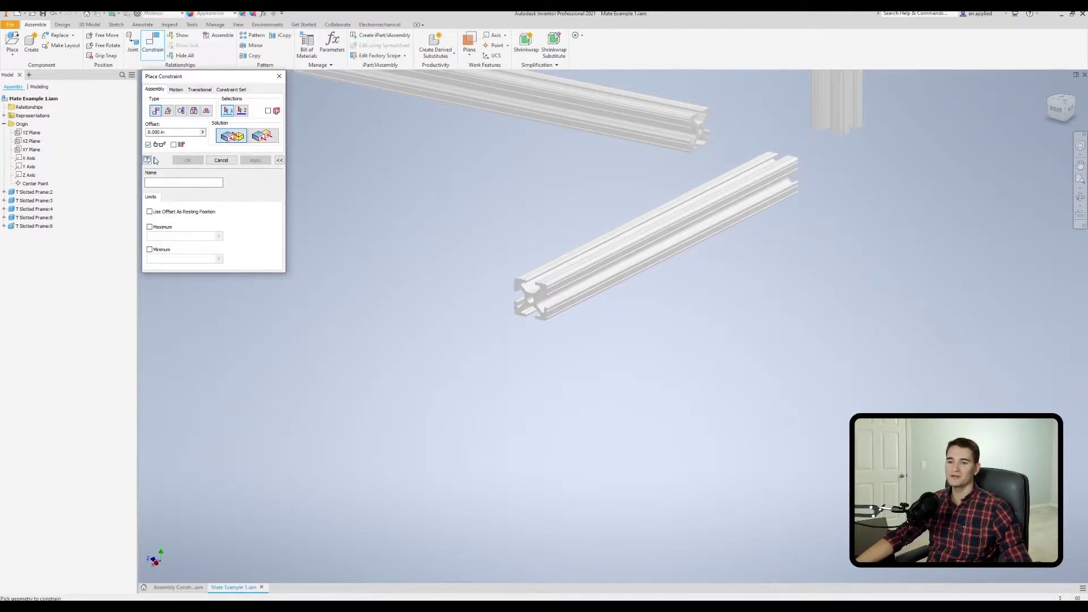
# - Try a Mate constraint between the end faces of the two front frames with Show Preview on, then cancel it
pyautogui.moveTo(682, 178); pyautogui.dragTo(589, 200, button='middle')
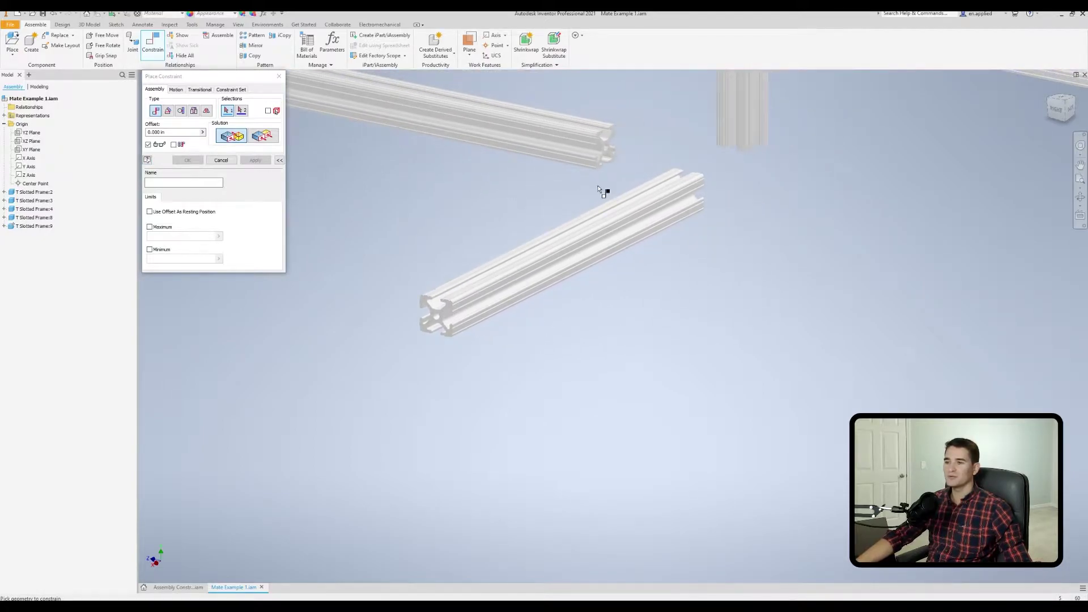
pyautogui.scroll(6, 426, 317)
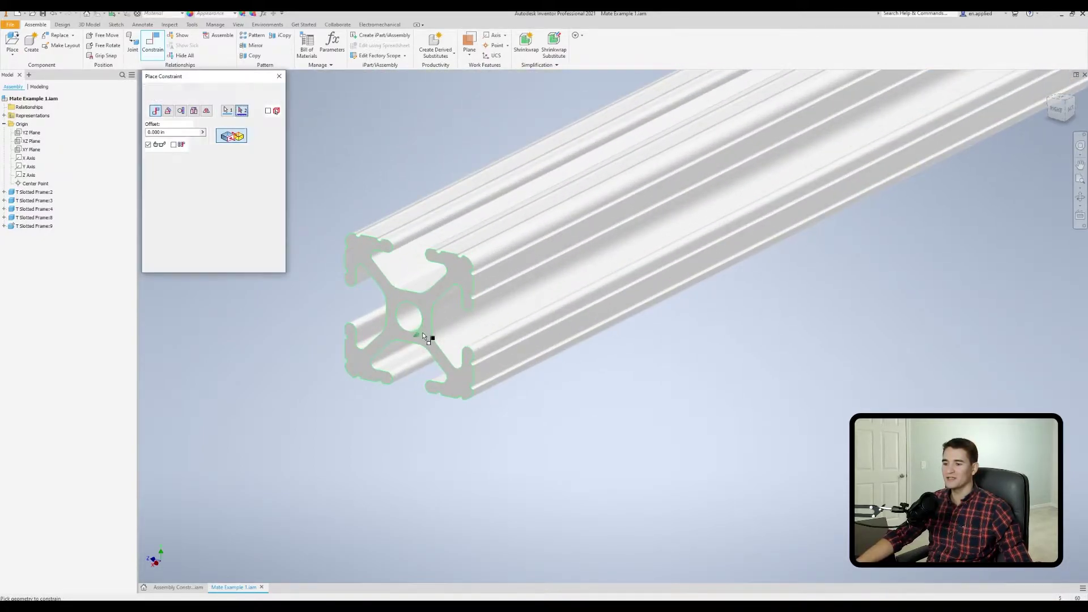
pyautogui.click(423, 336)
pyautogui.scroll(-4, 559, 163)
pyautogui.moveTo(559, 163); pyautogui.dragTo(553, 301, button='middle')
pyautogui.scroll(5, 720, 190)
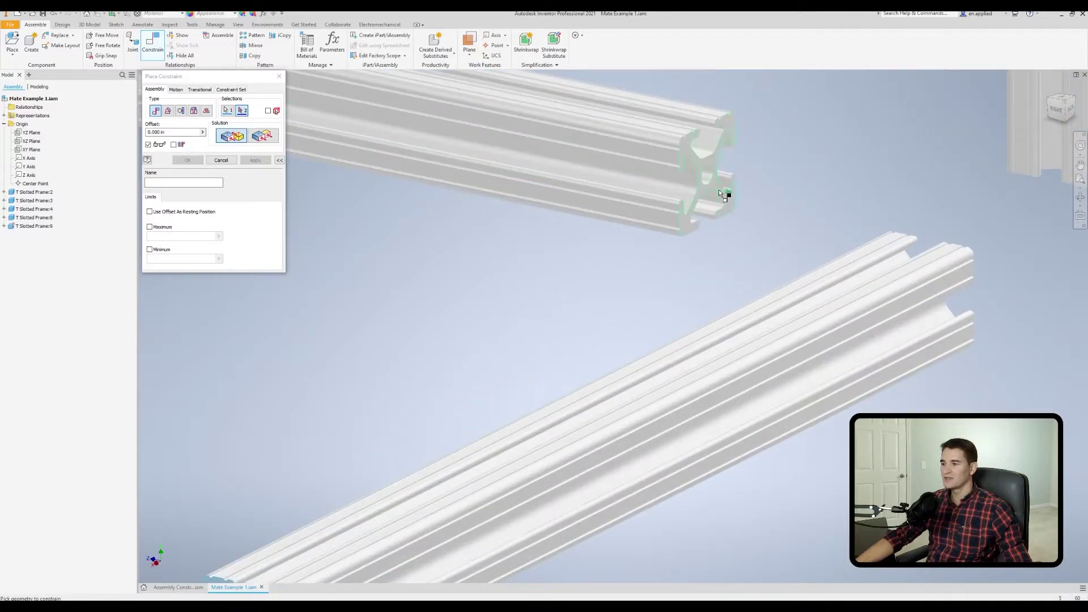
pyautogui.click(718, 189)
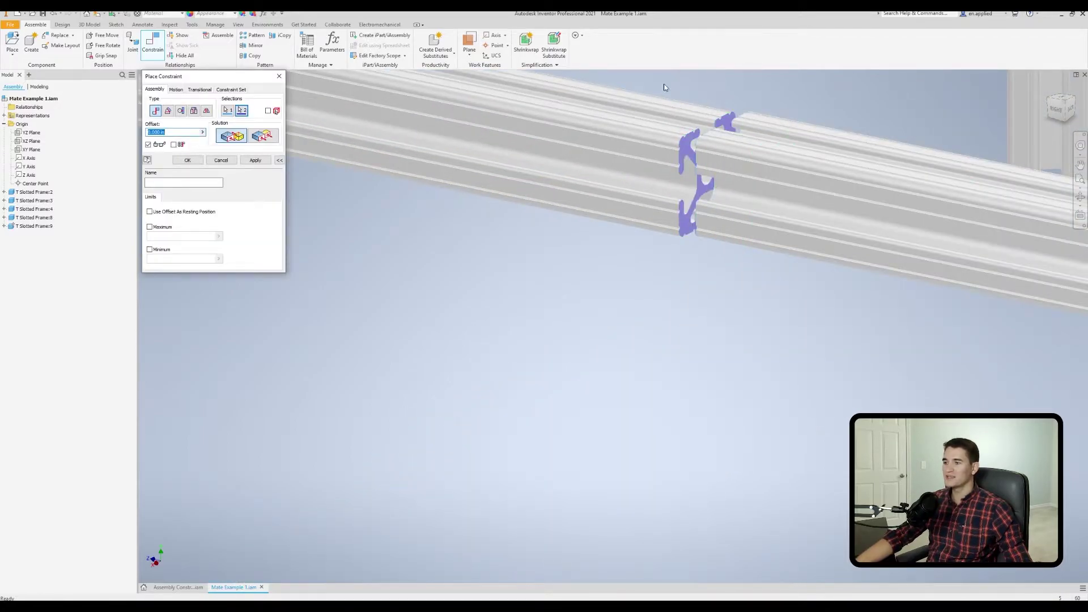
pyautogui.click(222, 161)
pyautogui.scroll(-4, 403, 120)
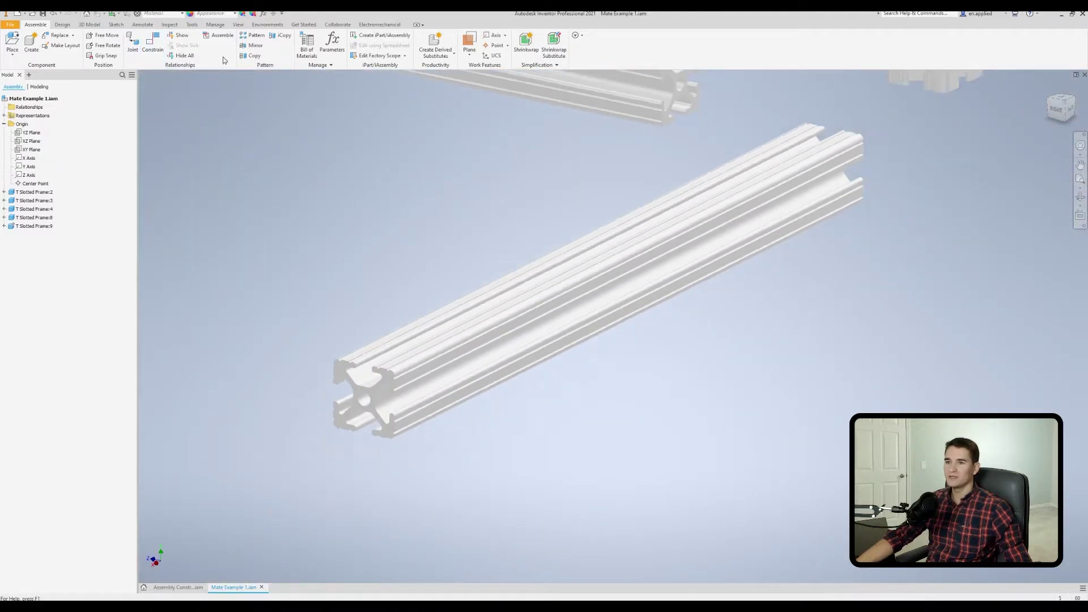
# - Mate the end faces of the two front frames with Show Preview turned off
pyautogui.click(153, 46)
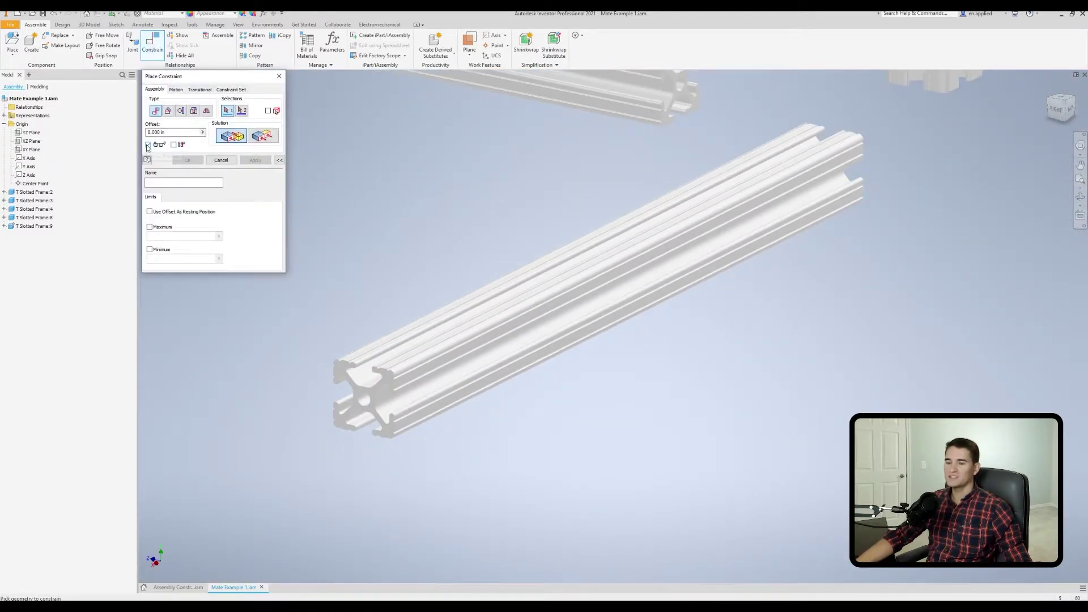
pyautogui.scroll(3, 366, 405)
pyautogui.click(362, 403)
pyautogui.scroll(2, 600, 168)
pyautogui.scroll(-2, 599, 169)
pyautogui.scroll(2, 665, 178)
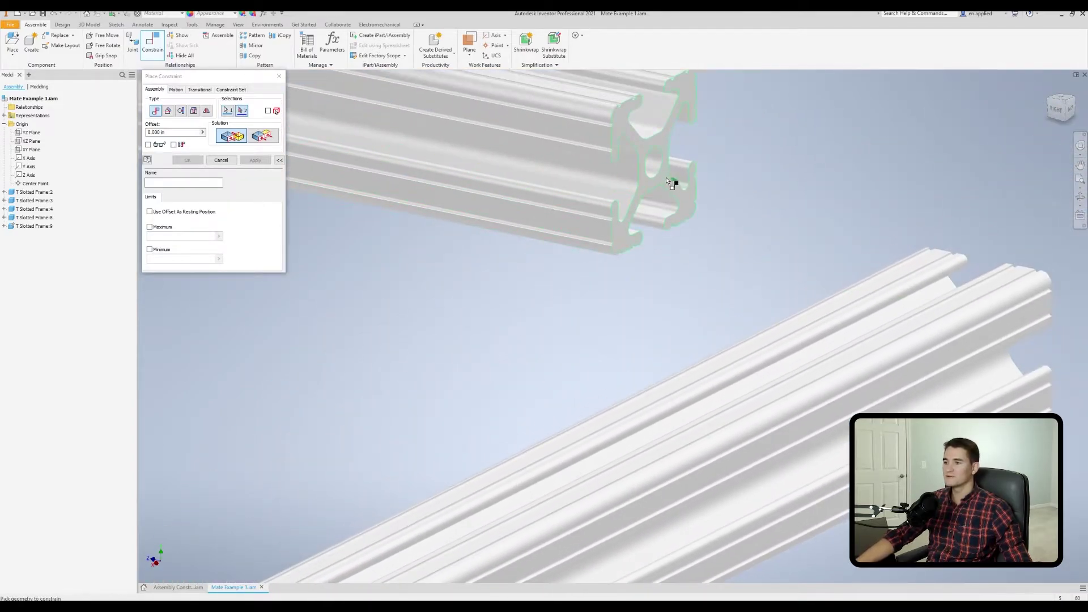
pyautogui.click(662, 181)
pyautogui.scroll(-3, 600, 246)
pyautogui.scroll(-3, 486, 257)
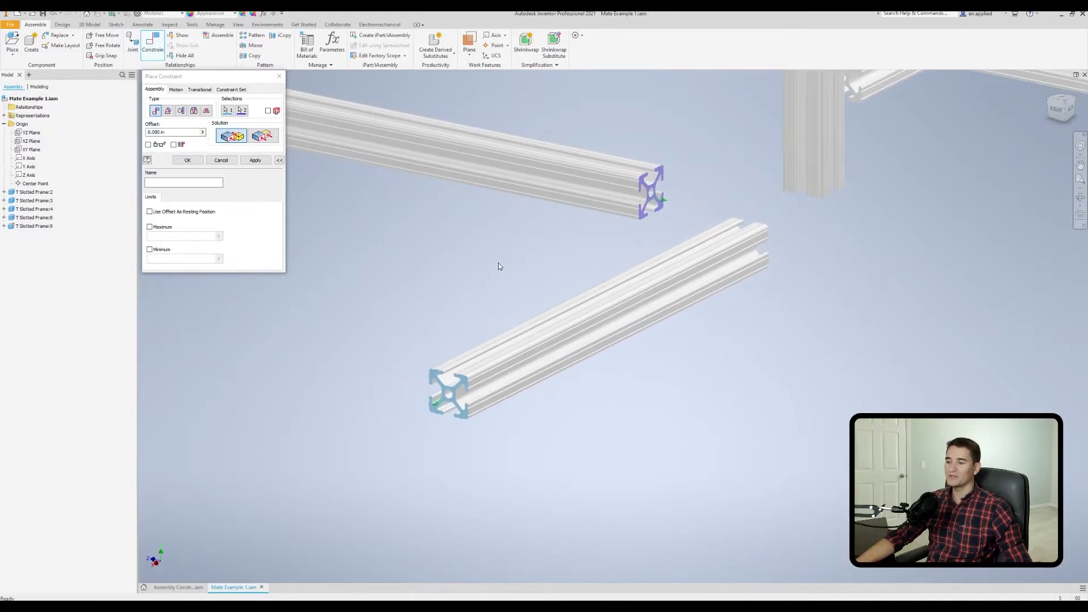
pyautogui.click(188, 160)
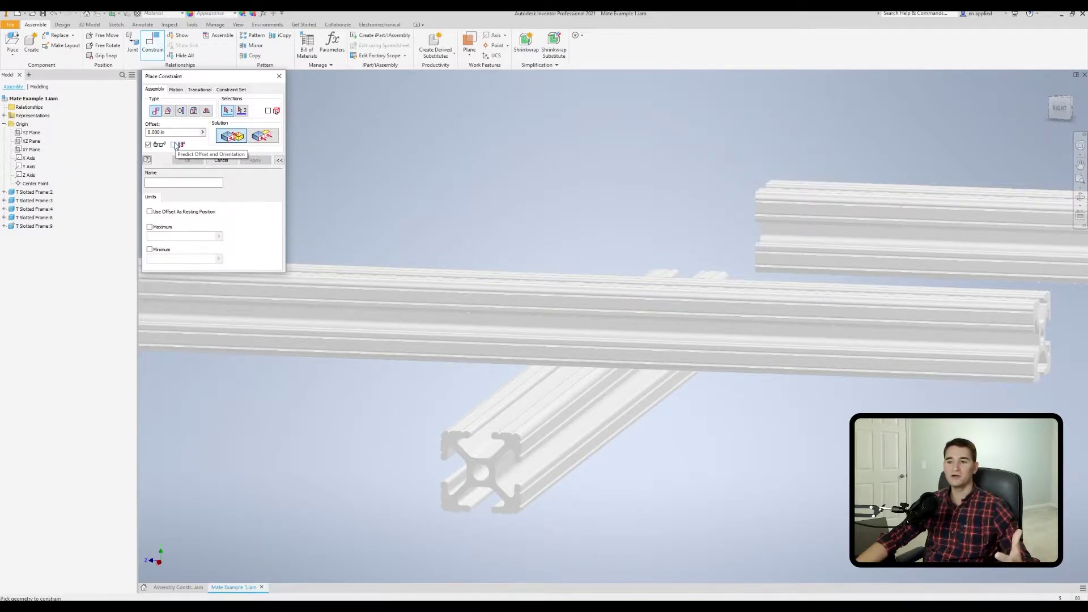
# - Turn on Predict Offset and Orientation and mate the crossing frame's underside to the lower frame's top face at the predicted offset
pyautogui.click(174, 146)
pyautogui.moveTo(449, 280); pyautogui.dragTo(469, 246, button='middle')
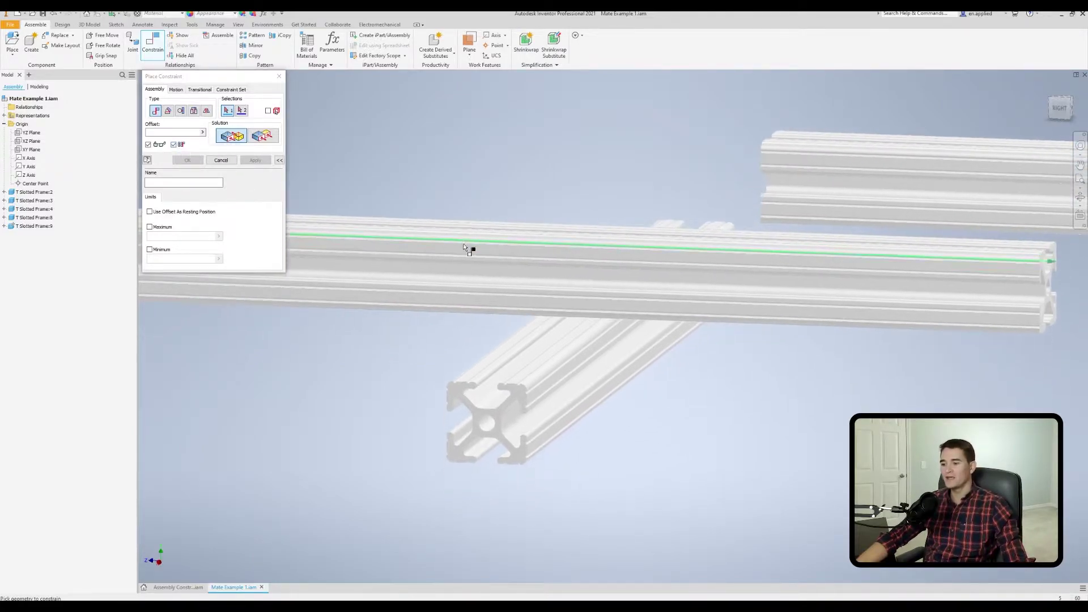
pyautogui.keyDown('shift'); pyautogui.moveTo(530, 310); pyautogui.dragTo(620, 296, button='middle'); pyautogui.keyUp('shift')
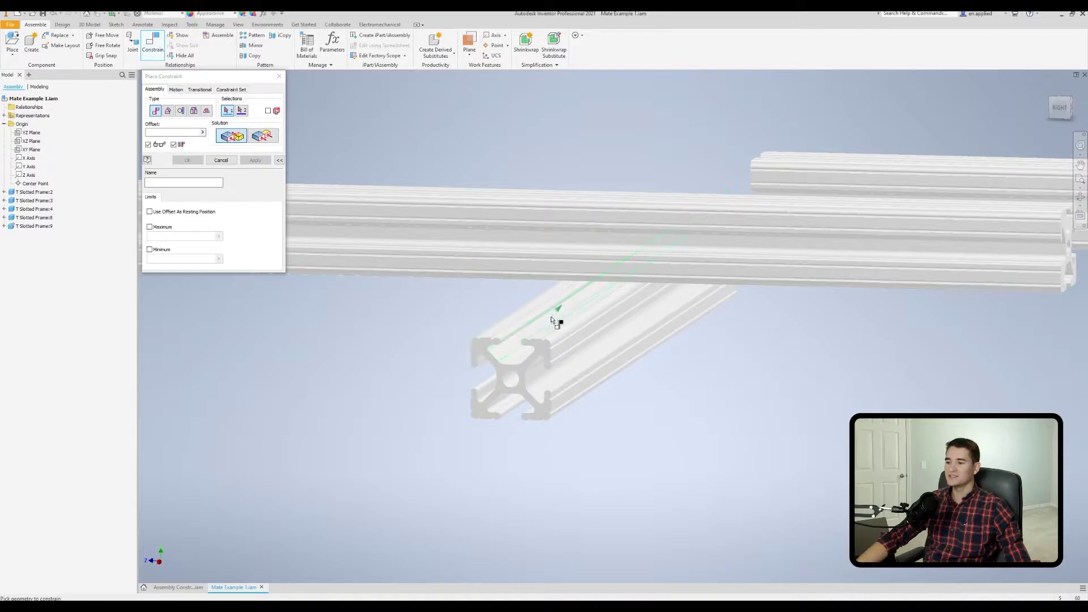
pyautogui.keyDown('shift'); pyautogui.moveTo(590, 309); pyautogui.dragTo(581, 264, button='middle'); pyautogui.keyUp('shift')
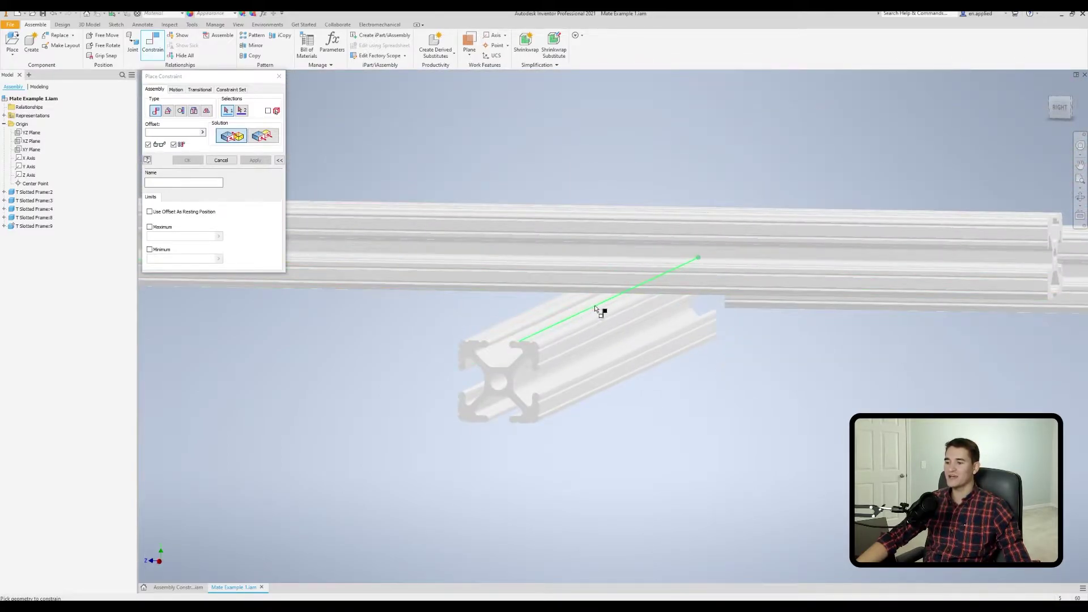
pyautogui.keyDown('shift'); pyautogui.moveTo(607, 308); pyautogui.dragTo(622, 165, button='middle'); pyautogui.keyUp('shift')
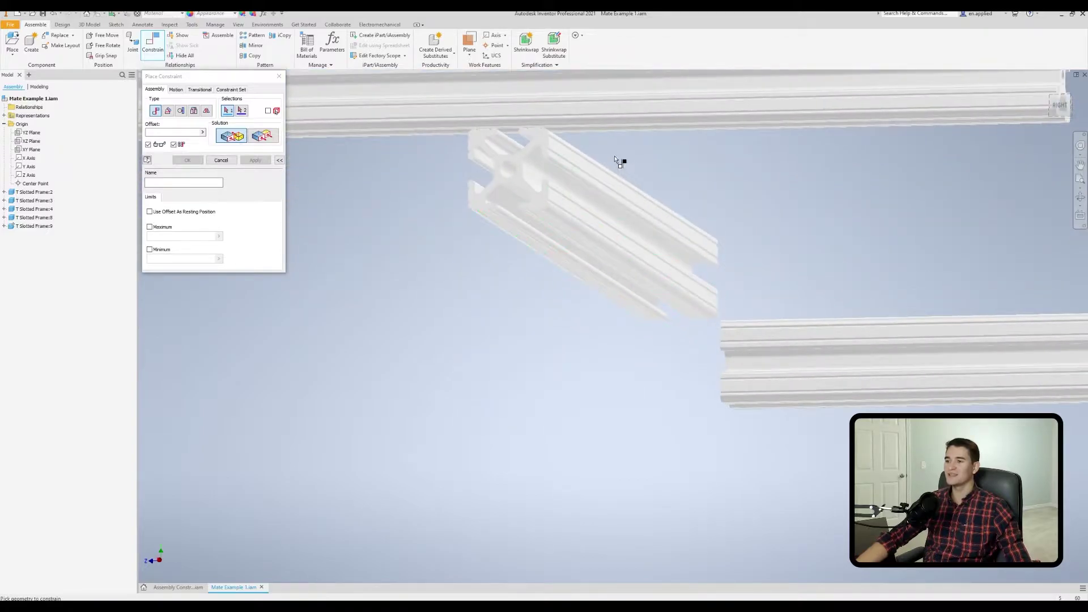
pyautogui.moveTo(590, 130)
pyautogui.keyDown('shift'); pyautogui.mouseDown(button='middle')
pyautogui.moveTo(552, 233)
pyautogui.moveTo(569, 384)
pyautogui.moveTo(492, 373)
pyautogui.moveTo(573, 139)
pyautogui.mouseUp(button='middle'); pyautogui.keyUp('shift')
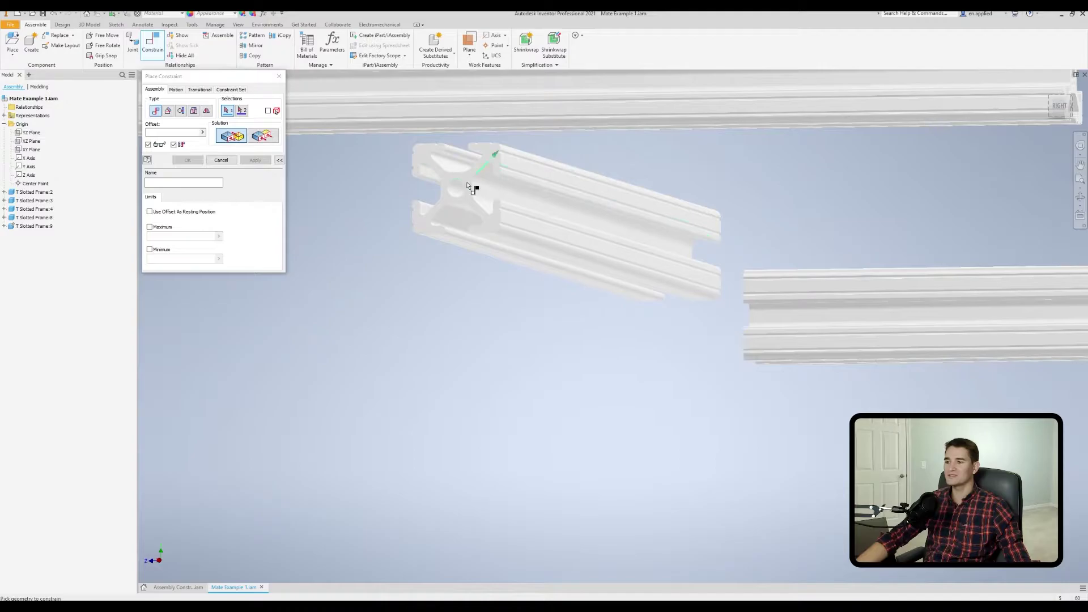
pyautogui.keyDown('shift'); pyautogui.moveTo(544, 204); pyautogui.dragTo(263, 175, button='middle'); pyautogui.keyUp('shift')
pyautogui.click(593, 407)
pyautogui.click(491, 285)
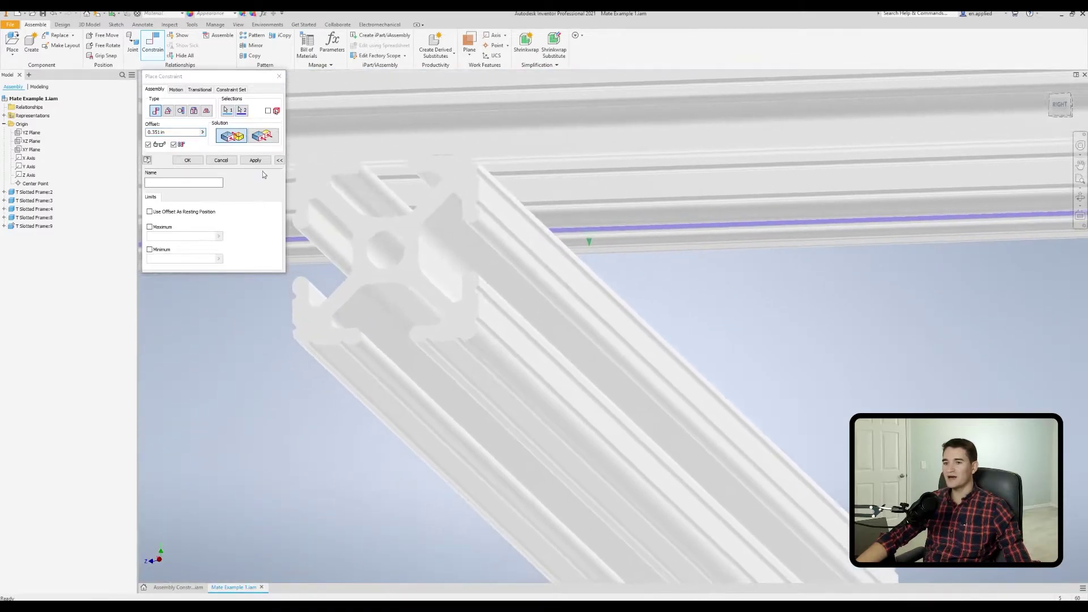
pyautogui.click(174, 145)
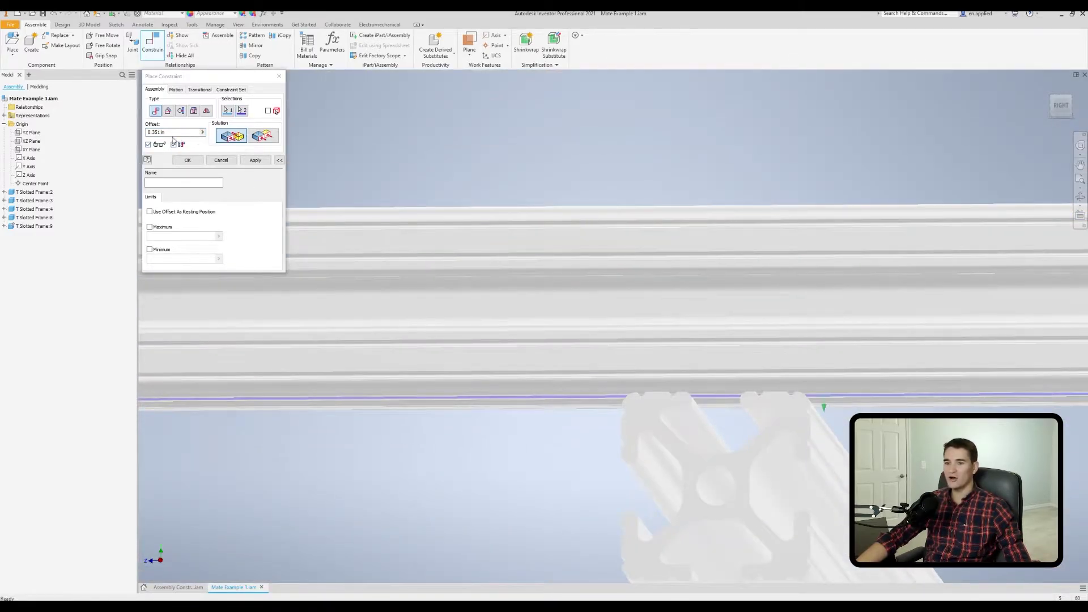
pyautogui.keyDown('shift'); pyautogui.moveTo(513, 253); pyautogui.dragTo(583, 292, button='middle'); pyautogui.keyUp('shift')
pyautogui.press('Escape')
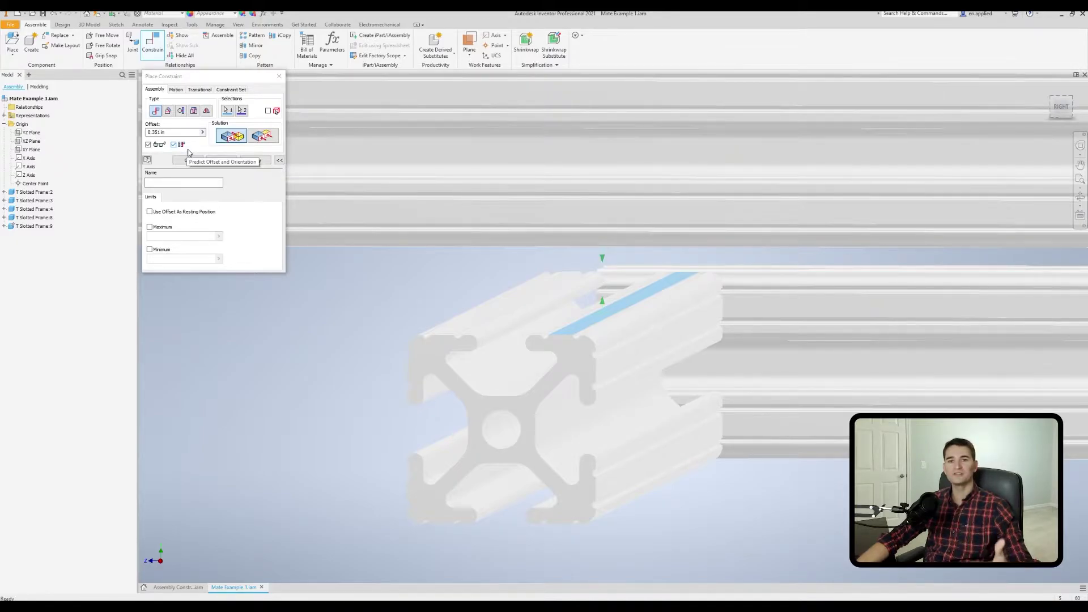
pyautogui.click(255, 160)
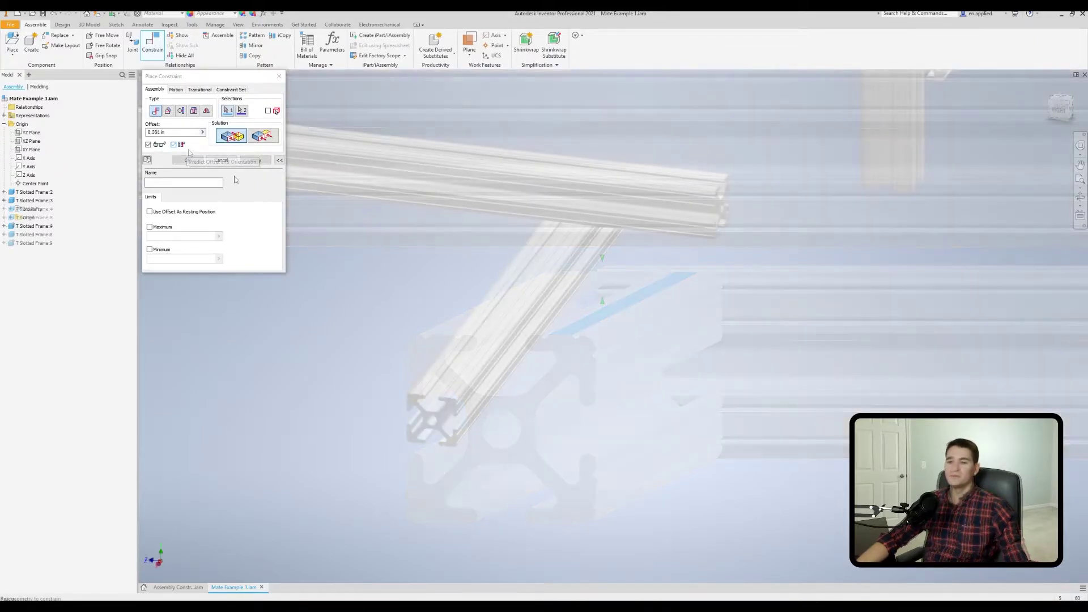
# - Name the new constraint Example and pick the top faces of the lower frame and the crossing frame for a Mate
pyautogui.click(195, 182)
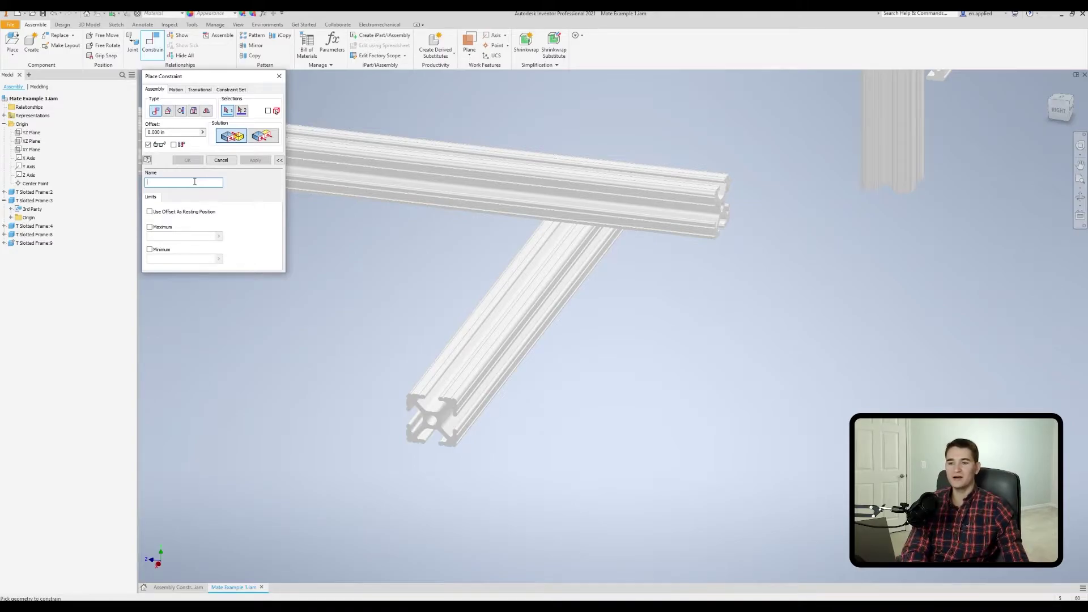
pyautogui.write('Example')
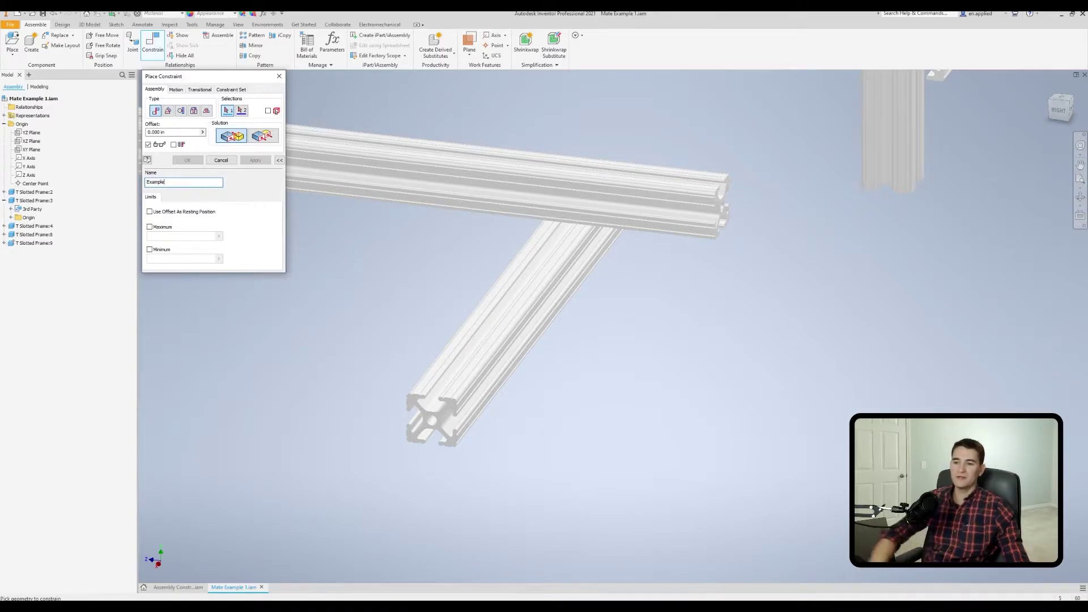
pyautogui.scroll(3, 466, 377)
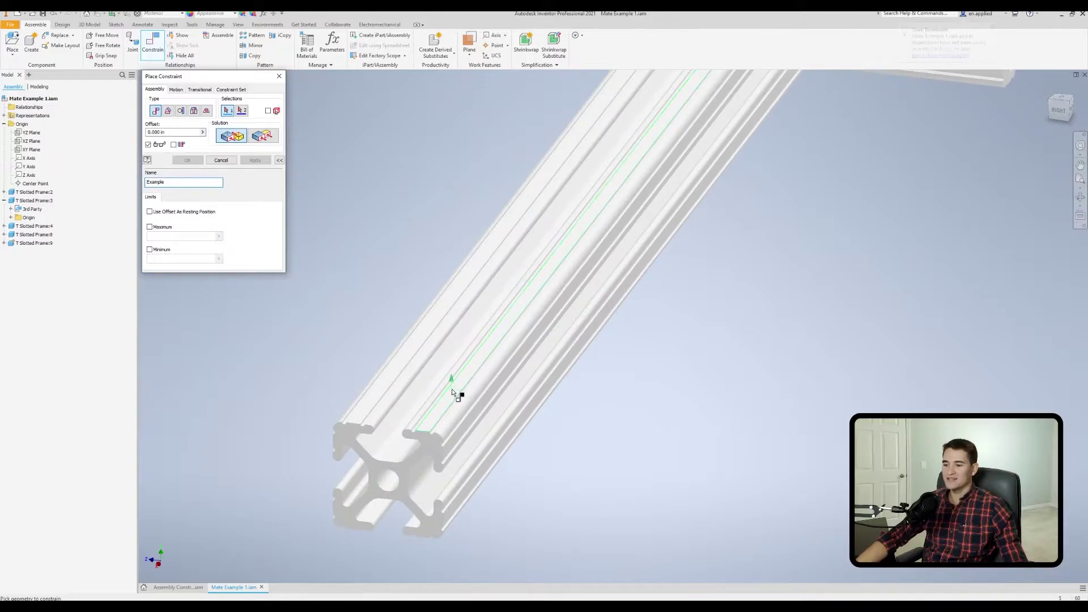
pyautogui.click(454, 389)
pyautogui.scroll(-3, 581, 310)
pyautogui.moveTo(580, 311); pyautogui.dragTo(721, 226, button='middle')
pyautogui.scroll(-2, 642, 251)
pyautogui.scroll(6, 641, 253)
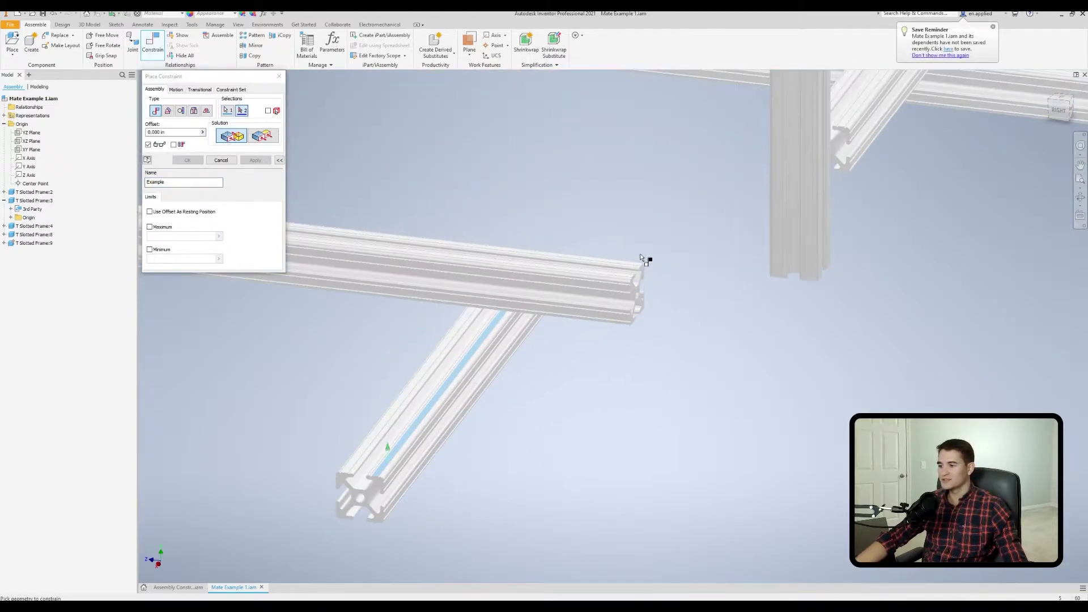
pyautogui.click(620, 282)
pyautogui.scroll(-5, 621, 282)
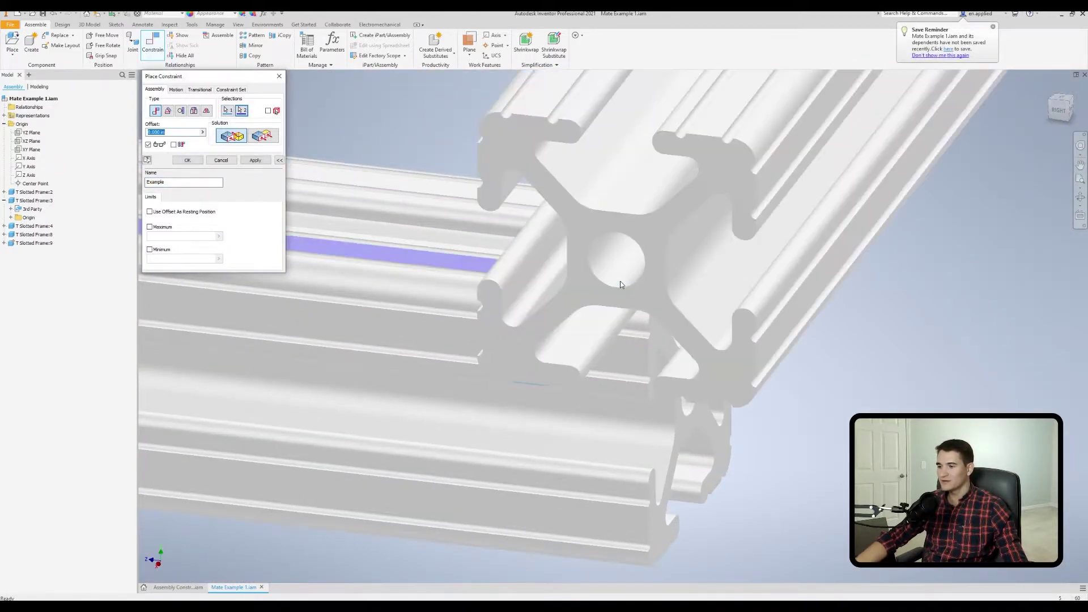
pyautogui.moveTo(643, 265); pyautogui.dragTo(609, 304, button='middle')
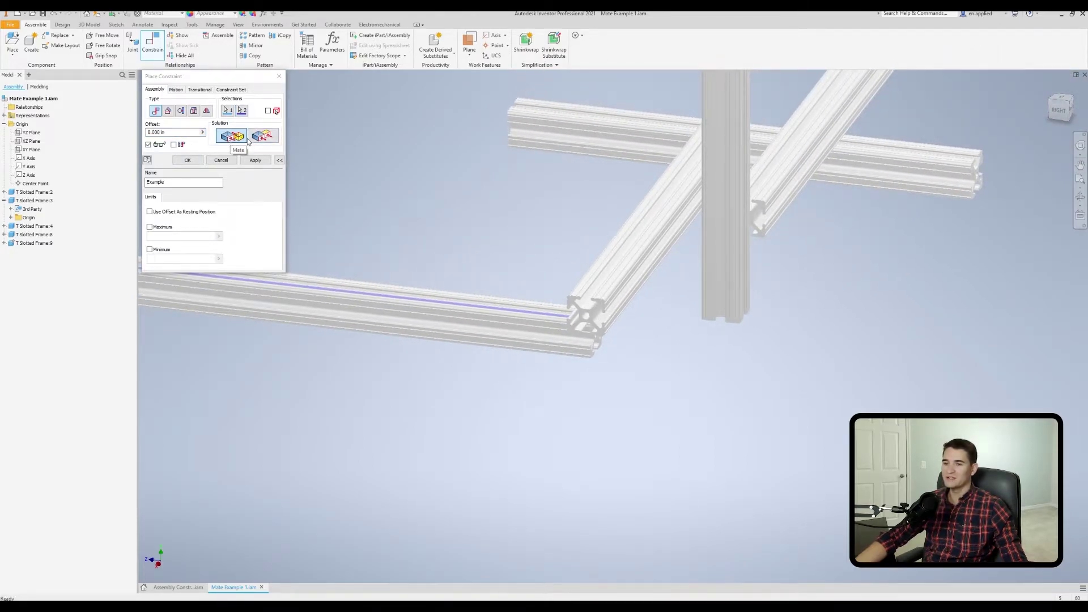
# - Compare the Mate and Flush solutions for the two top faces and create the constraint as Flush
pyautogui.click(270, 140)
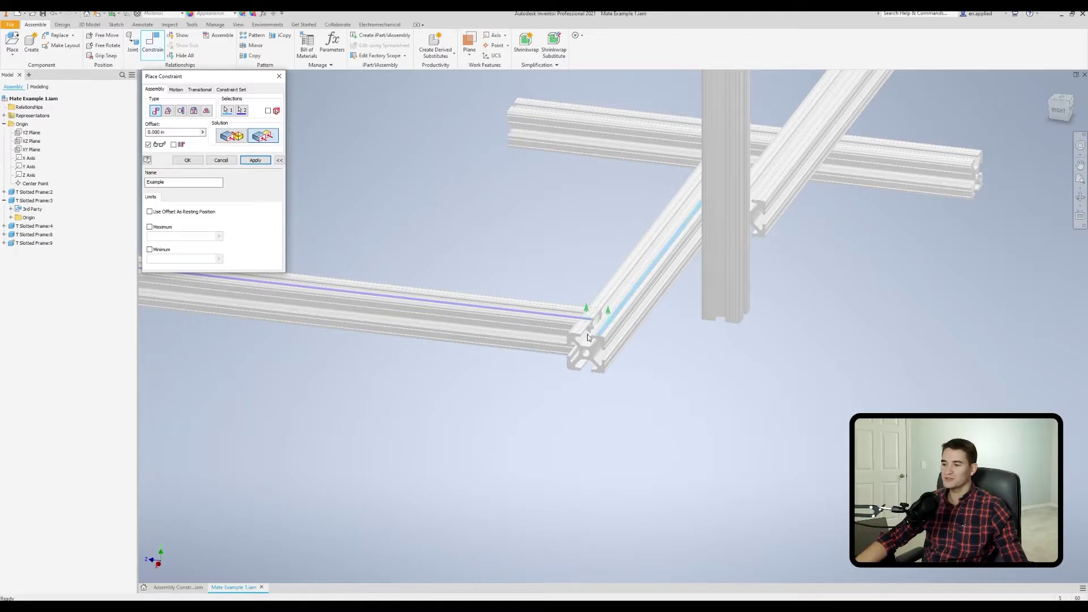
pyautogui.click(234, 137)
pyautogui.click(263, 136)
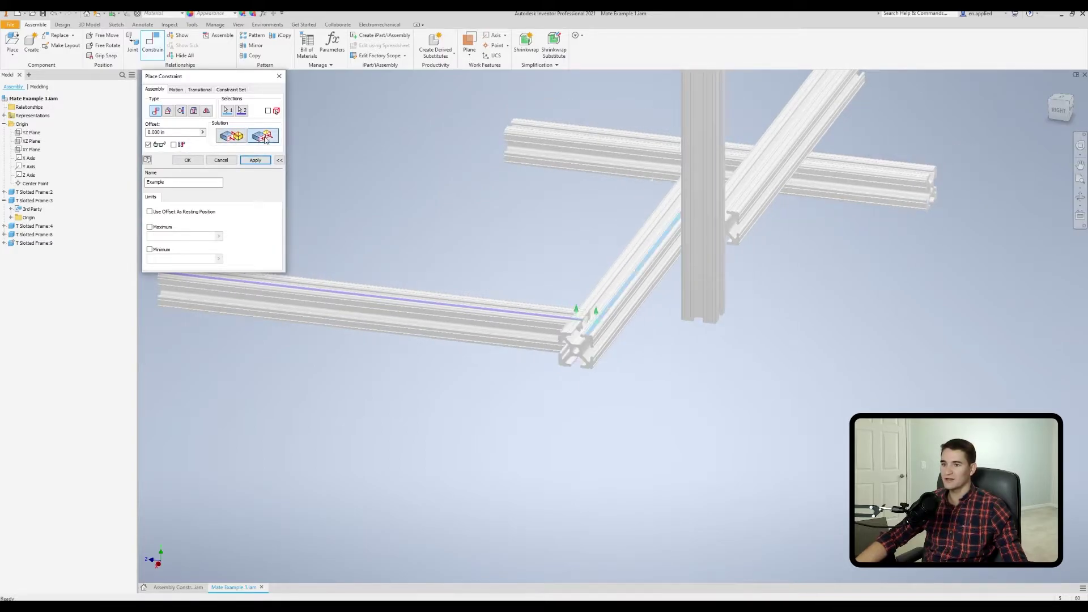
pyautogui.scroll(3, 473, 249)
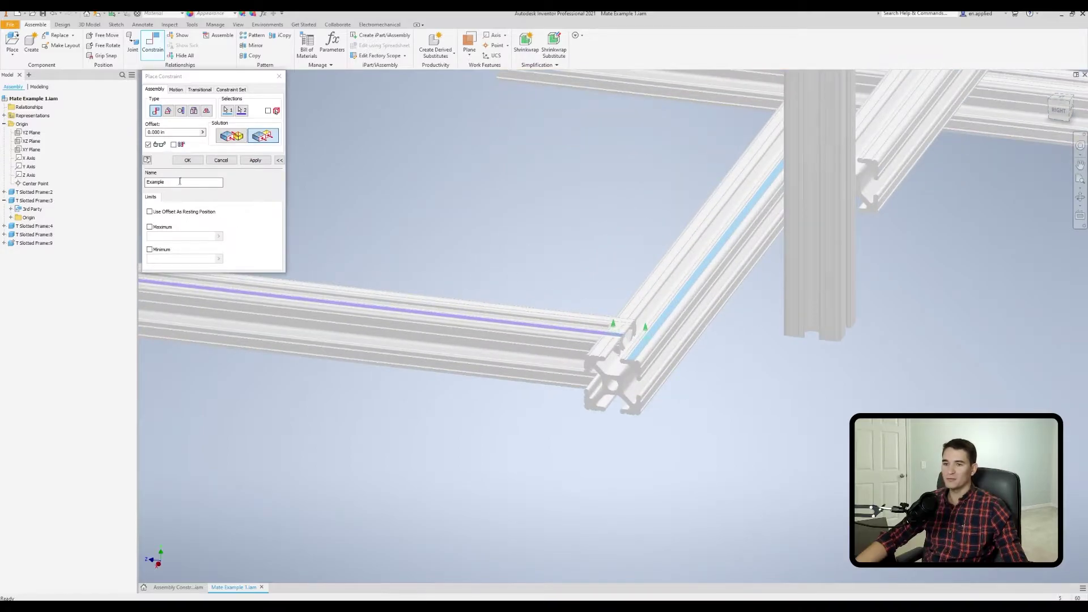
pyautogui.click(182, 161)
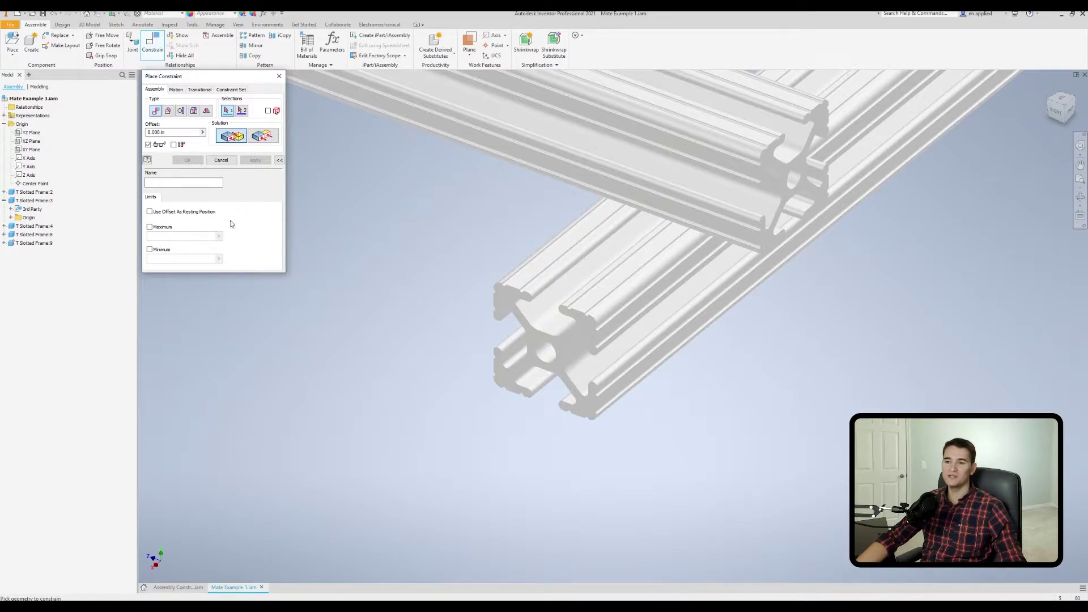
pyautogui.click(280, 161)
pyautogui.click(279, 160)
pyautogui.click(280, 161)
pyautogui.click(279, 161)
pyautogui.click(279, 160)
pyautogui.click(280, 161)
pyautogui.click(279, 160)
pyautogui.click(279, 161)
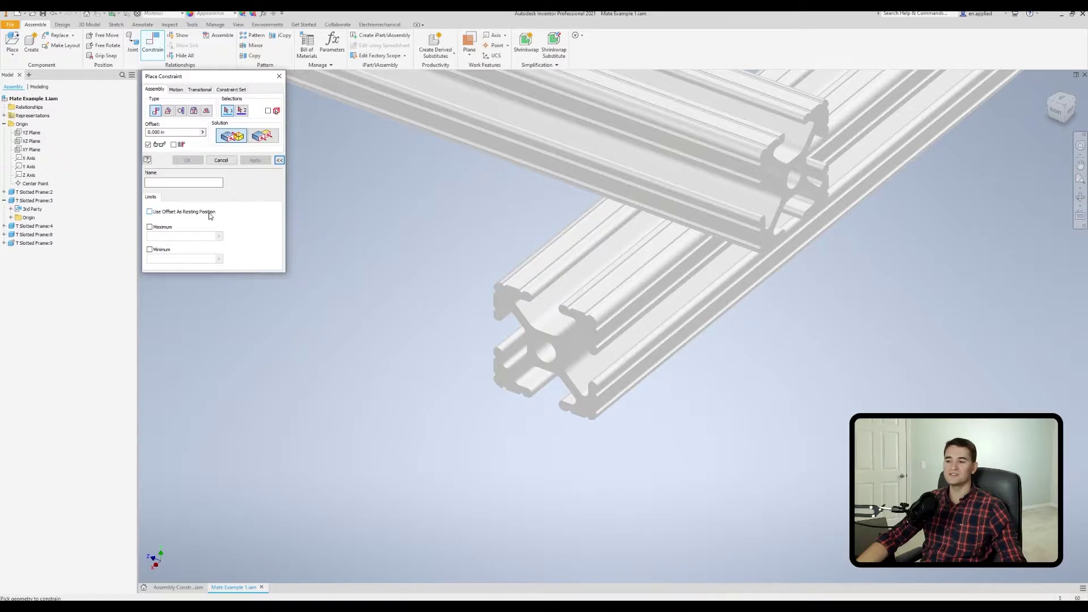
# - Pick the end faces of the two front frames for a Mate constraint and set its offset to .5 in
pyautogui.scroll(3, 381, 215)
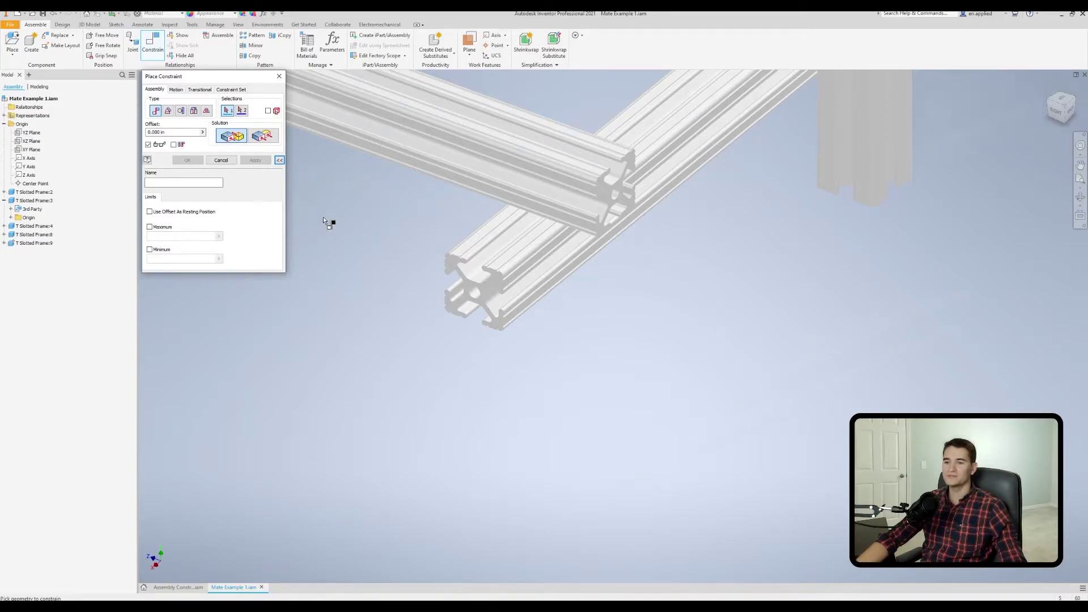
pyautogui.scroll(-3, 399, 389)
pyautogui.scroll(-3, 566, 486)
pyautogui.click(593, 465)
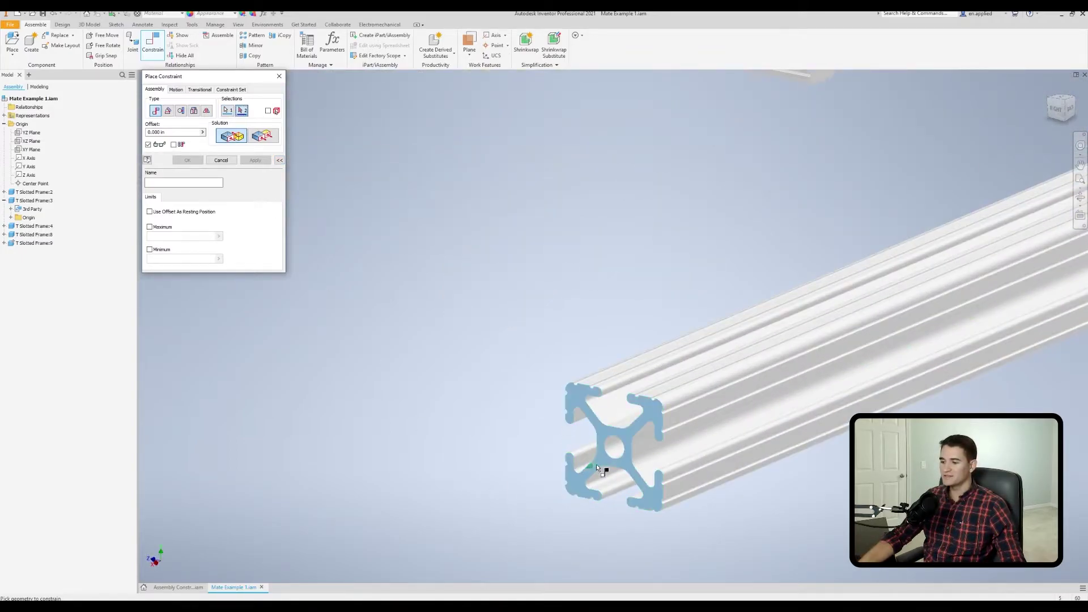
pyautogui.scroll(4, 712, 295)
pyautogui.scroll(-3, 633, 272)
pyautogui.click(622, 250)
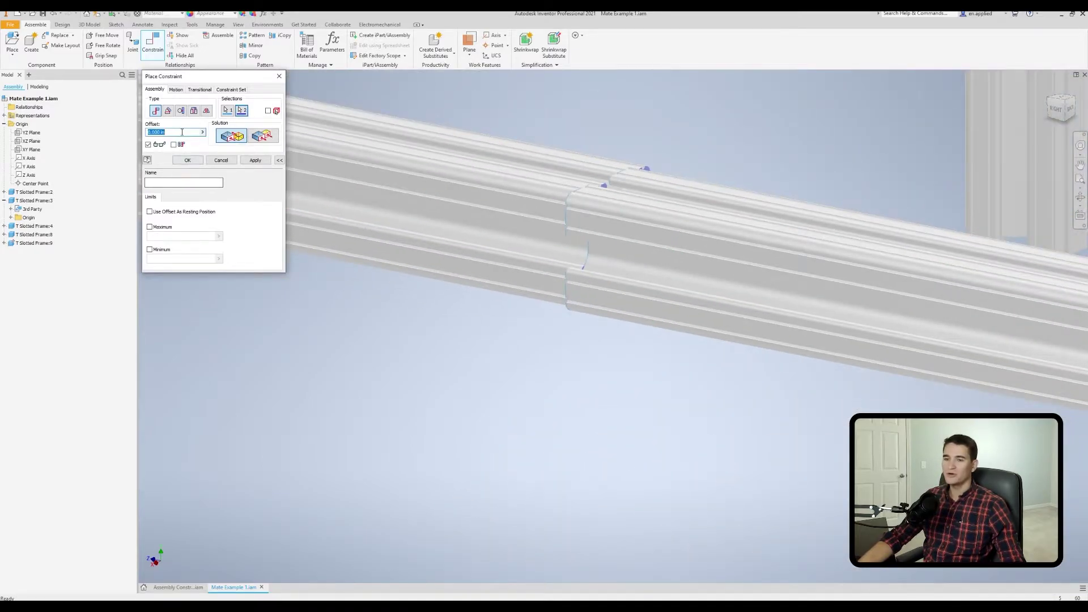
pyautogui.write('.5')
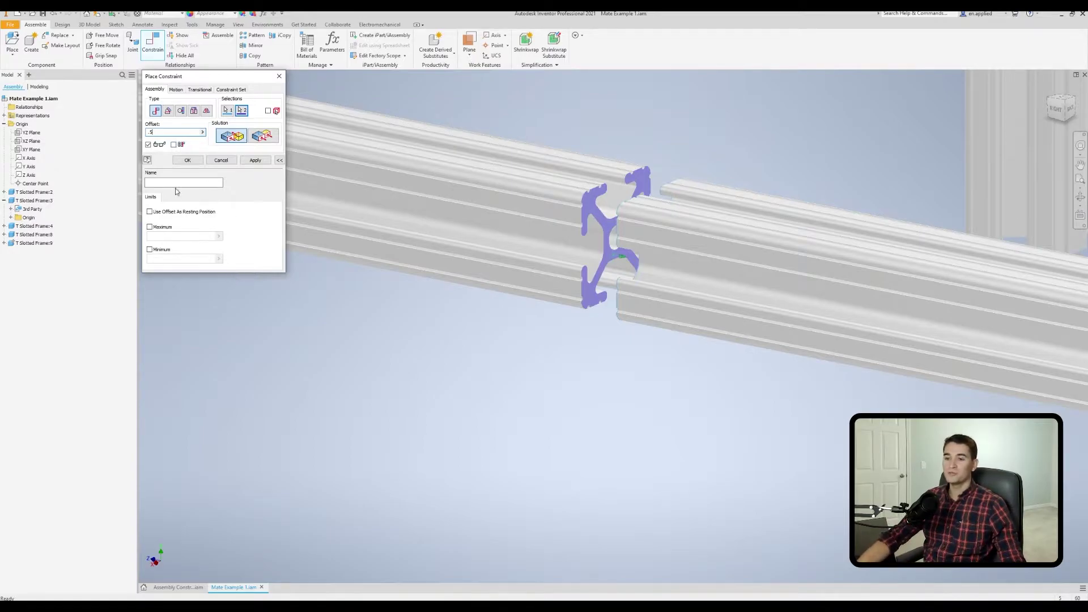
# - Use the mate's offset as its resting position, set the limits to maximum 2.5 and minimum .250 in, and create the constraint
pyautogui.click(150, 212)
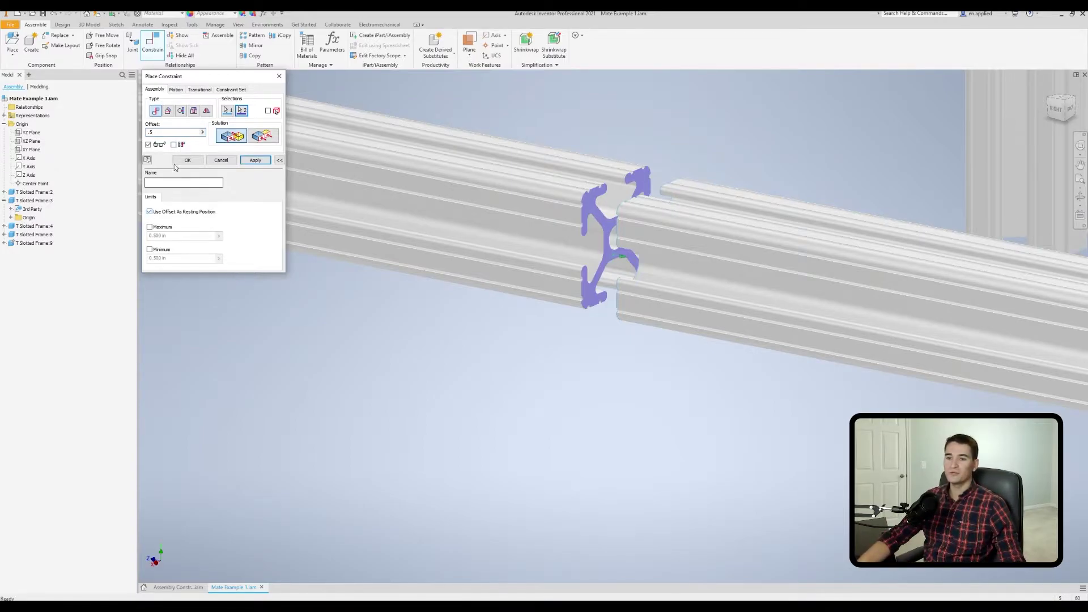
pyautogui.click(156, 227)
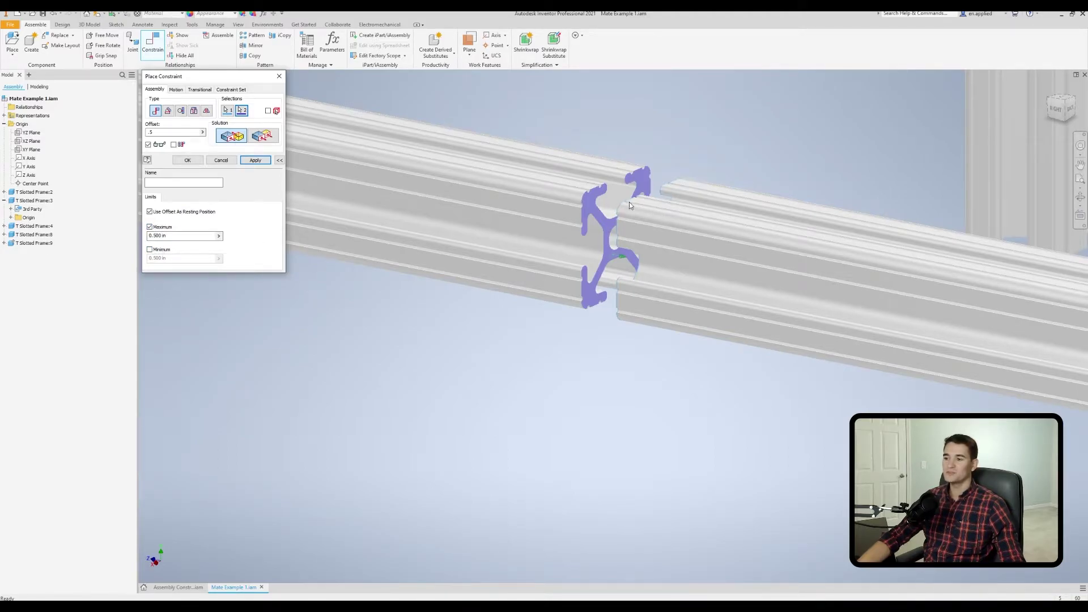
pyautogui.click(1055, 108)
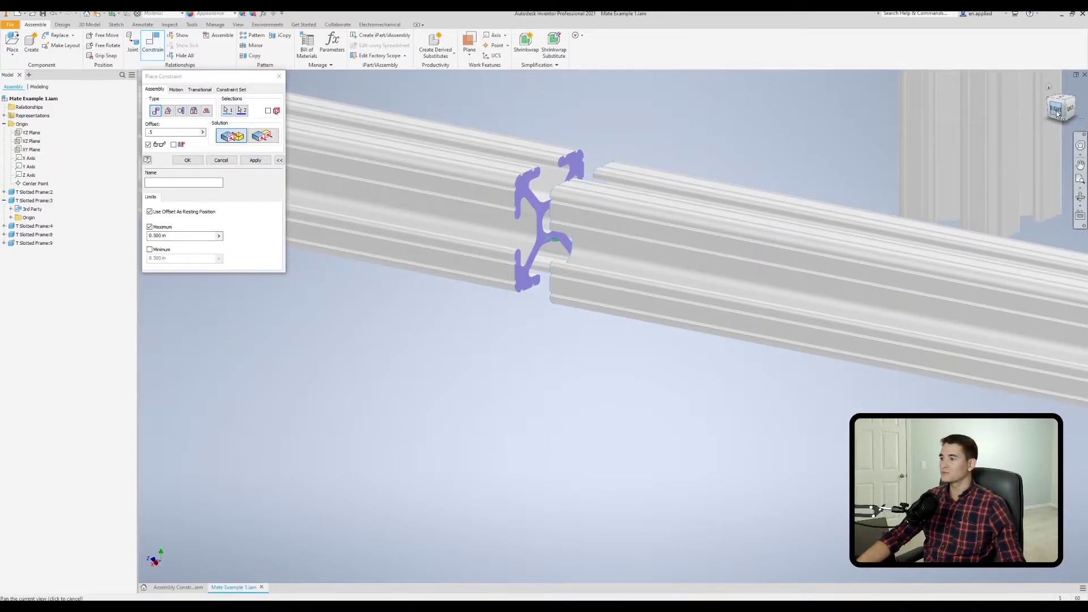
pyautogui.scroll(5, 627, 363)
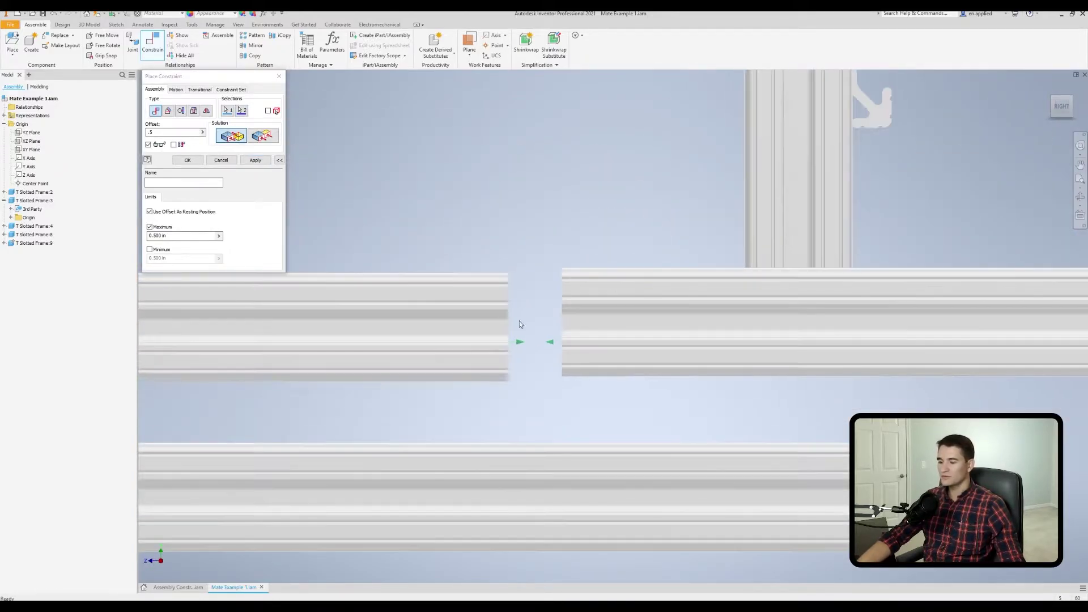
pyautogui.tripleClick(185, 234)
pyautogui.write('2.5')
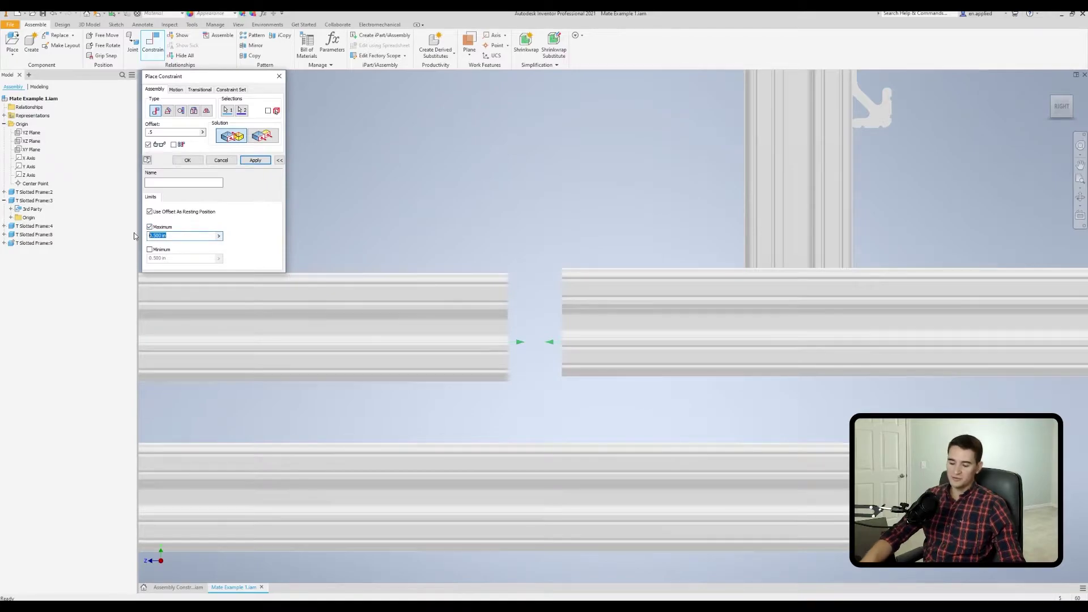
pyautogui.click(150, 250)
pyautogui.tripleClick(165, 258)
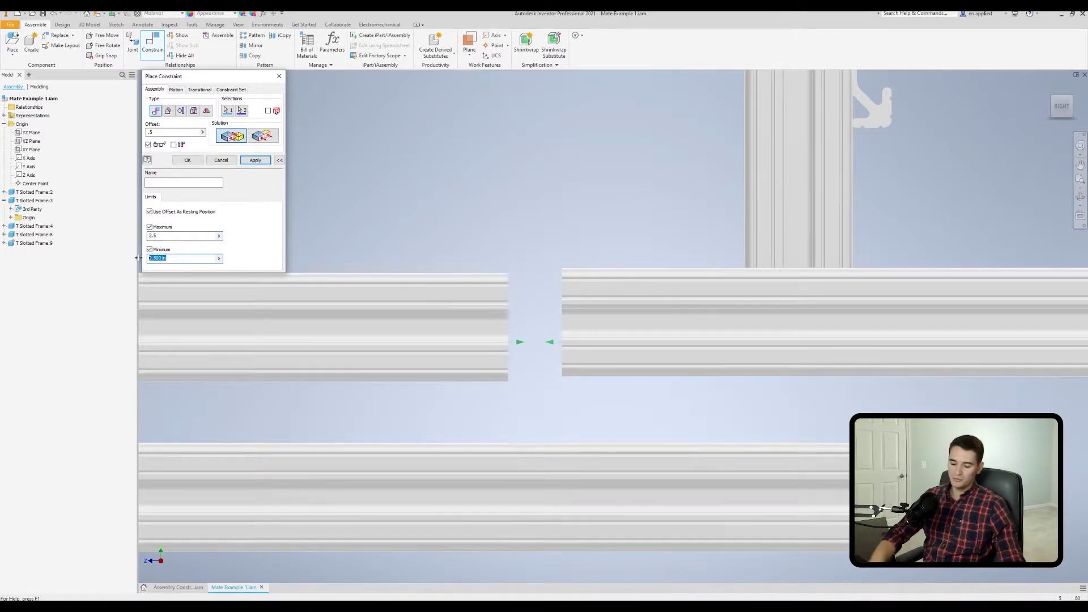
pyautogui.write('.250')
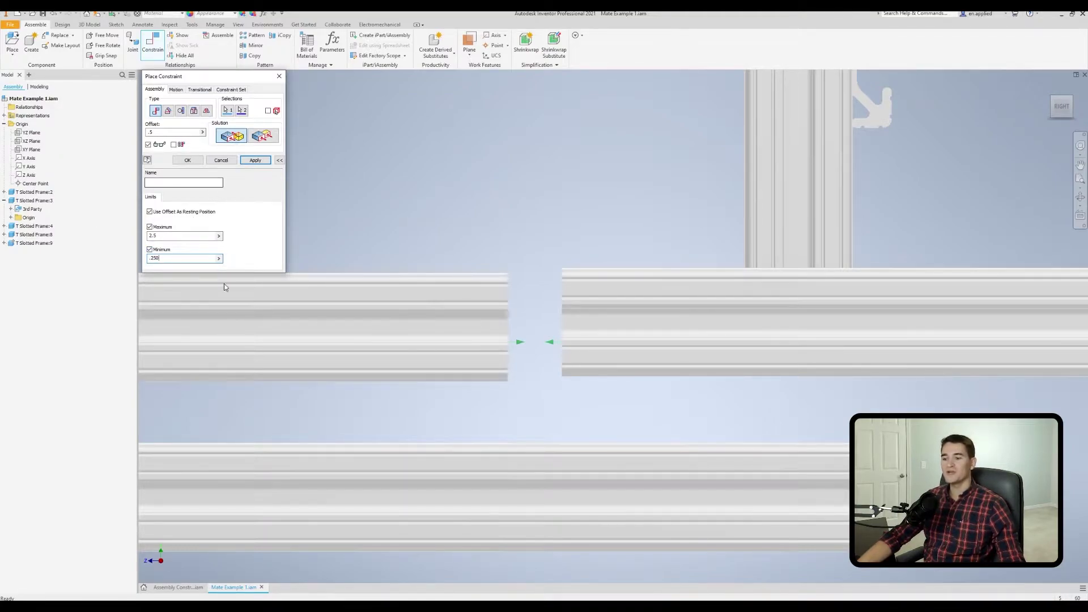
pyautogui.click(198, 161)
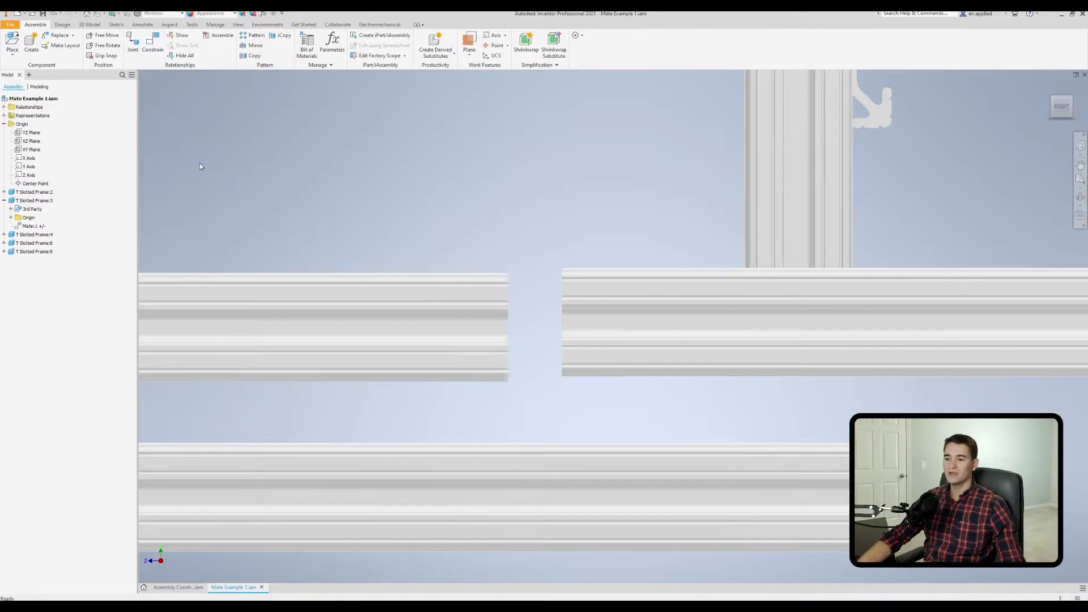
pyautogui.rightClick(393, 305)
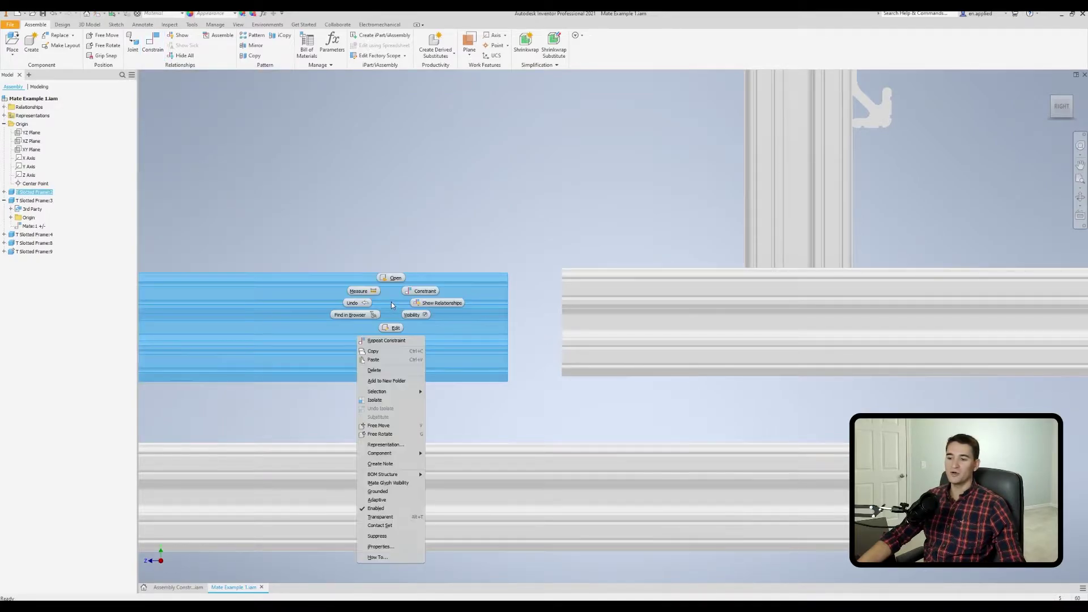
pyautogui.click(379, 425)
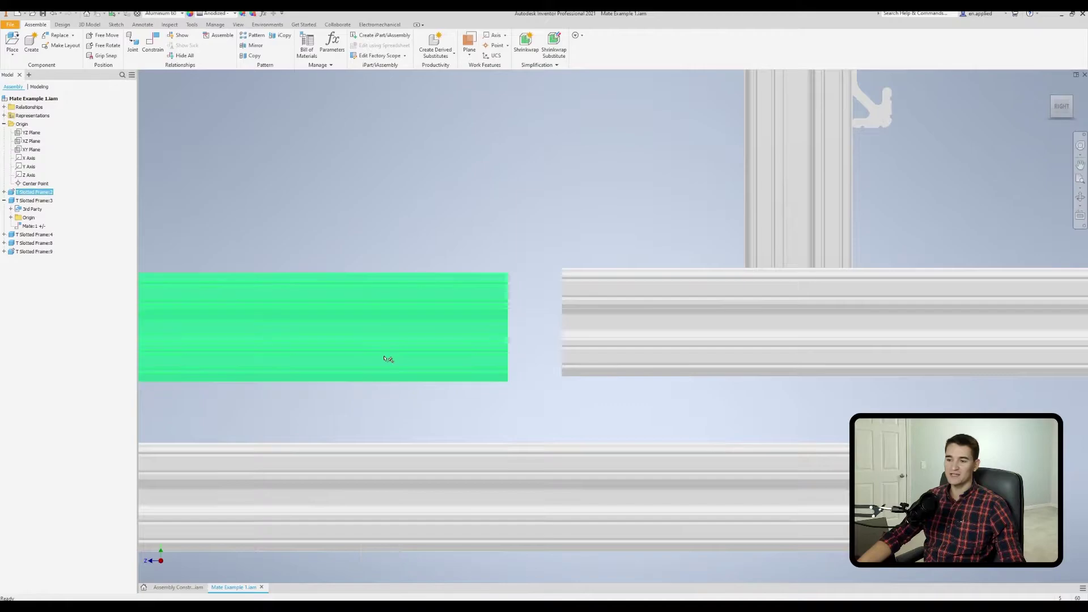
pyautogui.press('Escape')
pyautogui.click(438, 248)
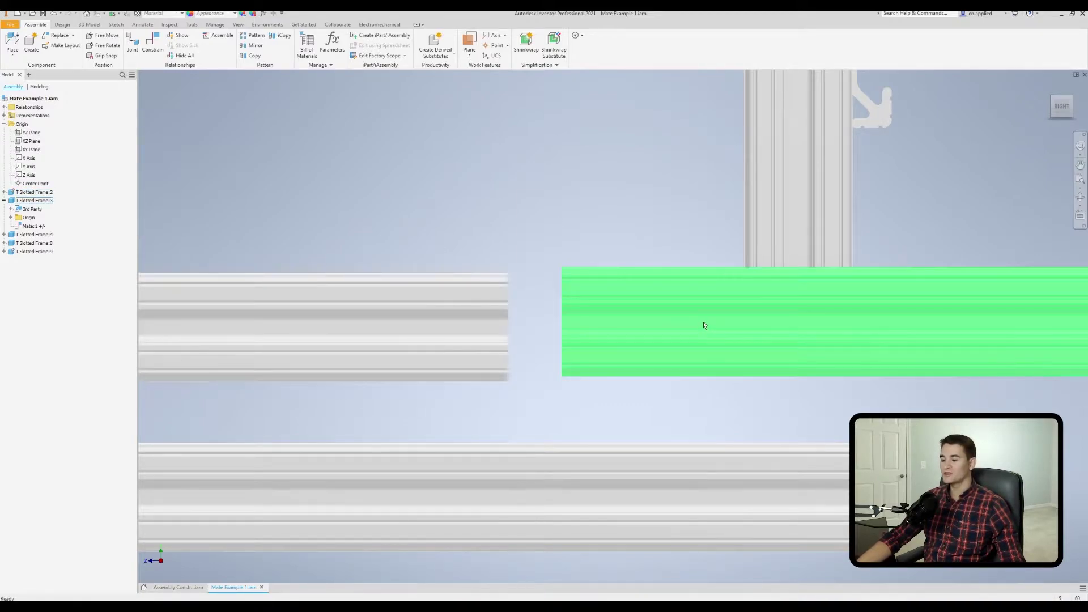
# - Move the limited front frame toward and away from its neighbour to test the mate's limits and resting position
pyautogui.moveTo(704, 326); pyautogui.dragTo(159, 325)
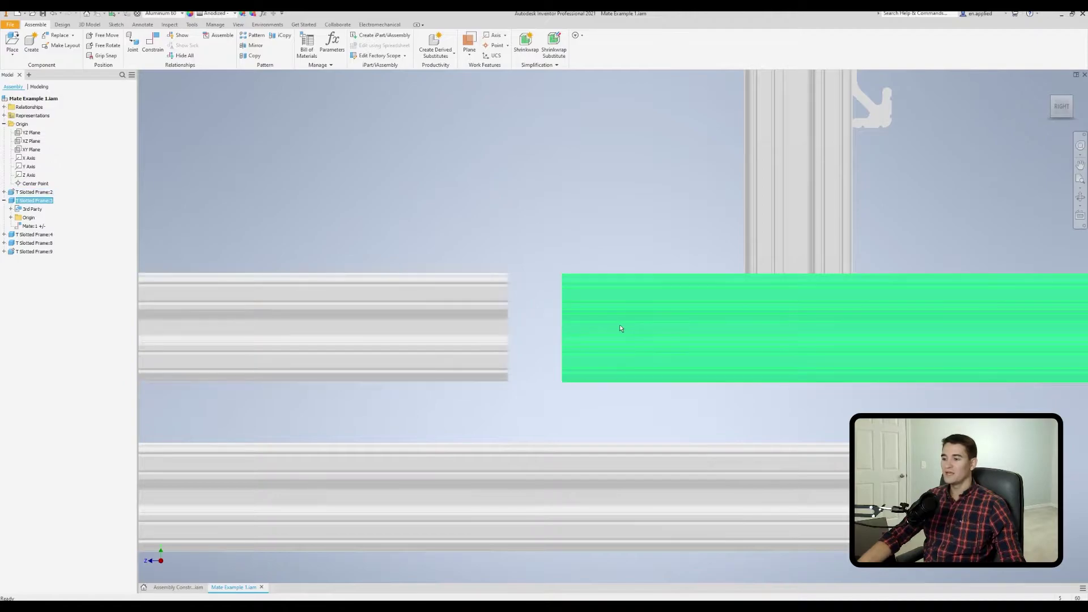
pyautogui.moveTo(587, 323); pyautogui.dragTo(887, 329)
pyautogui.moveTo(1003, 328); pyautogui.dragTo(948, 322)
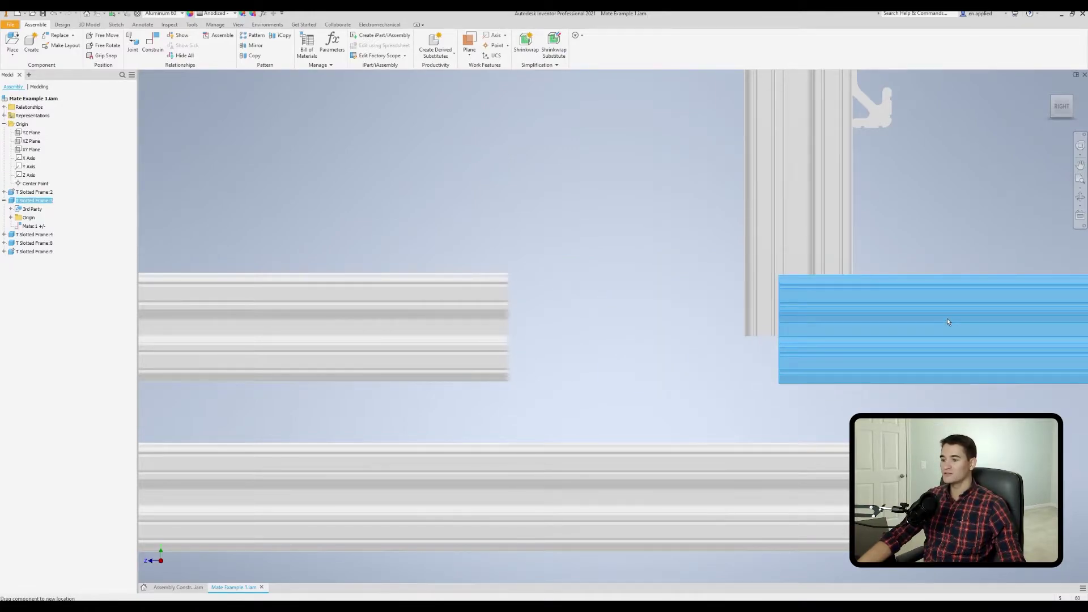
pyautogui.moveTo(948, 322); pyautogui.dragTo(943, 322)
pyautogui.moveTo(621, 328); pyautogui.dragTo(948, 320)
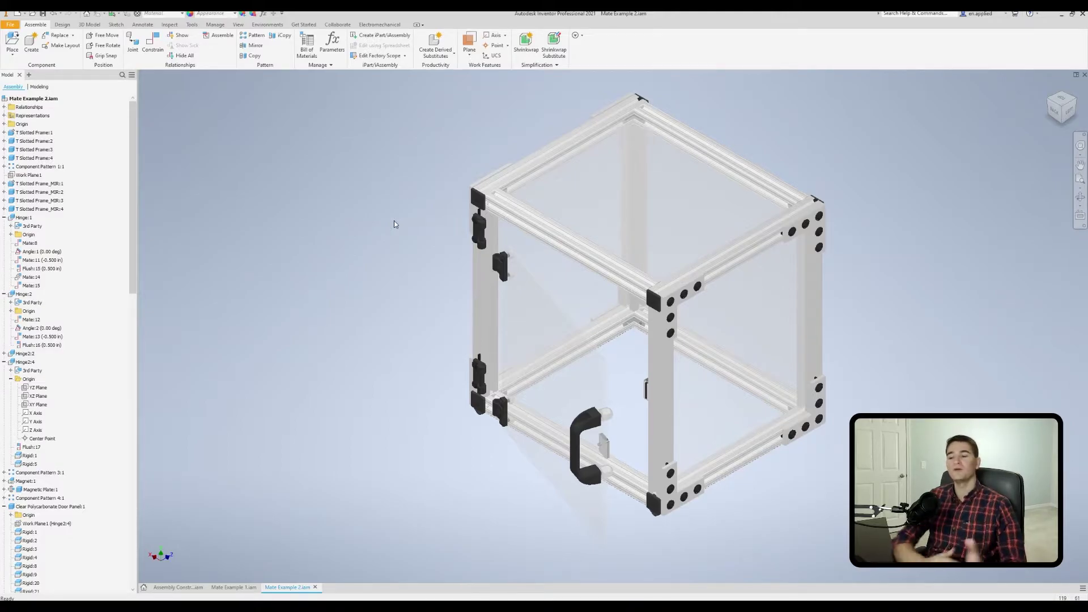
# - Examine the separated hinge halves and the handle of the door on the enclosure in Mate Example 2
pyautogui.scroll(3, 444, 234)
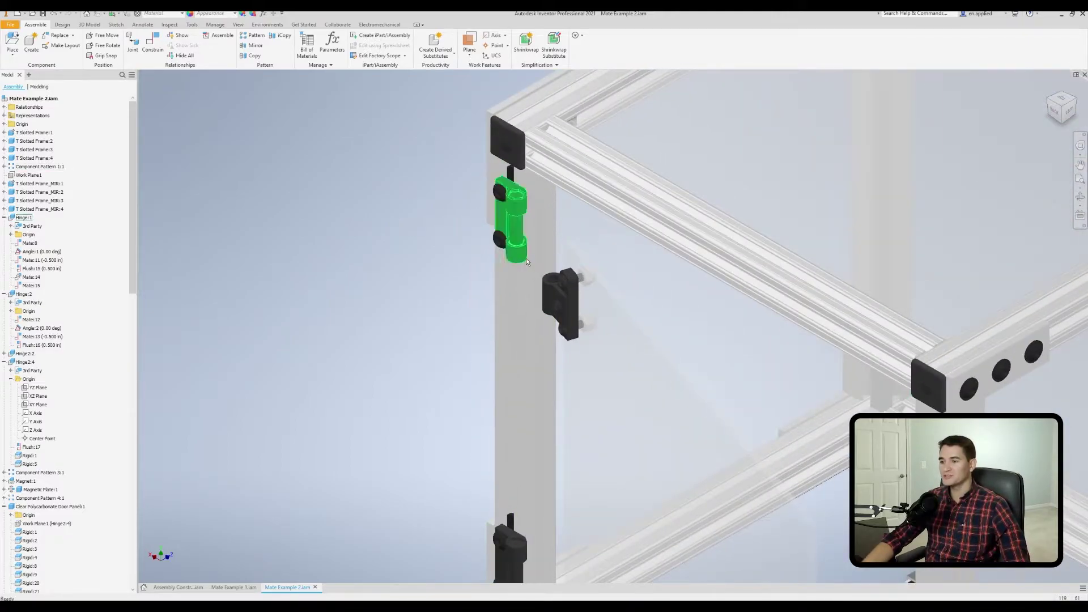
pyautogui.scroll(5, 510, 199)
pyautogui.press('F5')
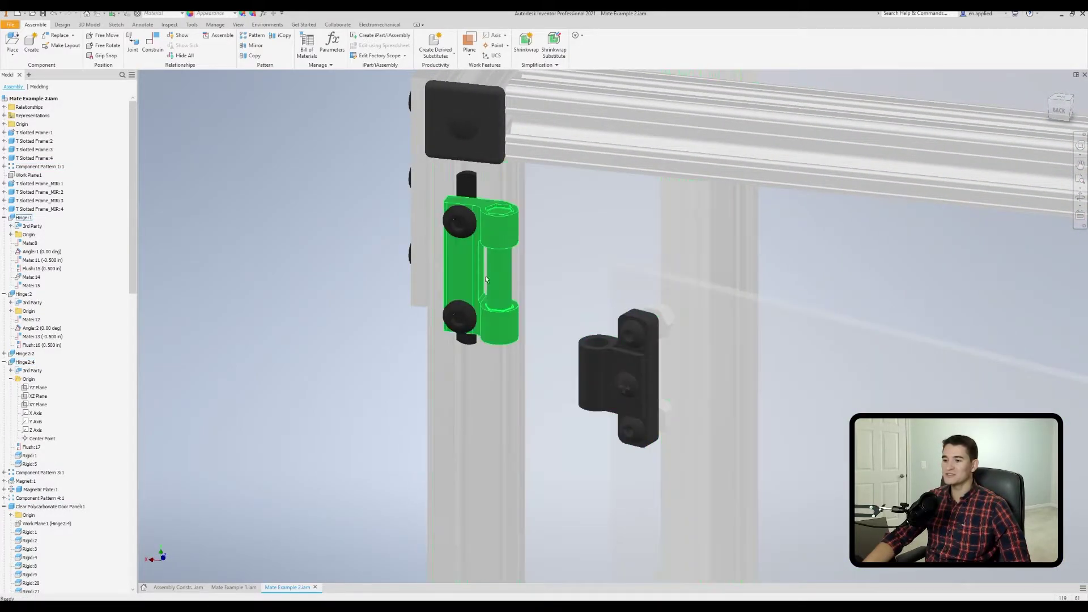
pyautogui.scroll(-1, 504, 255)
pyautogui.press('F6')
pyautogui.moveTo(525, 328); pyautogui.dragTo(571, 311, button='middle')
pyautogui.moveTo(743, 414); pyautogui.dragTo(740, 381)
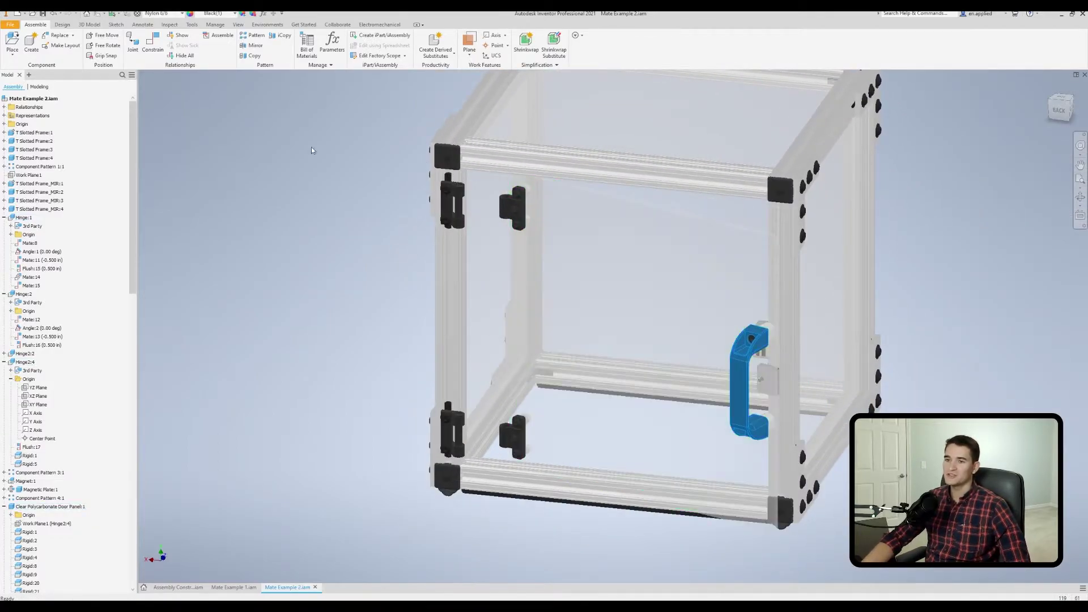
# - Mate the upper door hinge's barrel hole axis to the pin axis of the frame-side hinge half
pyautogui.click(153, 42)
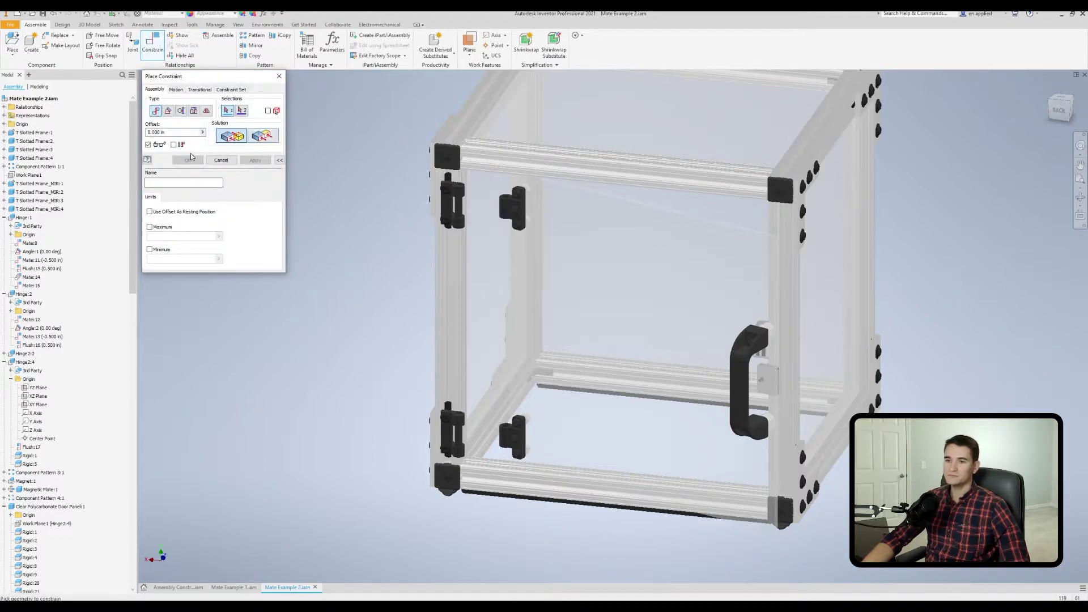
pyautogui.scroll(5, 389, 187)
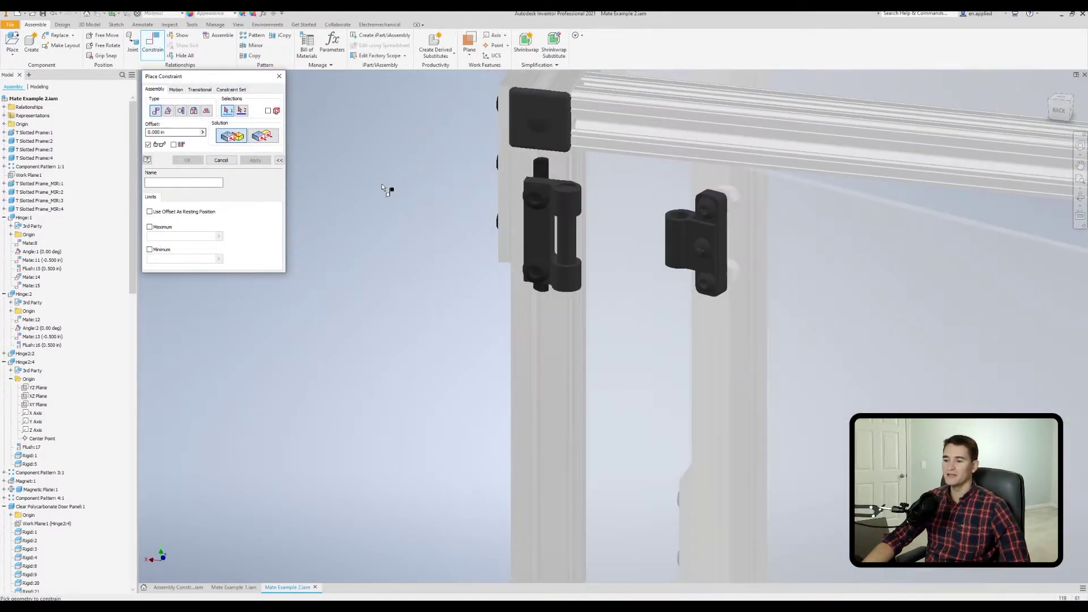
pyautogui.scroll(4, 359, 226)
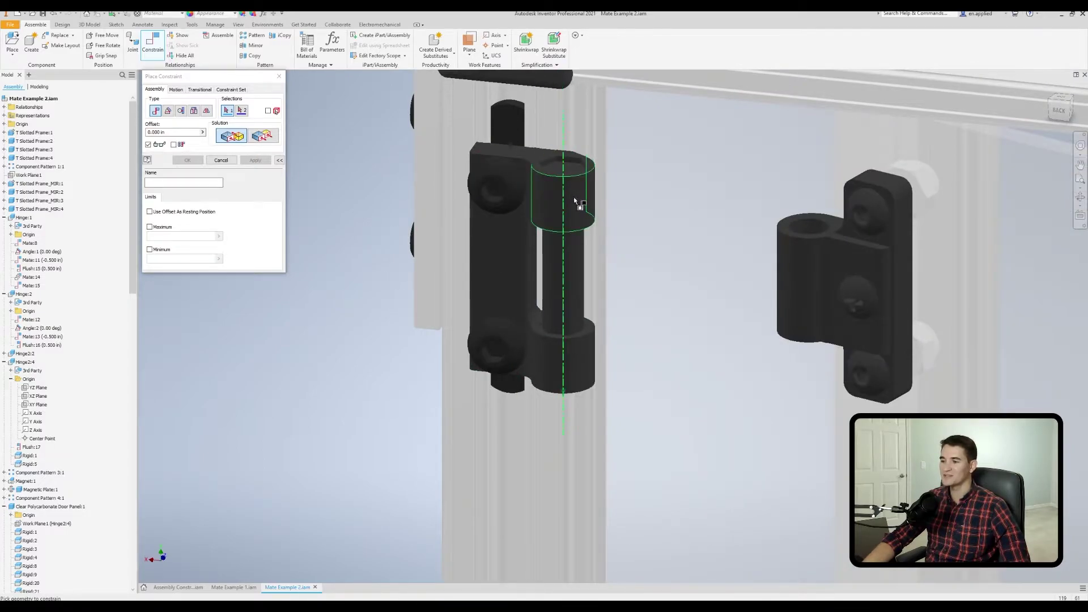
pyautogui.scroll(-2, 506, 263)
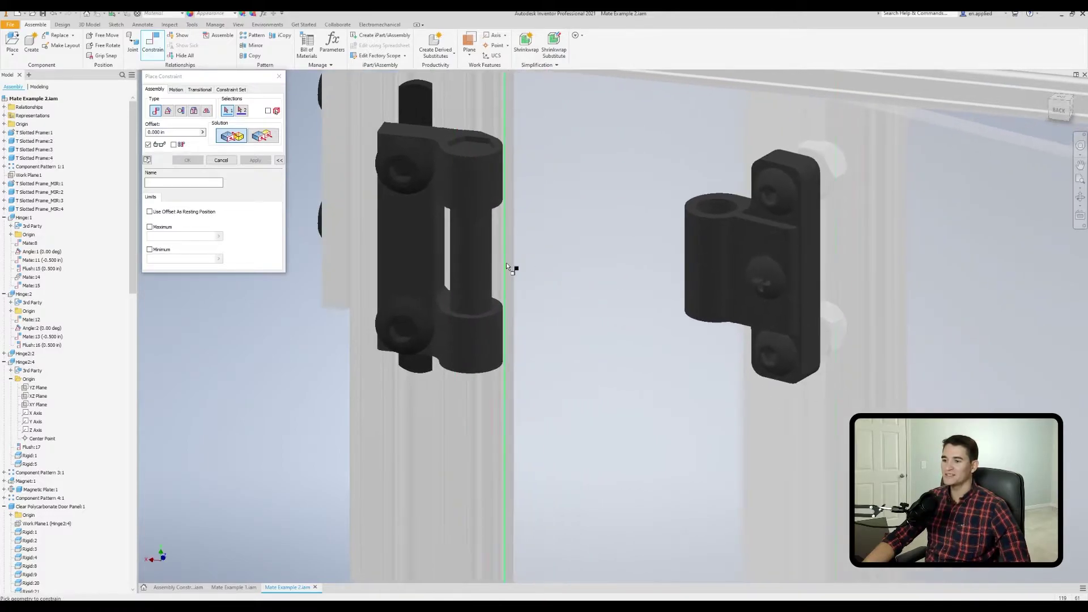
pyautogui.click(487, 259)
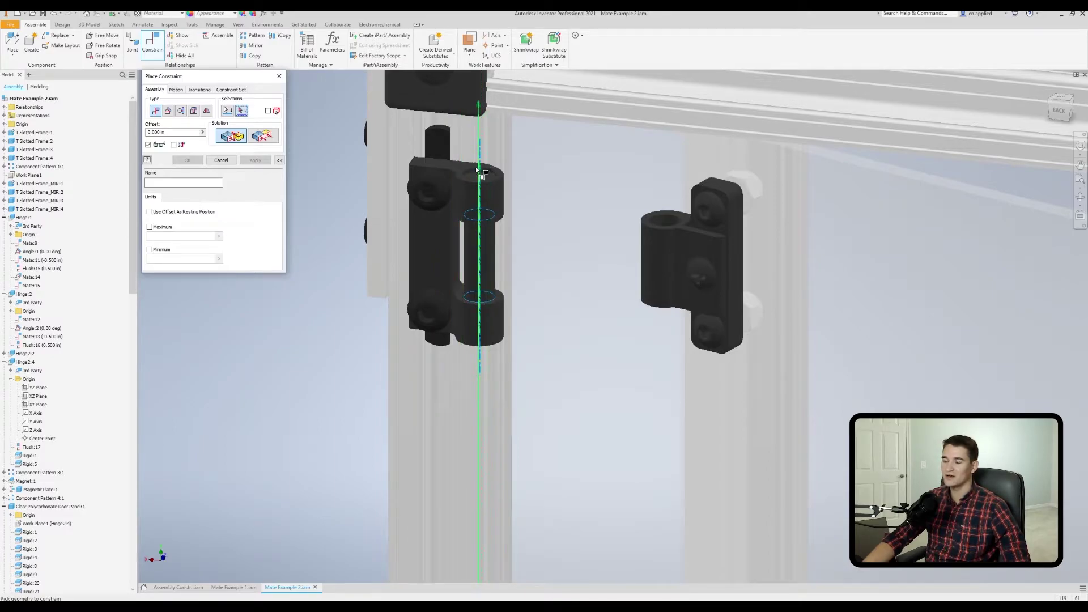
pyautogui.moveTo(590, 227); pyautogui.dragTo(421, 227, button='middle')
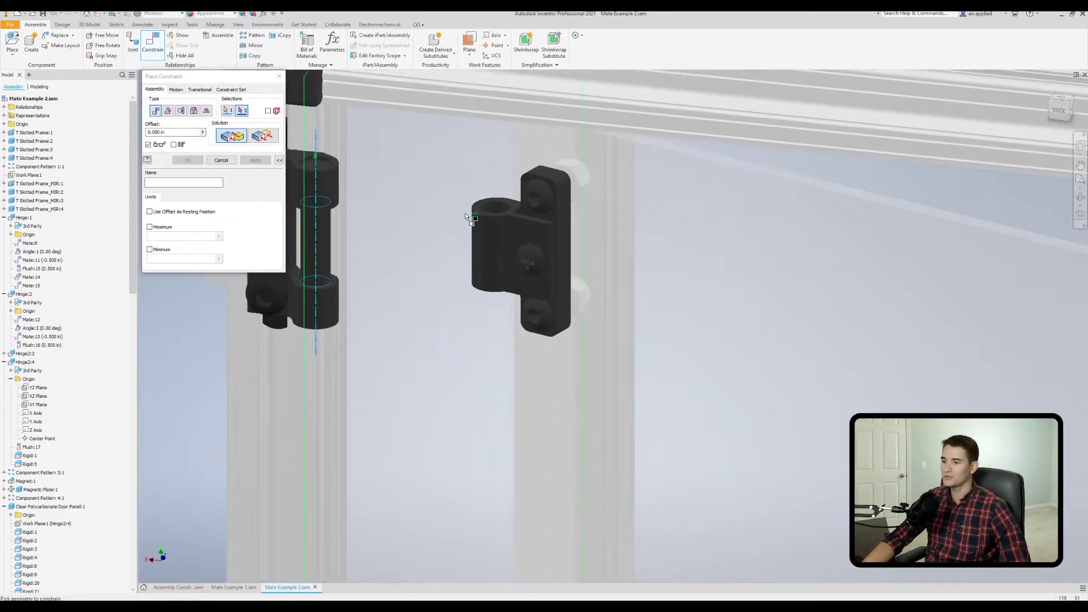
pyautogui.scroll(3, 431, 221)
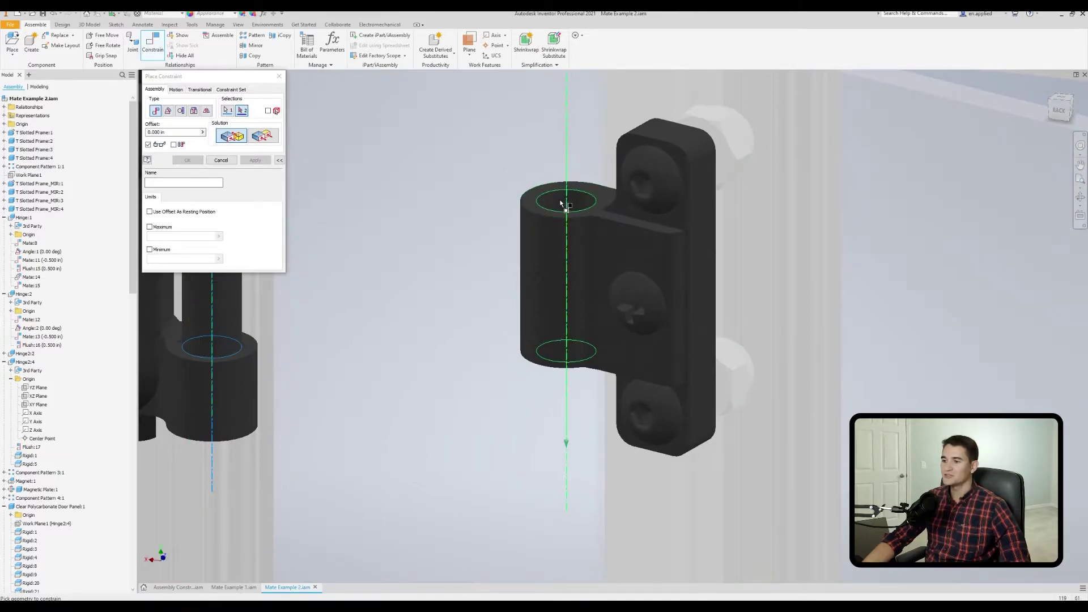
pyautogui.click(559, 207)
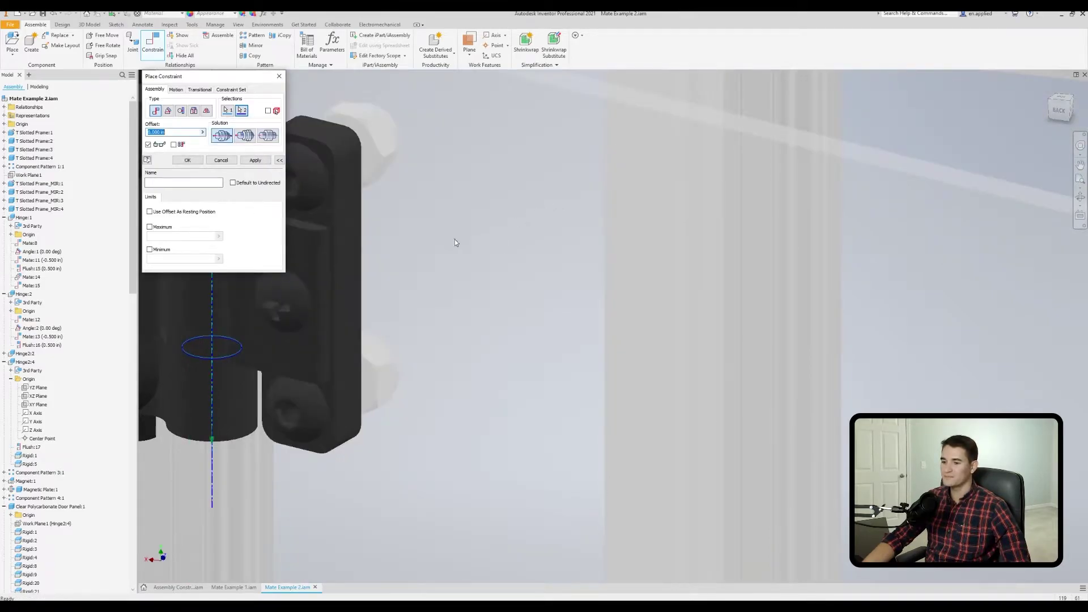
# - Try the Aligned solution for the hinge axes and examine the resulting door orientation
pyautogui.scroll(-3, 459, 240)
pyautogui.scroll(-2, 529, 258)
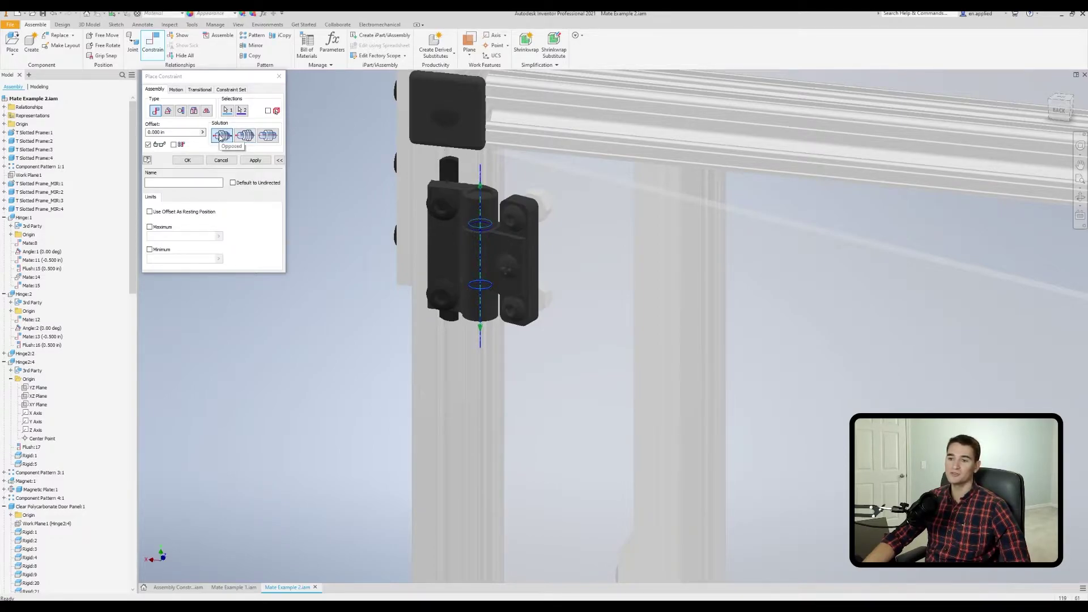
pyautogui.click(245, 136)
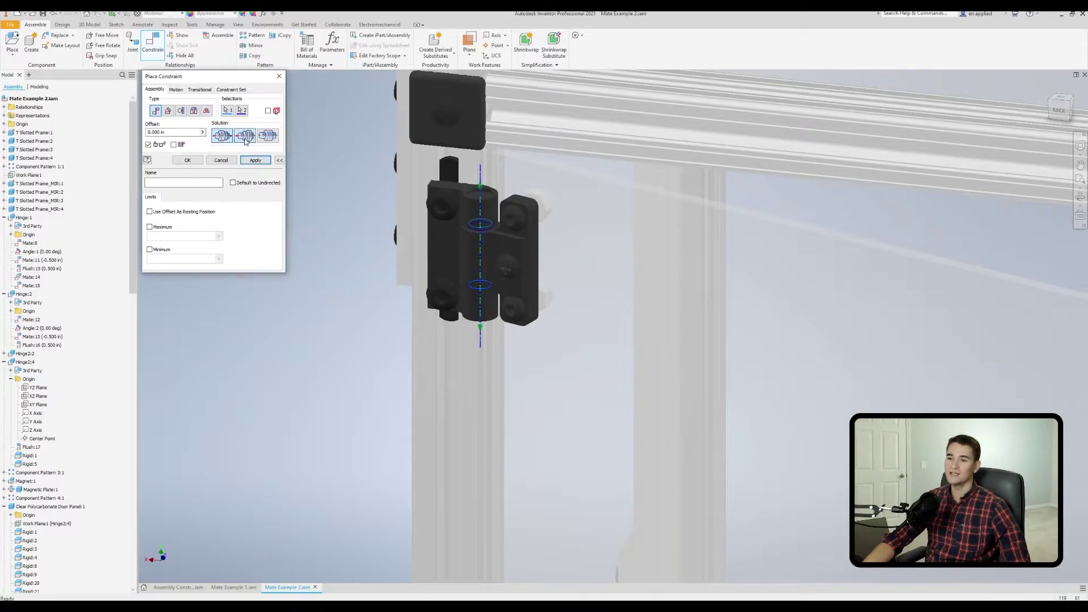
pyautogui.press('F5')
pyautogui.scroll(-3, 536, 223)
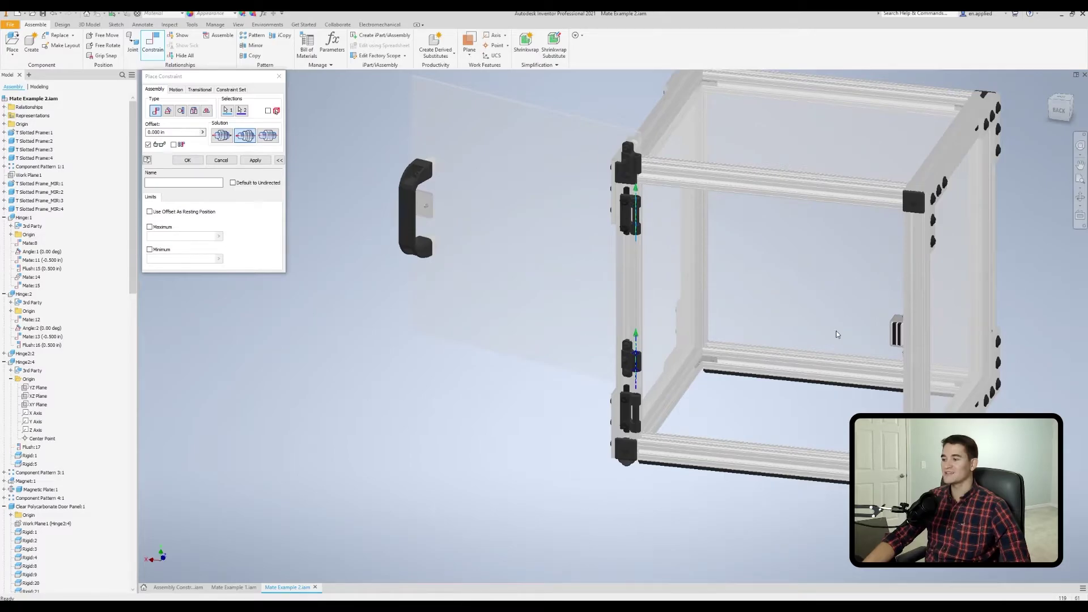
pyautogui.scroll(5, 563, 213)
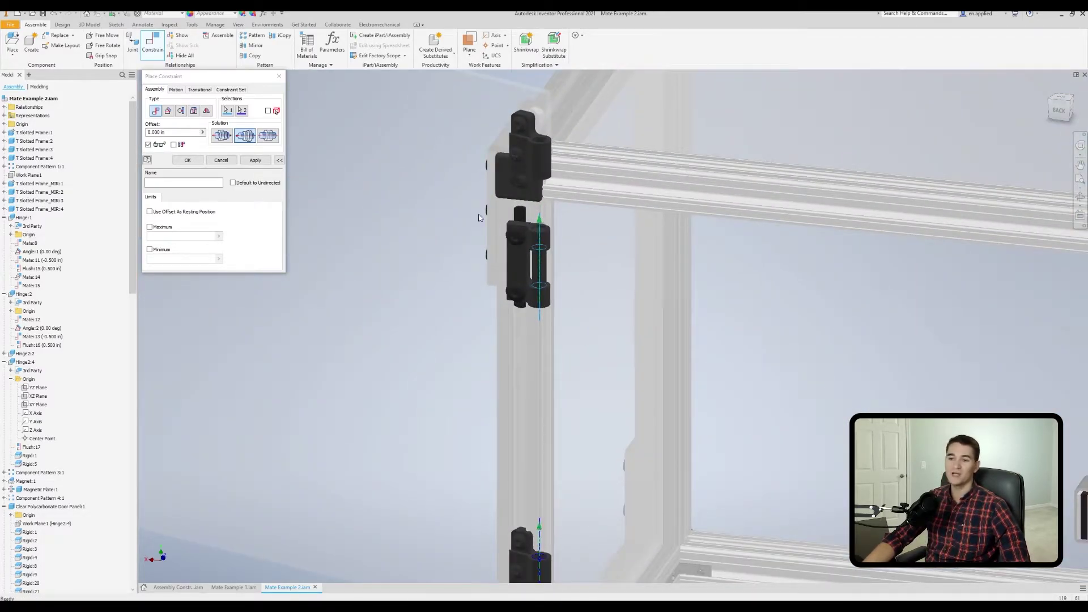
# - Use the Undirected solution for the hinge axis mate, make undirected the default, and apply the constraint
pyautogui.scroll(-5, 482, 212)
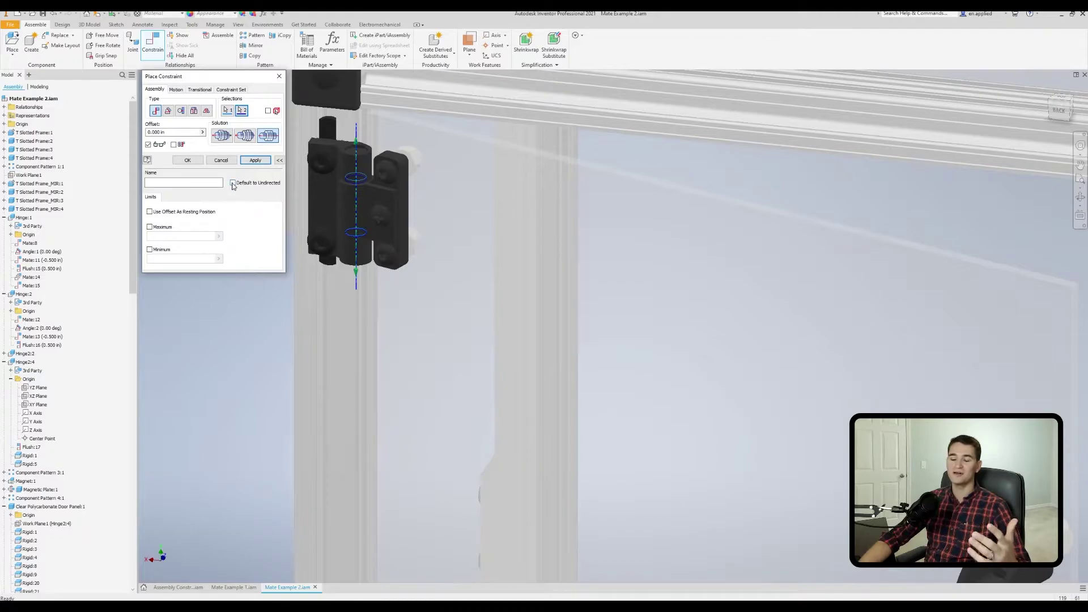
pyautogui.scroll(-3, 464, 209)
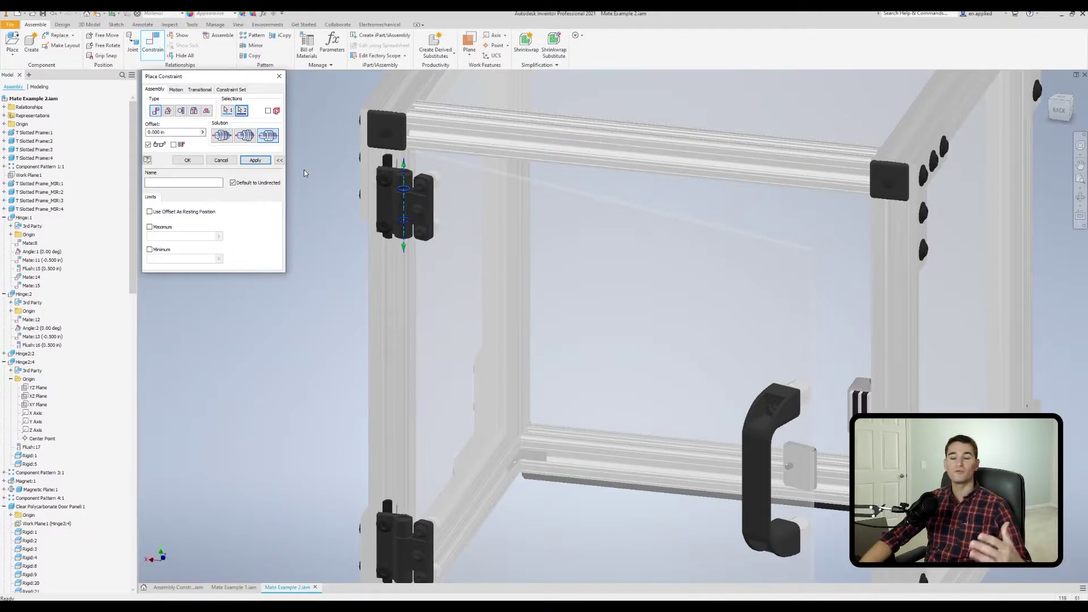
pyautogui.click(363, 207)
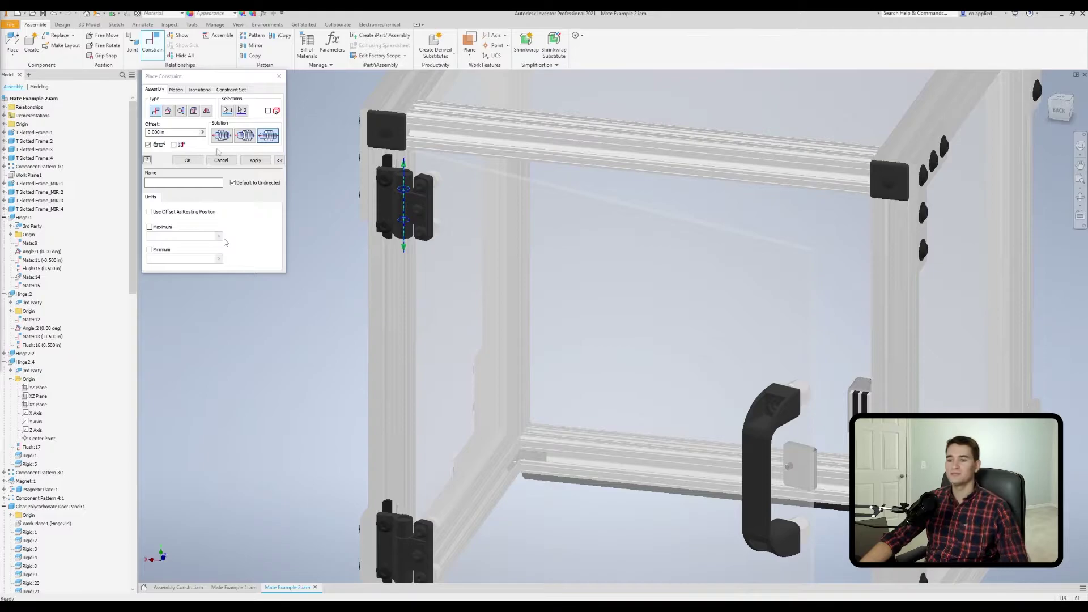
pyautogui.scroll(5, 405, 190)
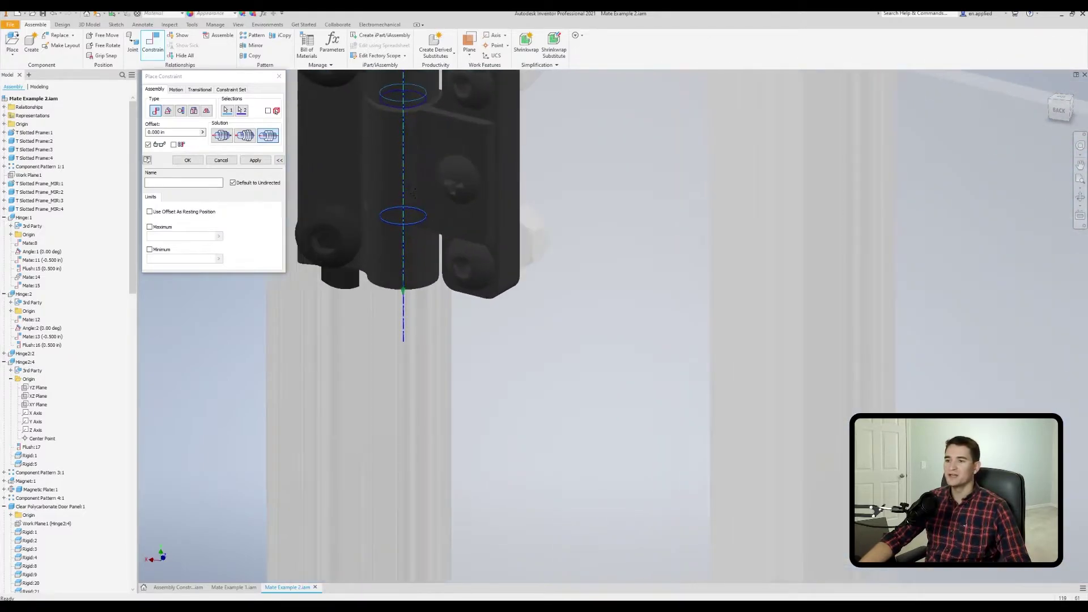
pyautogui.scroll(-3, 407, 187)
pyautogui.keyDown('shift'); pyautogui.moveTo(457, 236); pyautogui.dragTo(384, 378, button='middle'); pyautogui.keyUp('shift')
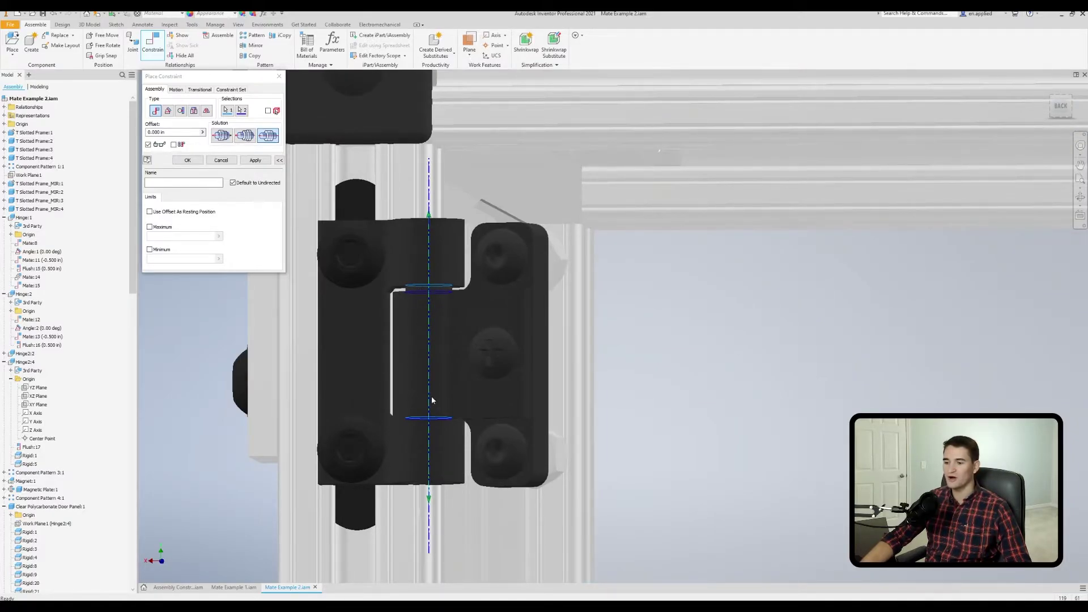
pyautogui.click(255, 160)
# - Mate the door hinge barrel's upper face to the facing underside of the frame hinge with a .006 in offset
pyautogui.moveTo(442, 311); pyautogui.dragTo(446, 278, button='middle')
pyautogui.scroll(-8, 446, 278)
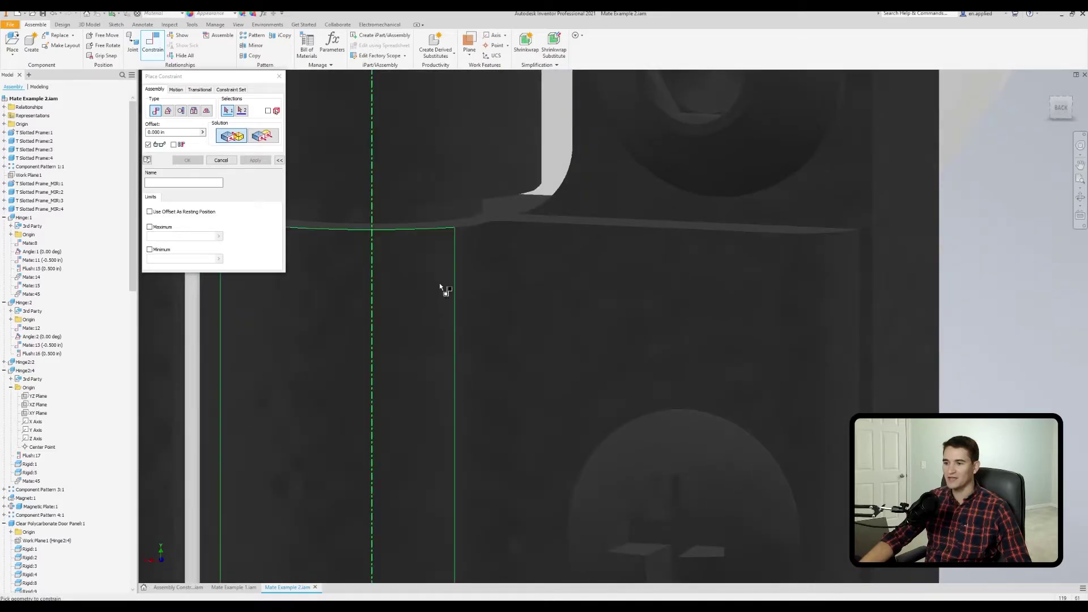
pyautogui.click(503, 210)
pyautogui.keyDown('shift'); pyautogui.moveTo(502, 209); pyautogui.dragTo(502, 272, button='middle'); pyautogui.keyUp('shift')
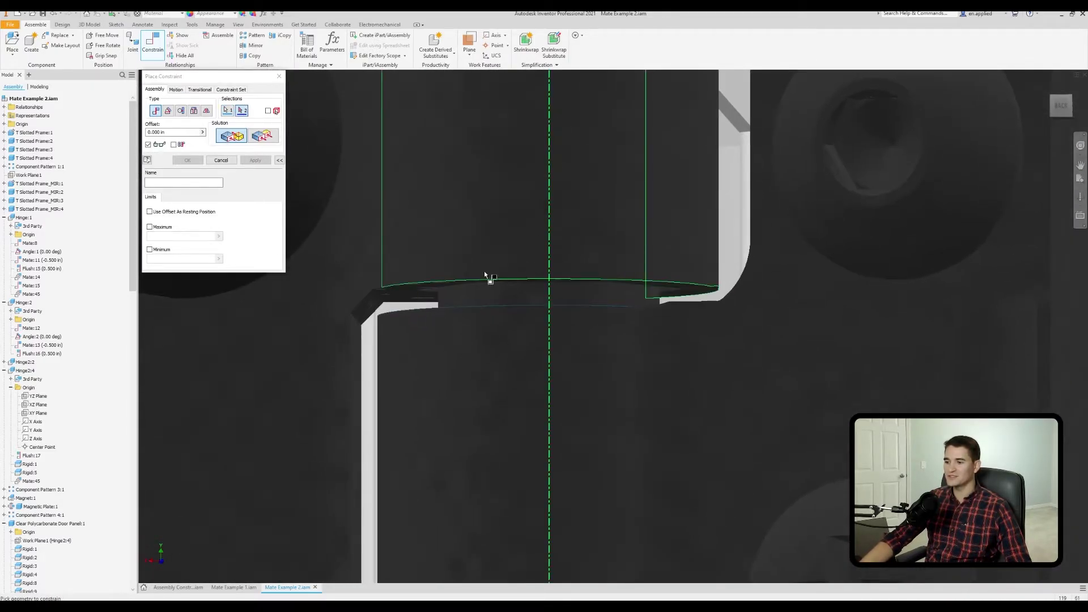
pyautogui.scroll(-3, 447, 280)
pyautogui.click(391, 295)
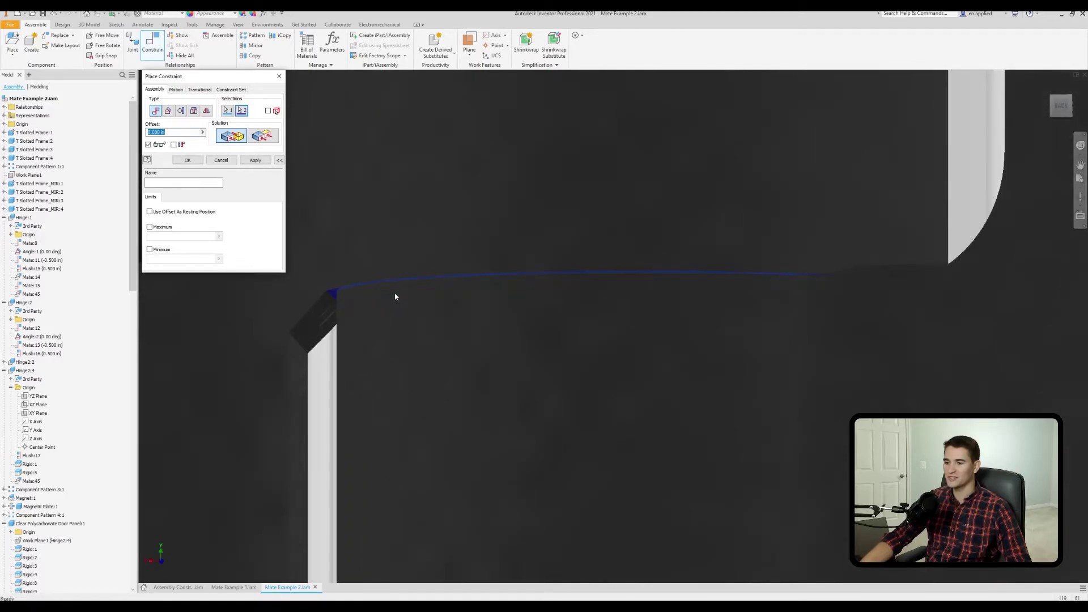
pyautogui.scroll(3, 416, 283)
pyautogui.write('.006')
pyautogui.click(177, 159)
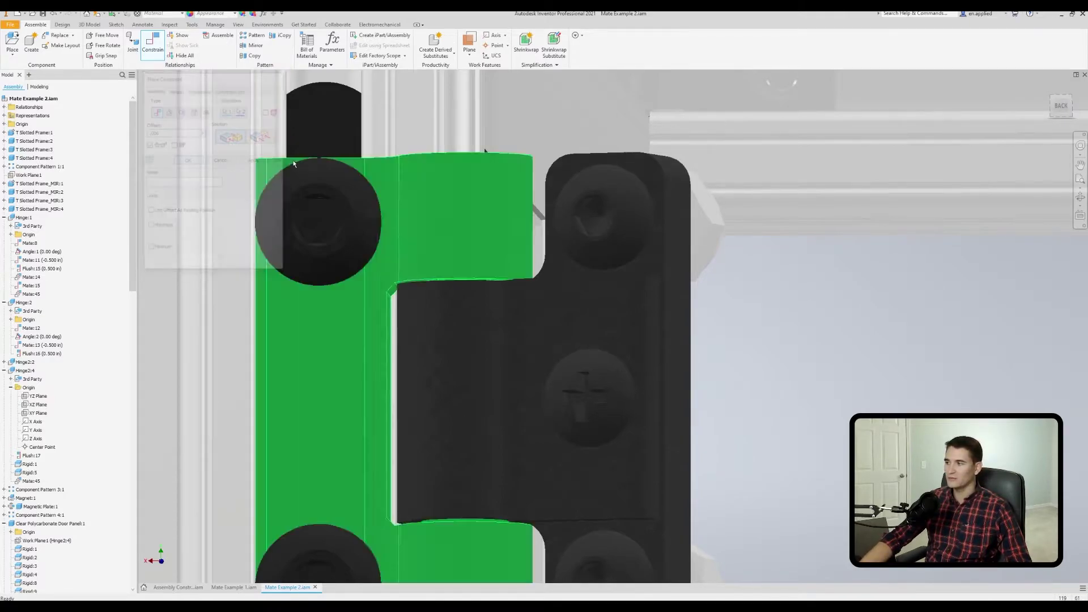
# - Inspect the clearance between the mated hinge halves and swing the door by its handle to test its motion
pyautogui.press('Home')
pyautogui.scroll(6, 499, 233)
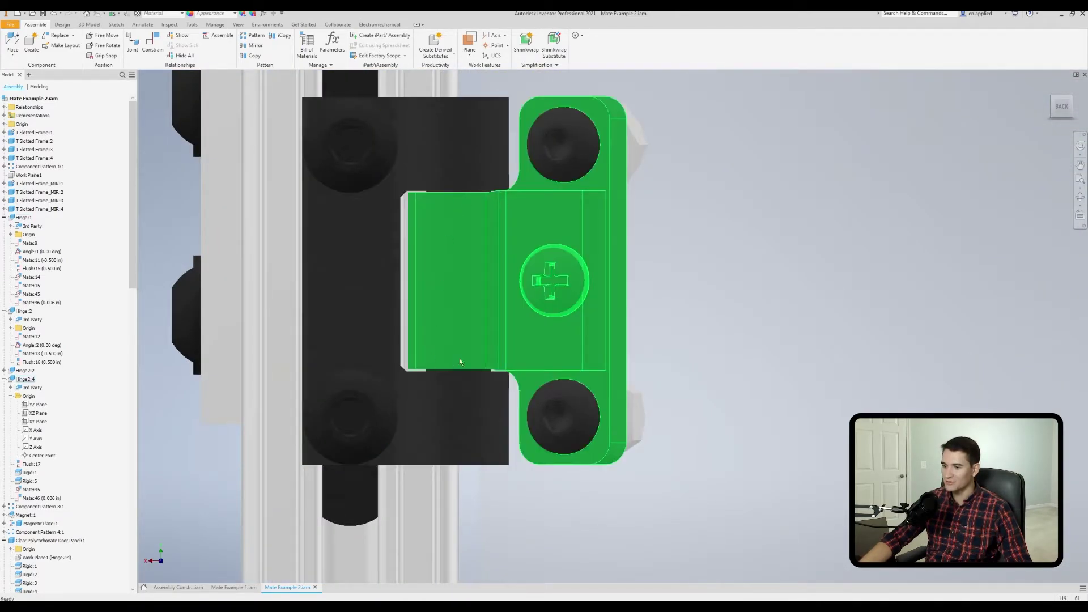
pyautogui.scroll(-8, 451, 363)
pyautogui.keyDown('shift'); pyautogui.moveTo(673, 279); pyautogui.dragTo(675, 358, button='middle'); pyautogui.keyUp('shift')
pyautogui.moveTo(703, 357); pyautogui.dragTo(658, 319)
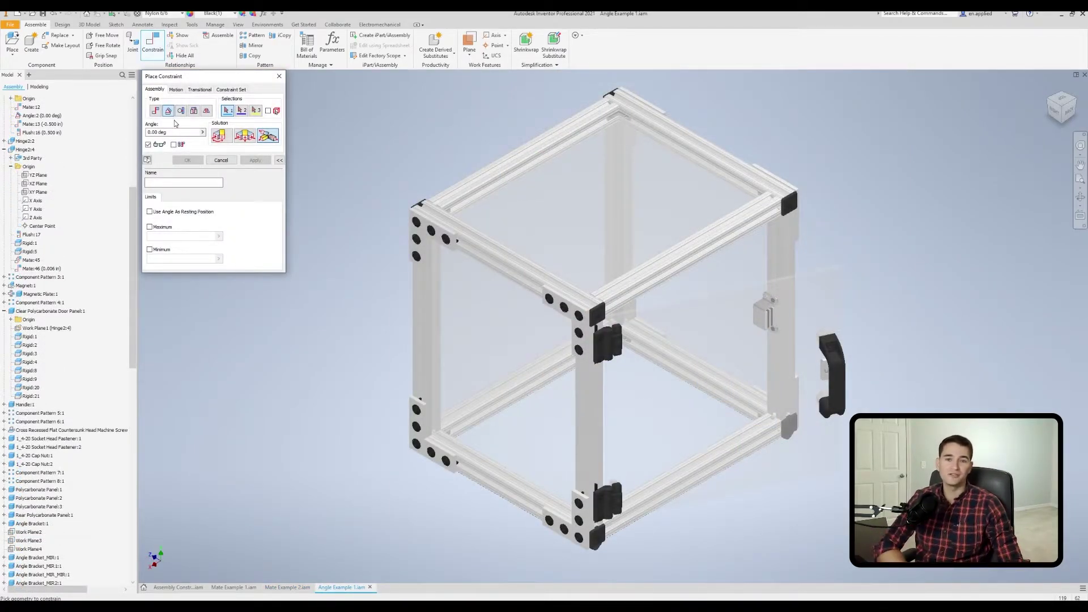
# - Swing the door by its handle in Angle Example 1 and begin an Angle constraint with the Directed Angle solution
pyautogui.click(220, 160)
pyautogui.moveTo(847, 371); pyautogui.dragTo(709, 391)
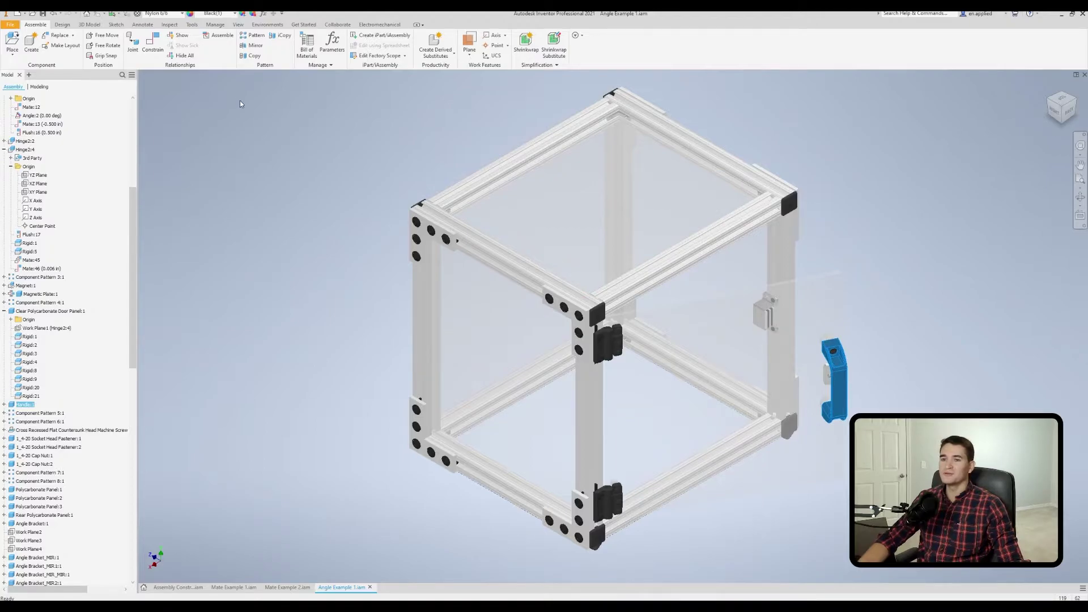
pyautogui.click(152, 43)
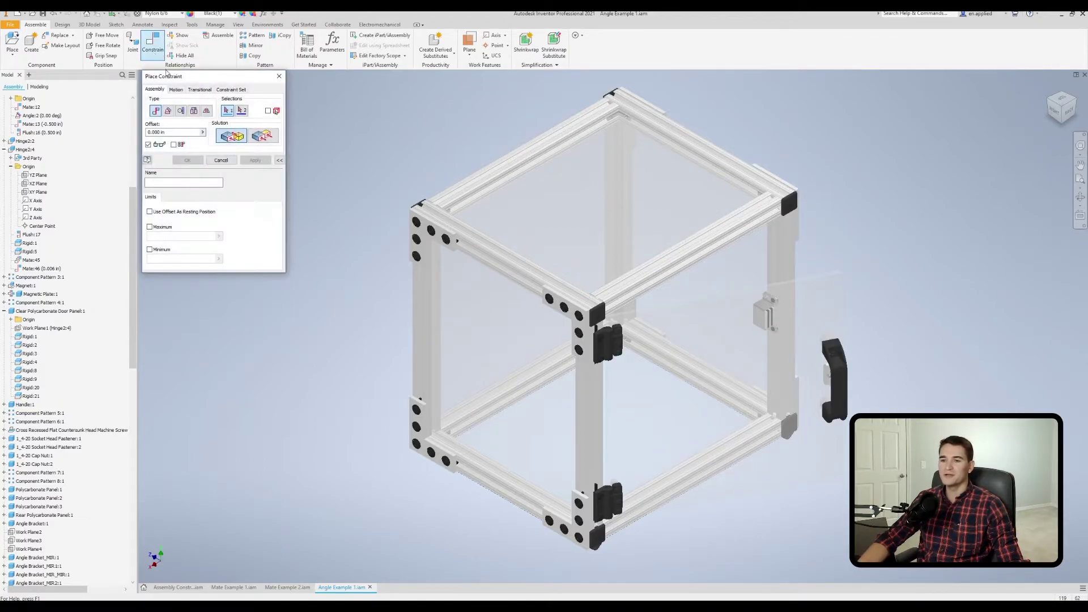
pyautogui.click(169, 111)
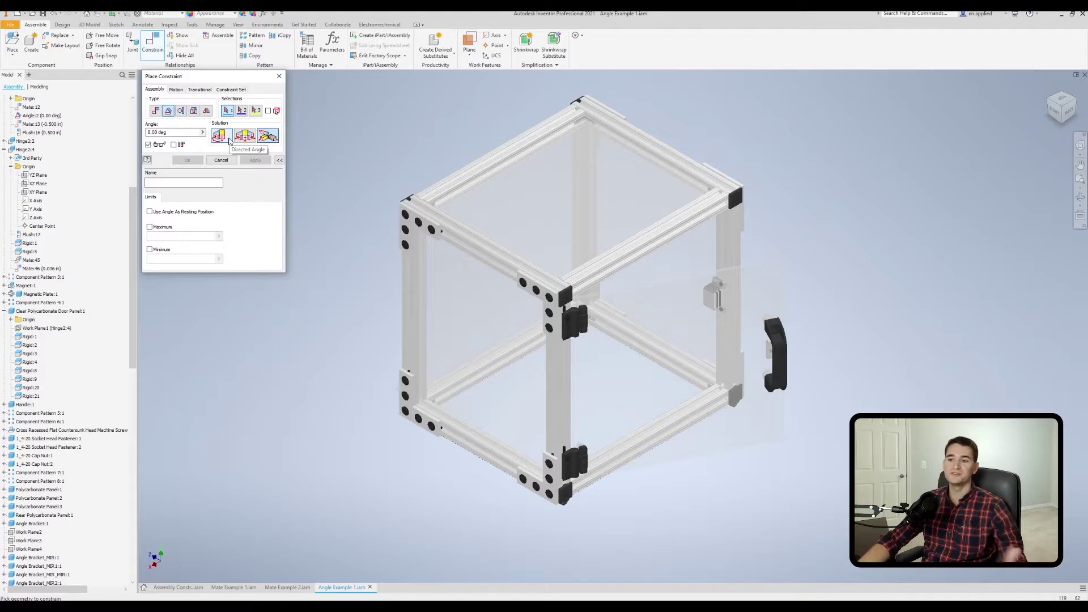
pyautogui.click(229, 139)
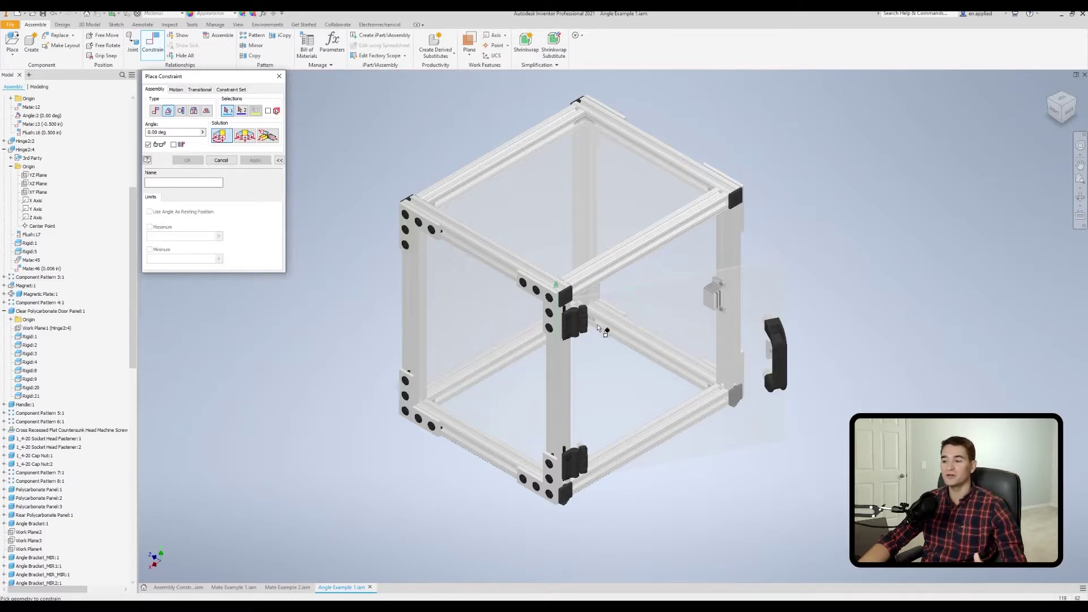
# - Pick the polycarbonate door panel's face and the upper front frame's outer face for the angle constraint
pyautogui.scroll(5, 645, 306)
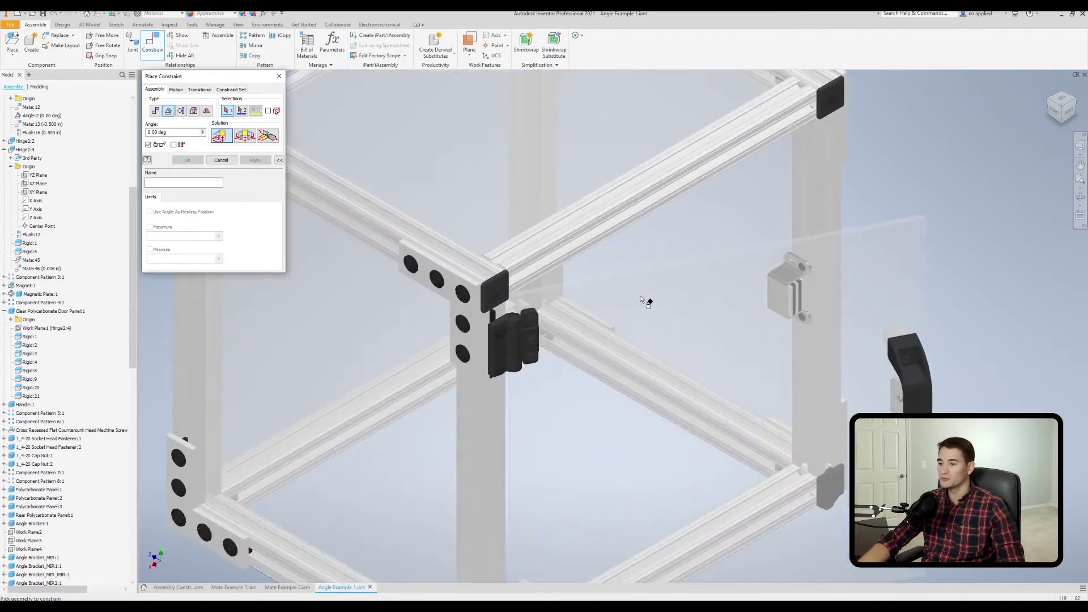
pyautogui.click(680, 301)
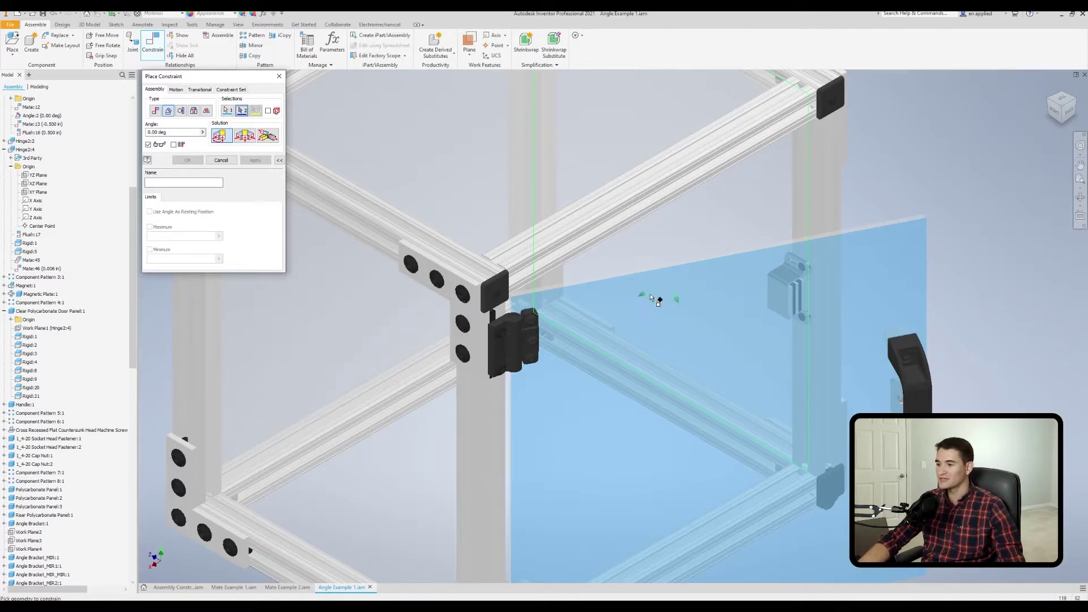
pyautogui.scroll(5, 680, 278)
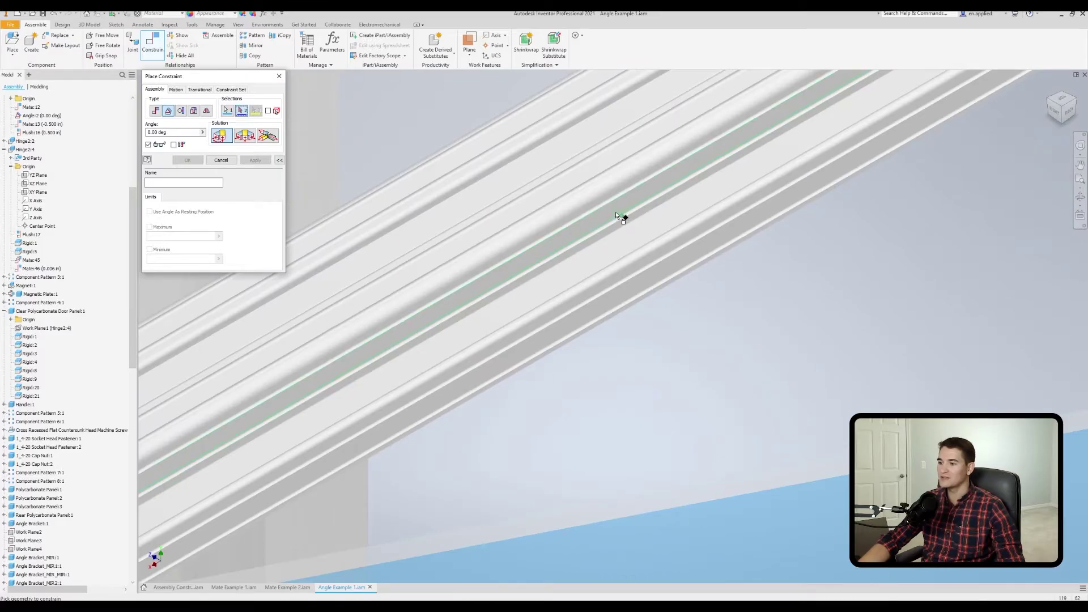
pyautogui.click(616, 213)
pyautogui.scroll(-5, 617, 216)
pyautogui.scroll(-3, 627, 263)
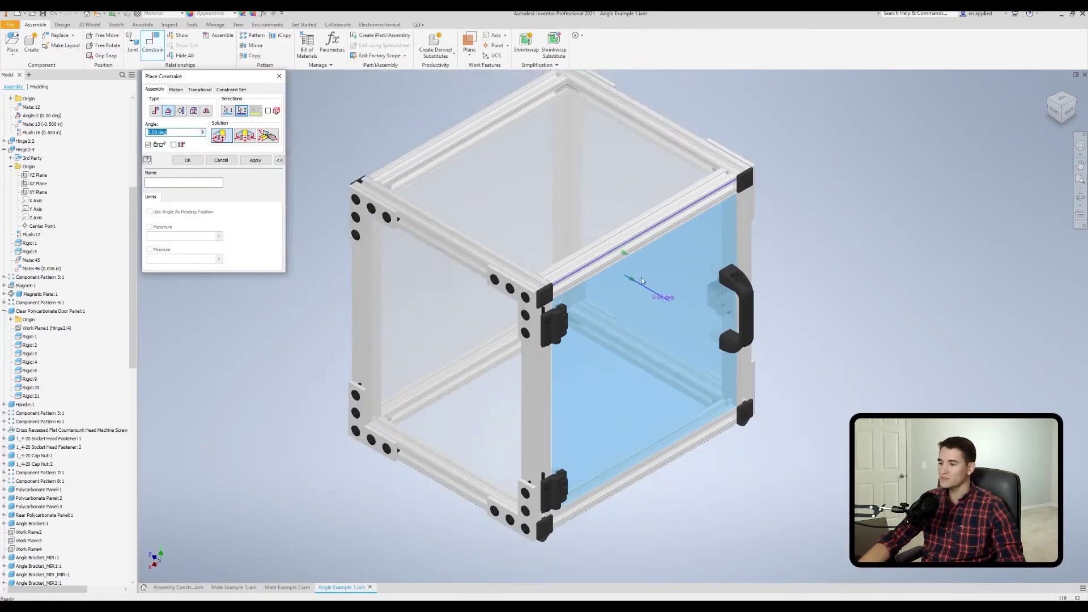
# - Set the directed angle to 45 degrees and examine the previewed door position relative to the enclosure
pyautogui.click(173, 130)
pyautogui.hotkey('ctrl', 'a')
pyautogui.write('45')
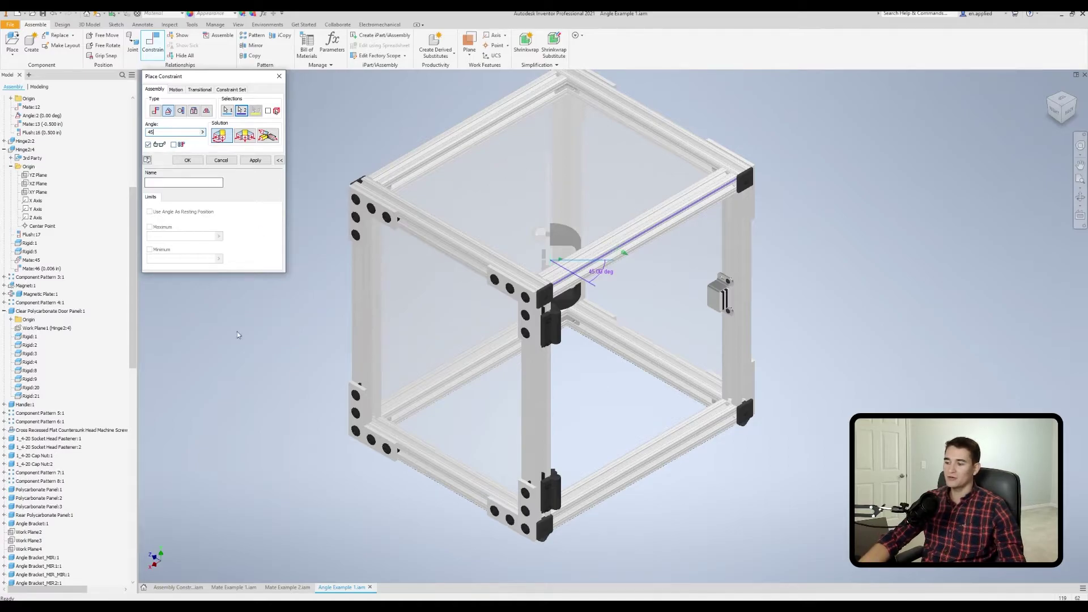
pyautogui.keyDown('shift'); pyautogui.moveTo(622, 396); pyautogui.dragTo(579, 401, button='middle'); pyautogui.keyUp('shift')
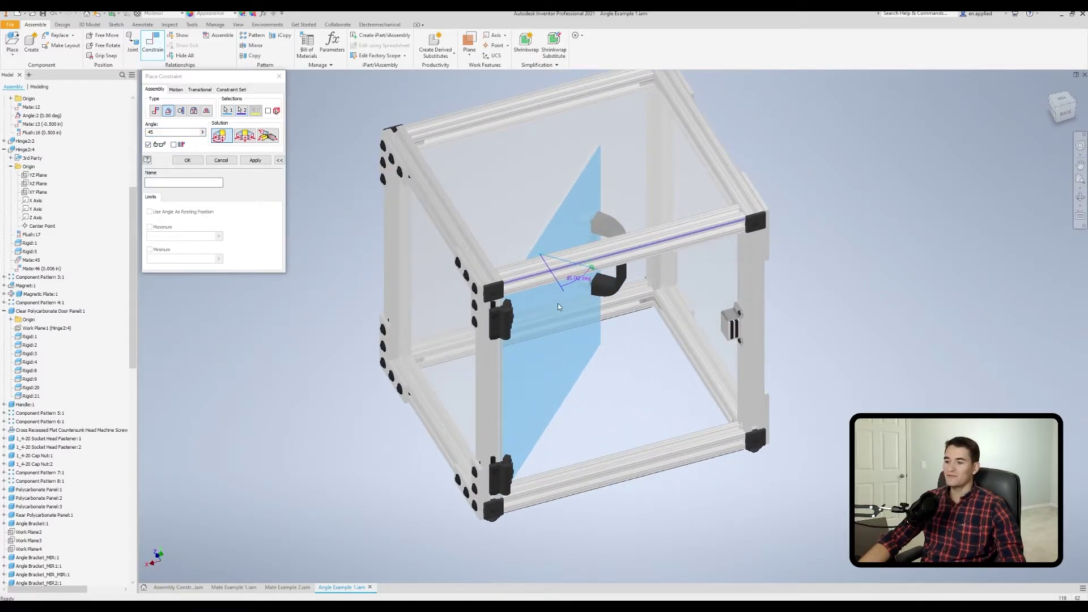
pyautogui.moveTo(590, 469); pyautogui.dragTo(601, 300, button='middle')
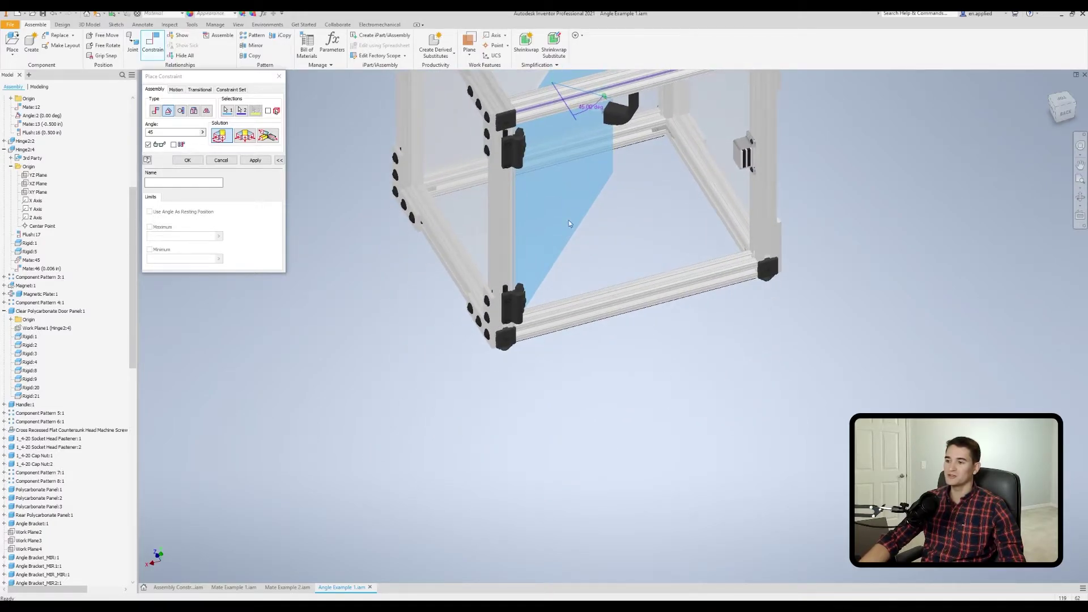
pyautogui.moveTo(532, 256); pyautogui.dragTo(479, 332, button='middle')
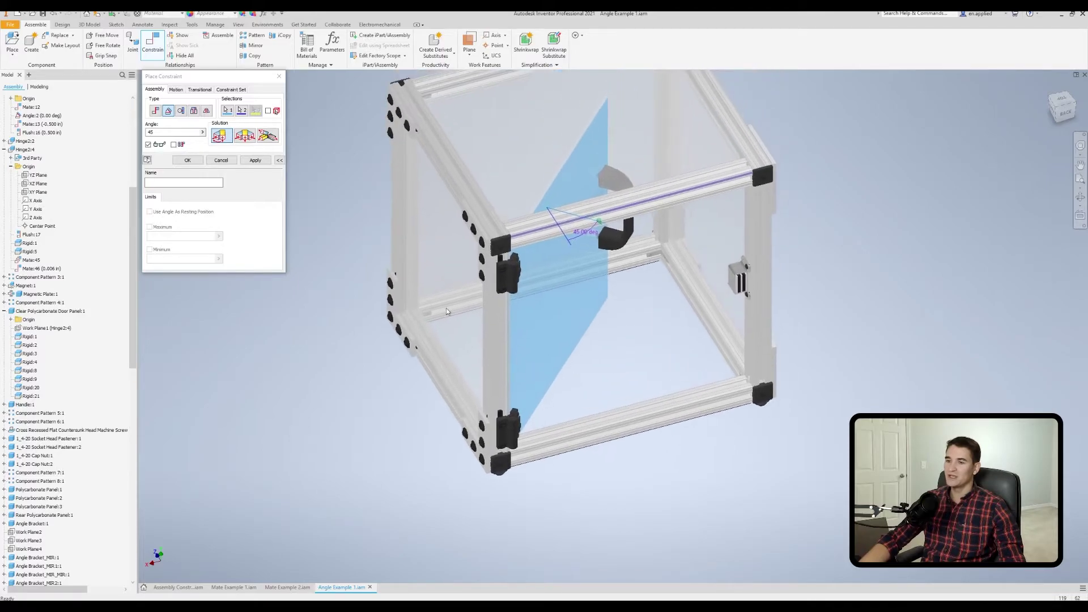
# - Try a directed angle of 225 degrees, replace it with -135 degrees, and create the door's angle constraint
pyautogui.doubleClick(170, 132)
pyautogui.write('225')
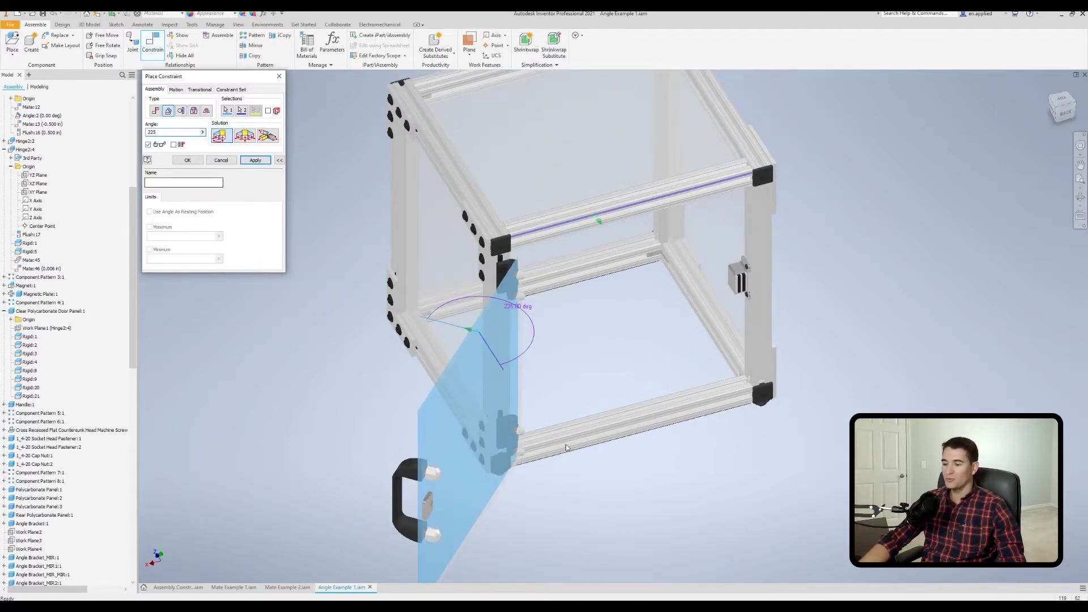
pyautogui.doubleClick(170, 132)
pyautogui.write('-135')
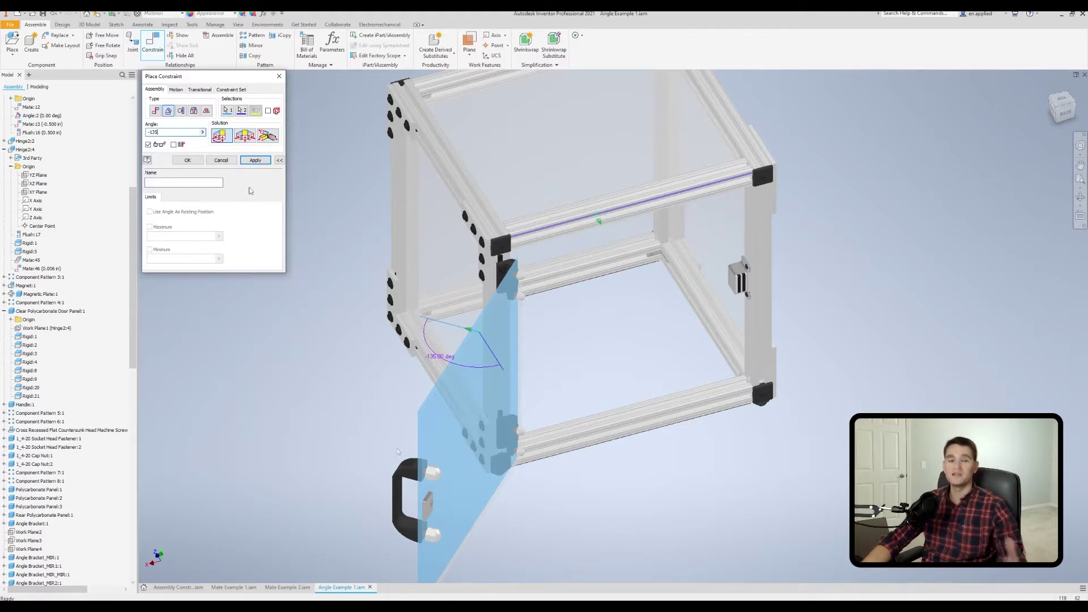
pyautogui.click(199, 163)
# - Check by the door handle whether the constrained door still moves, and examine its open position relative to the enclosure
pyautogui.moveTo(343, 309); pyautogui.dragTo(376, 179, button='middle')
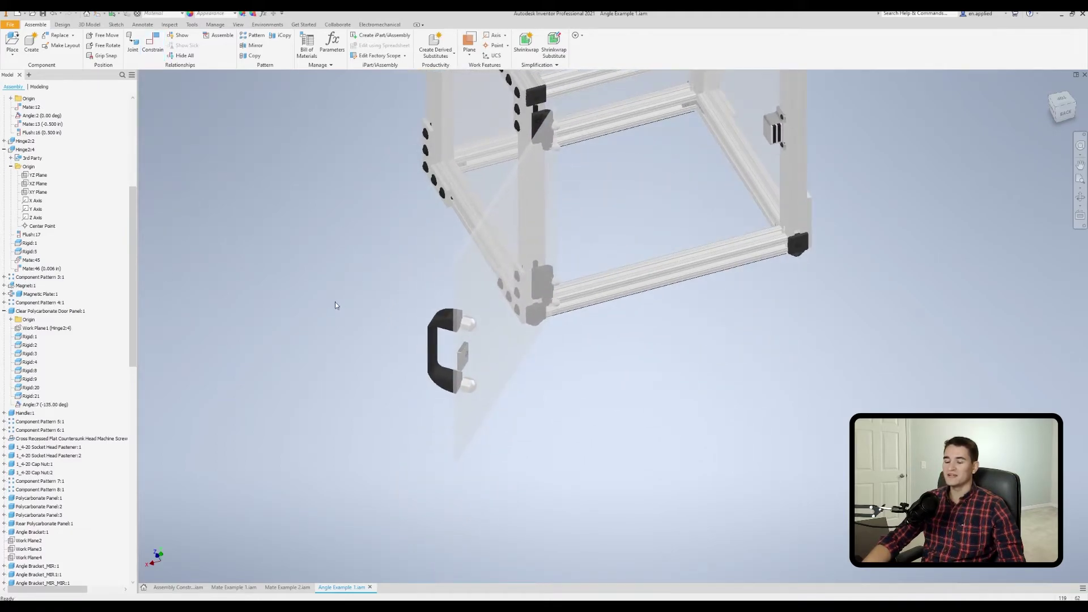
pyautogui.click(432, 339)
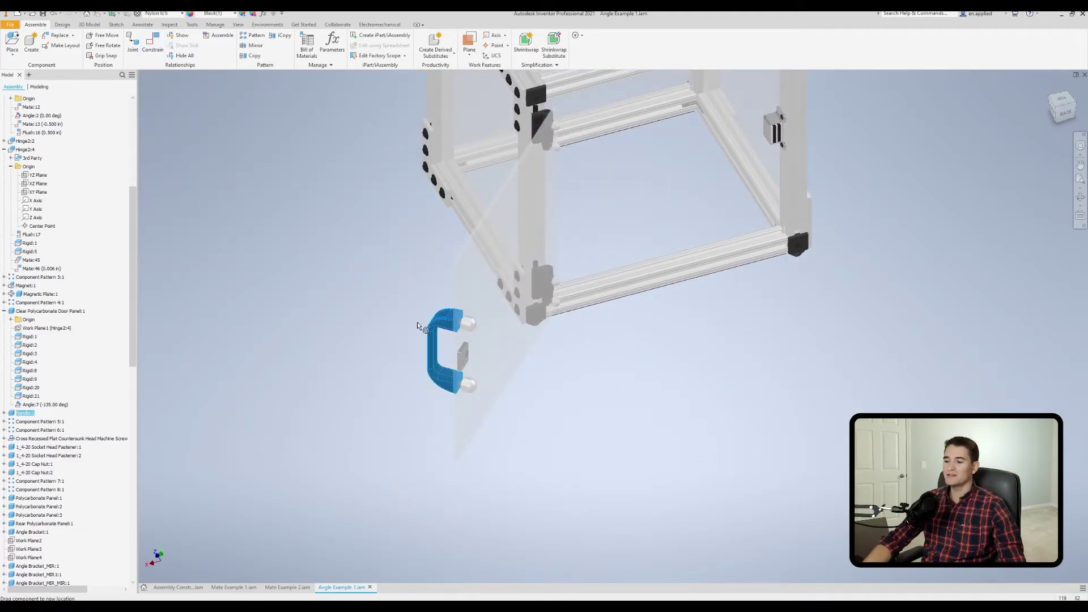
pyautogui.moveTo(418, 321); pyautogui.dragTo(399, 353, button='middle')
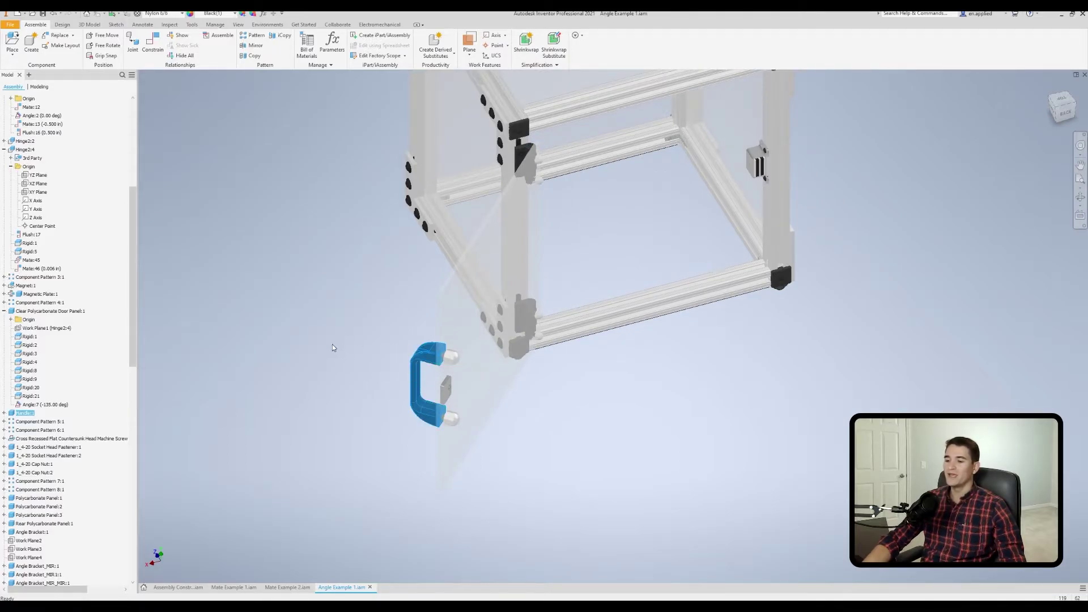
pyautogui.scroll(2, 333, 343)
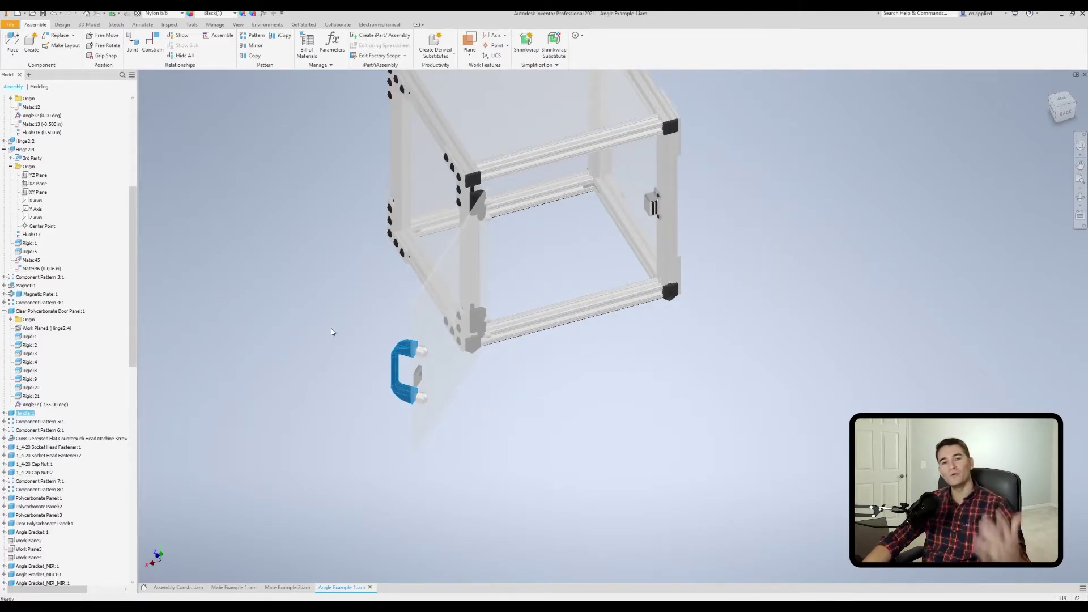
pyautogui.moveTo(420, 241); pyautogui.dragTo(414, 268, button='middle')
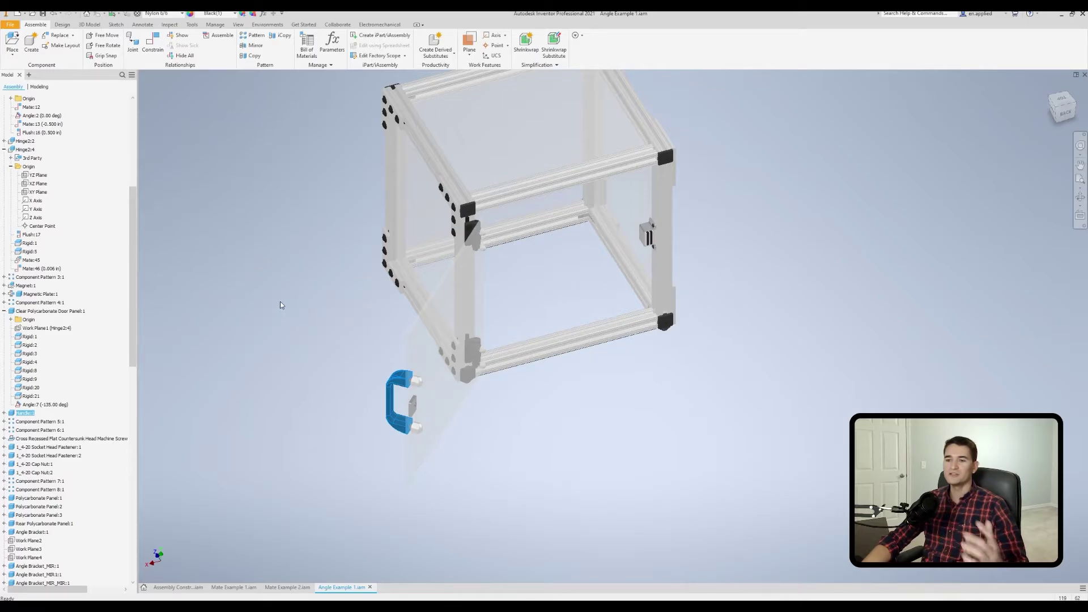
# - Delete the -135 degree angle constraint from the clear polycarbonate door panel
pyautogui.click(152, 43)
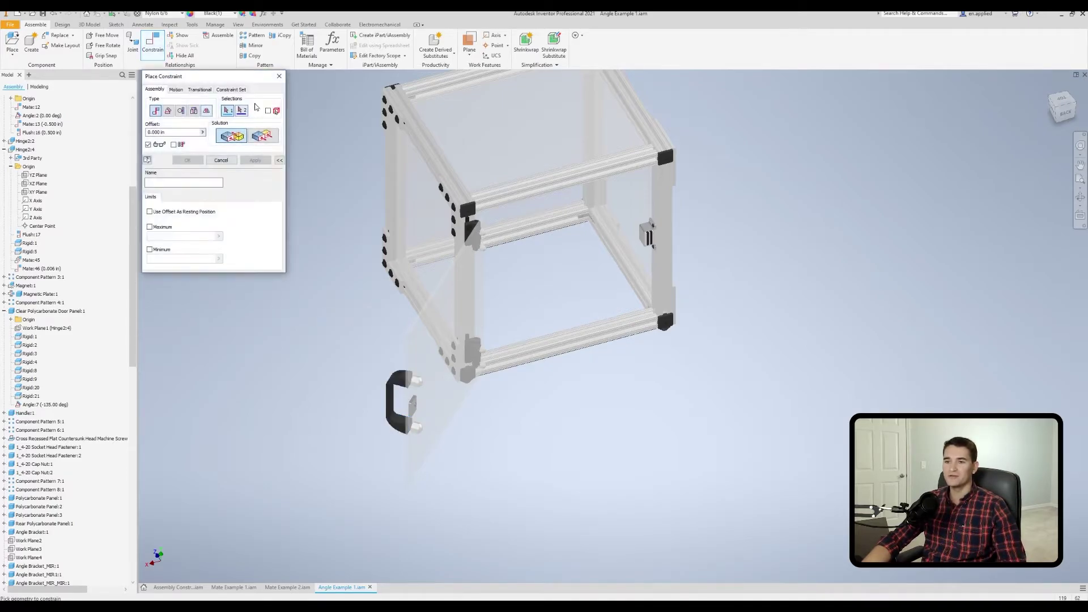
pyautogui.click(278, 76)
pyautogui.rightClick(43, 405)
pyautogui.click(54, 415)
# - Begin an Angle constraint with the Undirected Angle solution between the door panel's face and the upper front frame's outer face
pyautogui.click(153, 43)
pyautogui.click(169, 111)
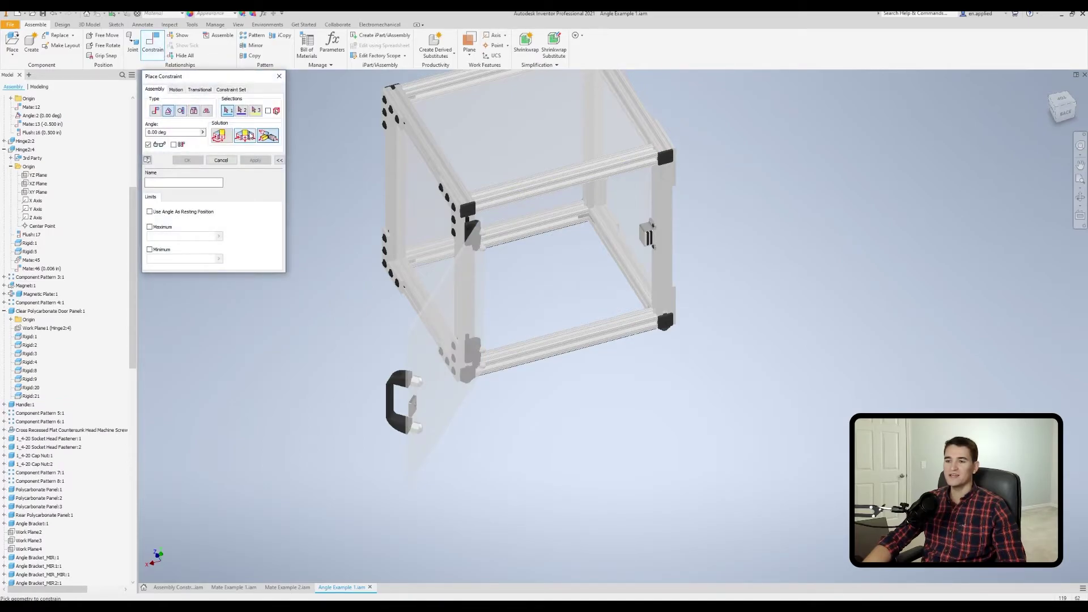
pyautogui.click(250, 136)
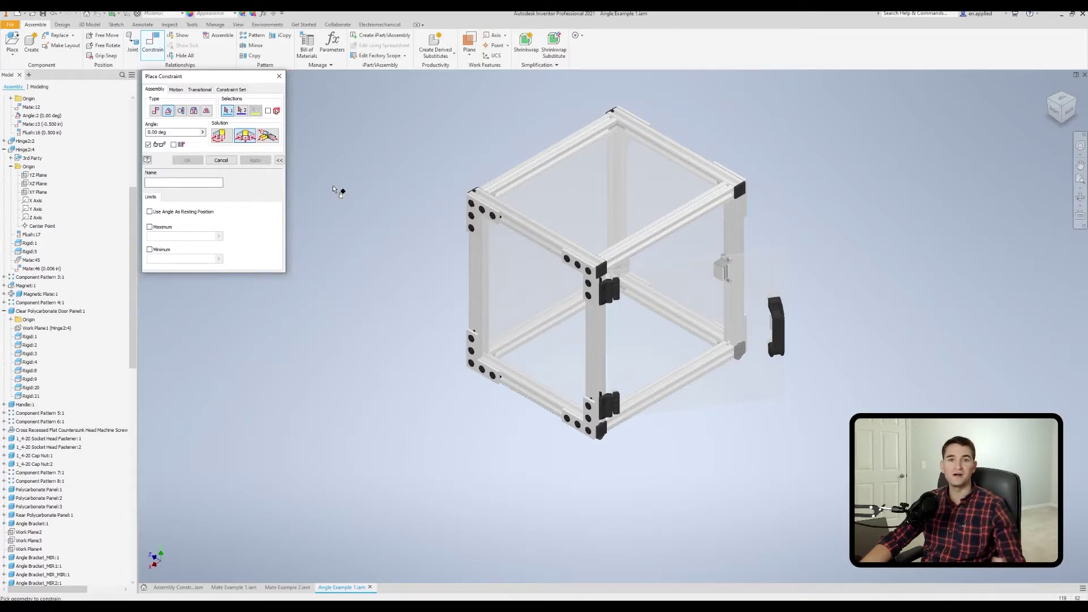
pyautogui.scroll(5, 482, 255)
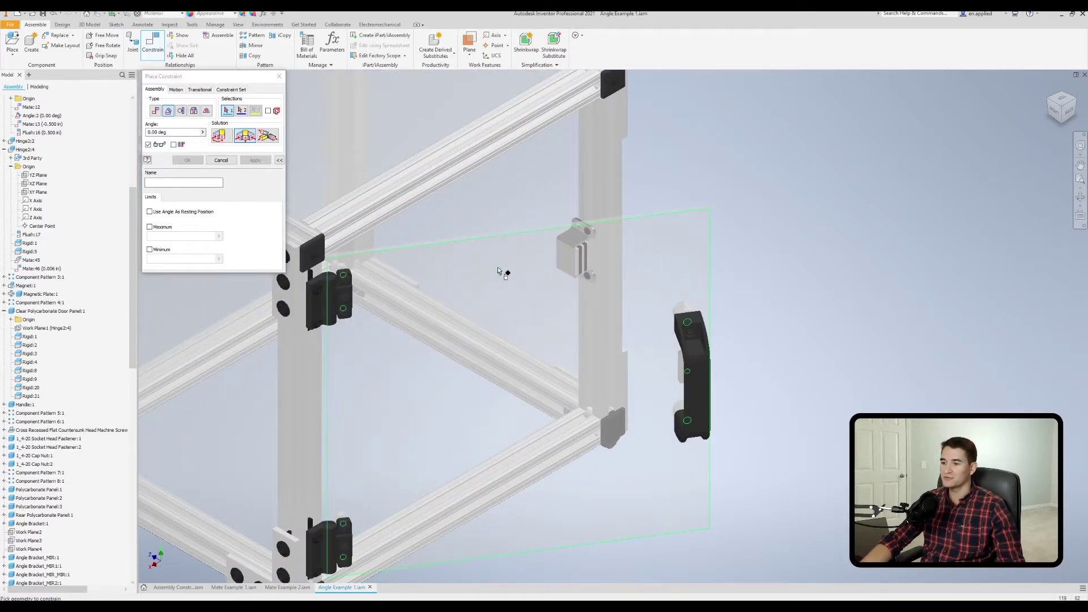
pyautogui.click(499, 271)
pyautogui.scroll(6, 501, 233)
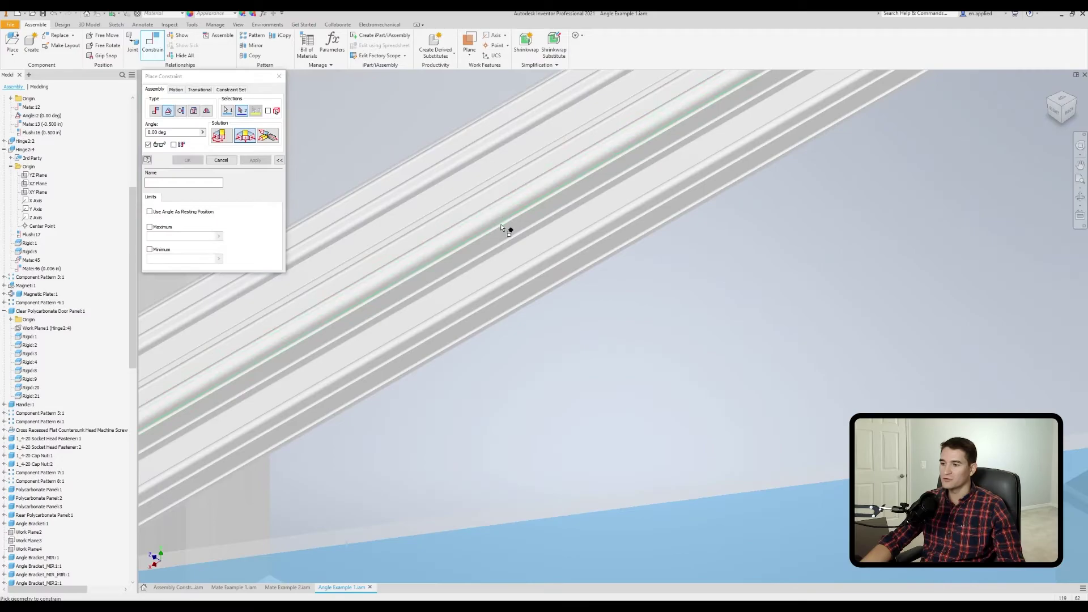
pyautogui.click(506, 234)
pyautogui.scroll(-6, 503, 239)
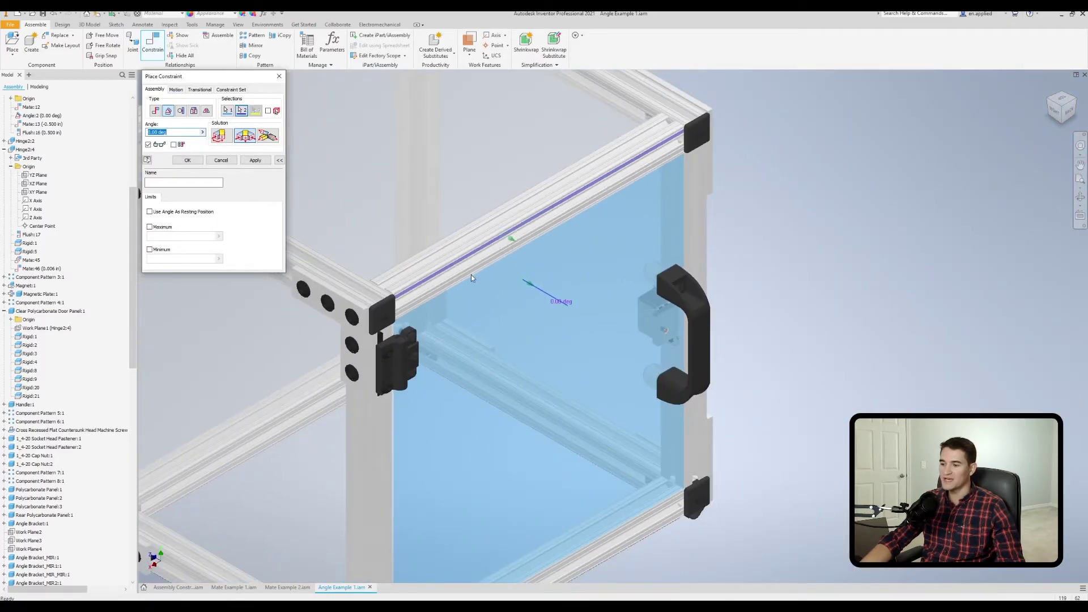
pyautogui.scroll(-3, 472, 277)
pyautogui.scroll(1, 539, 250)
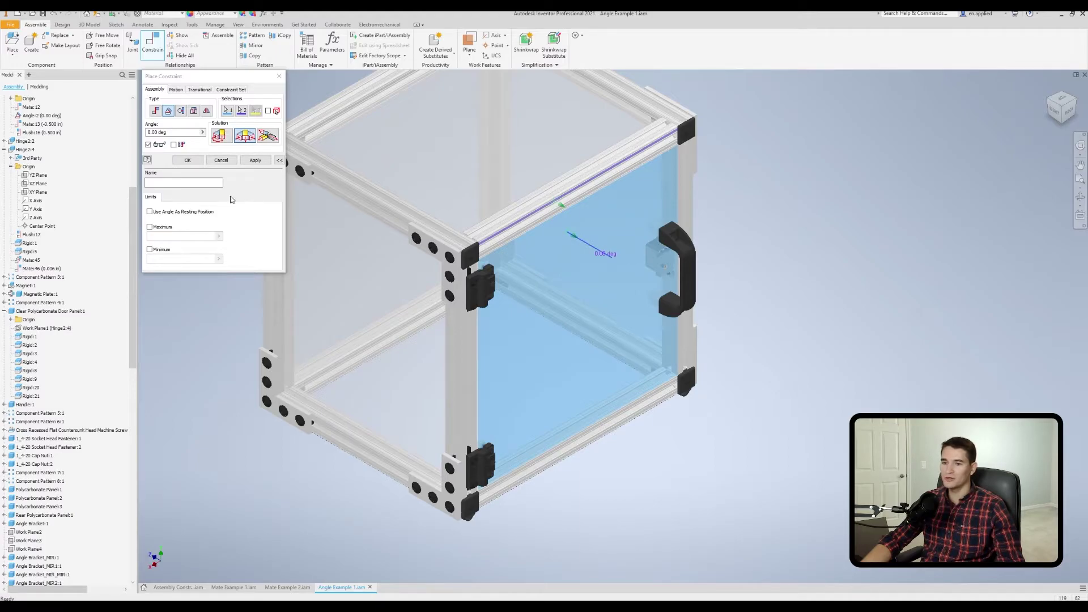
# - Use 0 degrees as the resting position, limit the angle to a 135 degree maximum and 0 degree minimum, and create the constraint
pyautogui.click(195, 185)
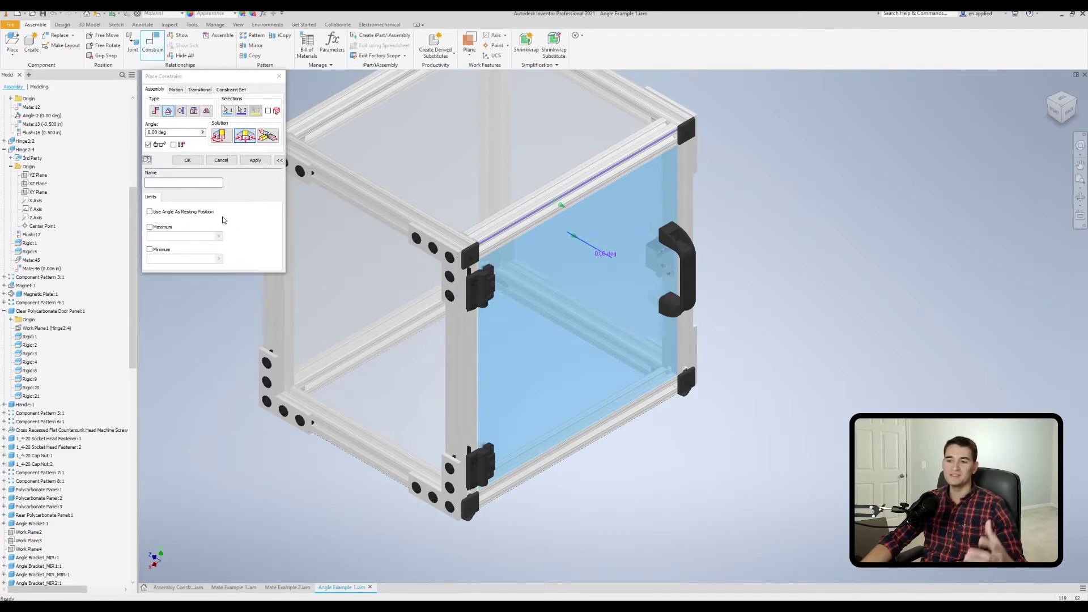
pyautogui.press('F6')
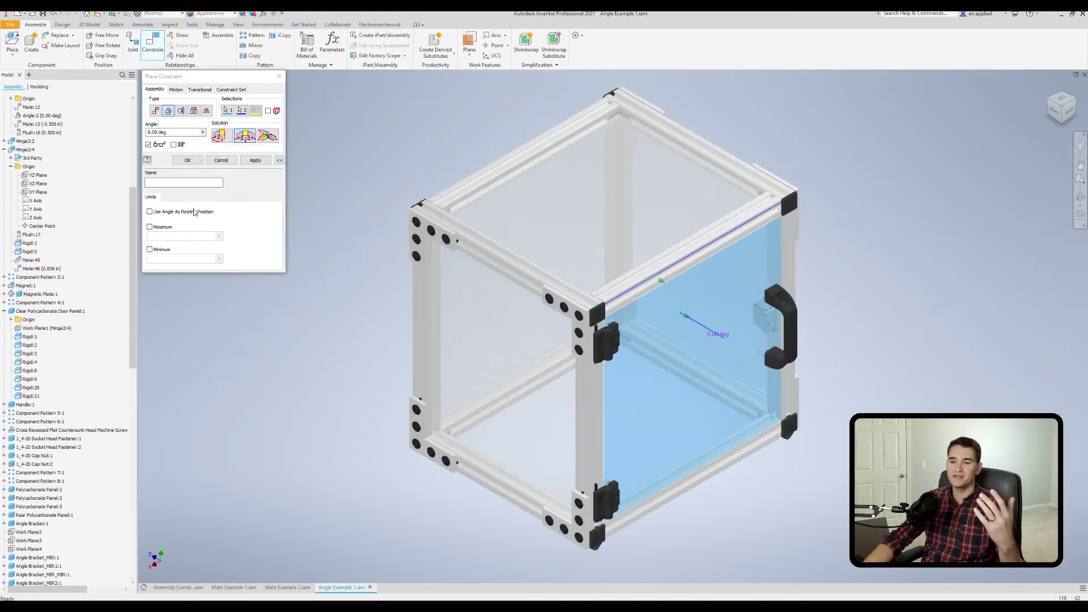
pyautogui.click(150, 212)
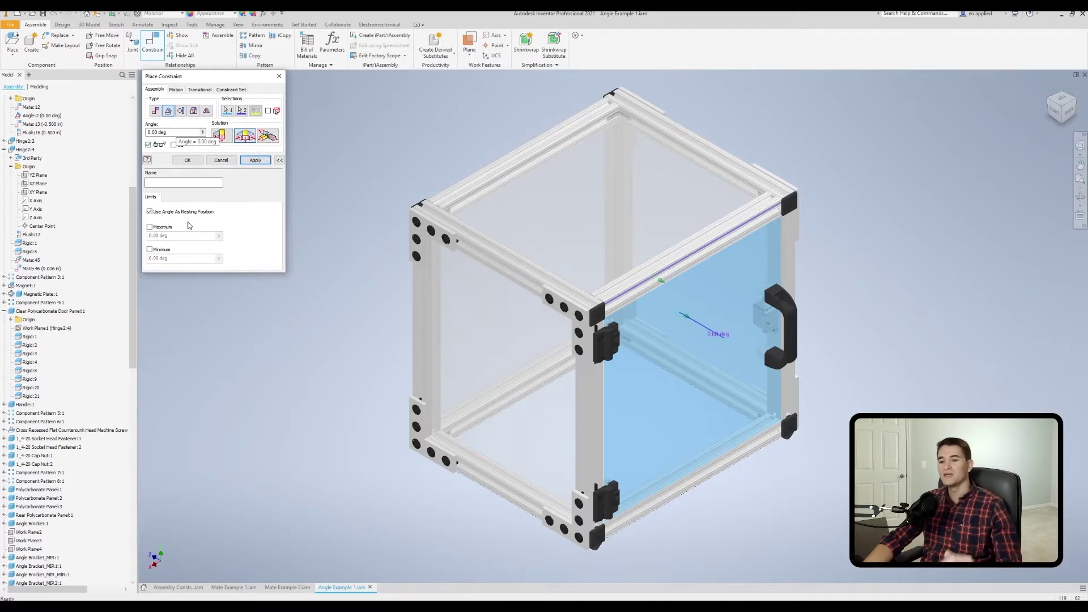
pyautogui.click(150, 227)
pyautogui.write('135')
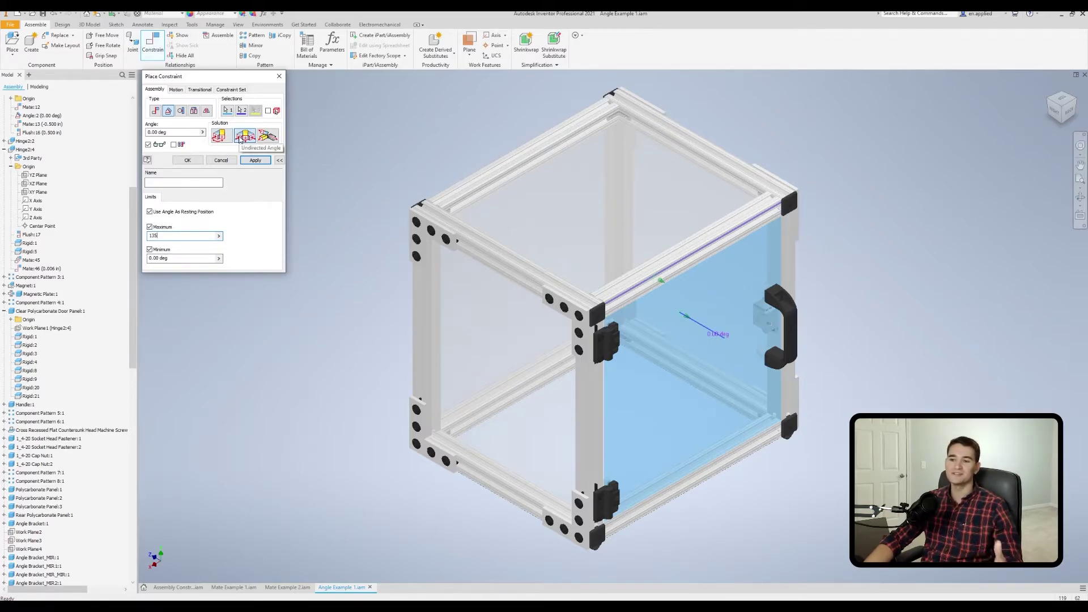
pyautogui.click(187, 160)
# - Swing the door by its handle and panel in both directions to test the undirected angle's limits and resting position
pyautogui.scroll(-2, 831, 352)
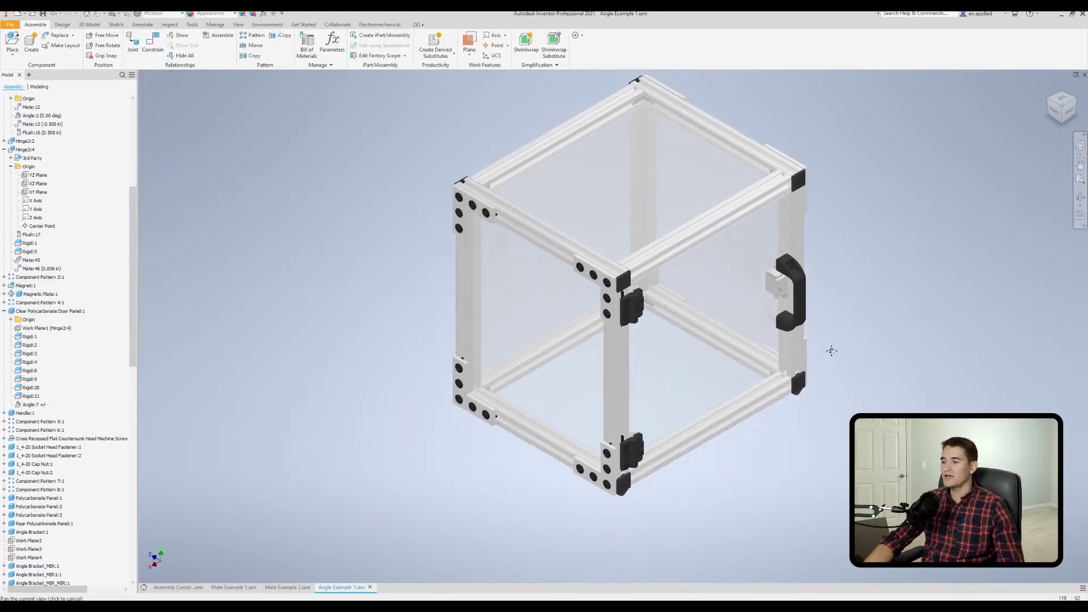
pyautogui.moveTo(799, 297); pyautogui.dragTo(610, 510)
pyautogui.scroll(3, 624, 499)
pyautogui.keyDown('shift'); pyautogui.moveTo(692, 478); pyautogui.dragTo(728, 270, button='middle'); pyautogui.keyUp('shift')
pyautogui.moveTo(728, 269); pyautogui.dragTo(529, 352)
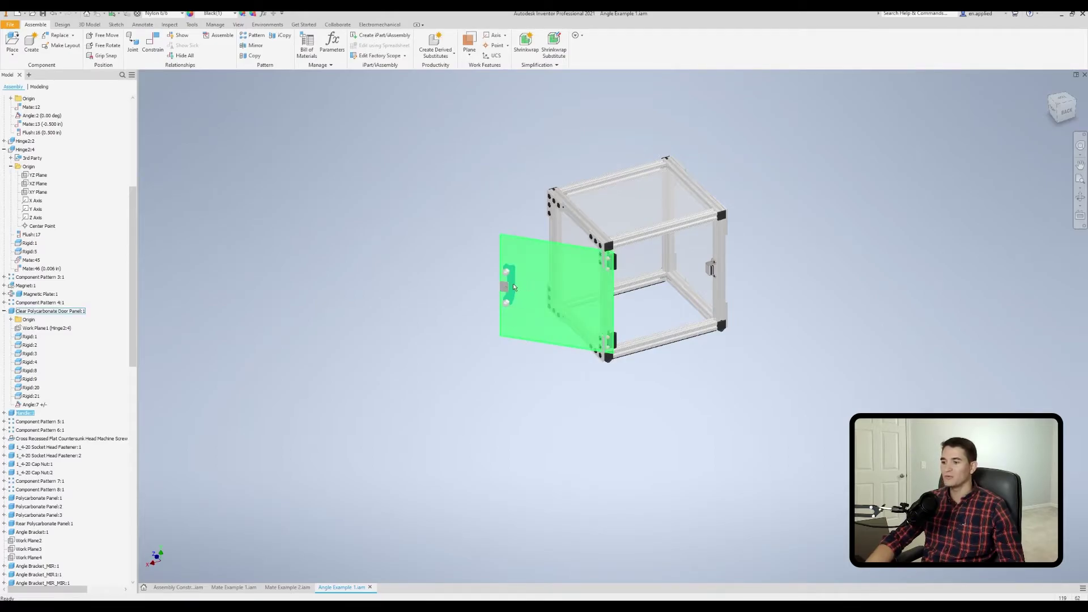
pyautogui.moveTo(514, 287); pyautogui.dragTo(672, 331)
pyautogui.moveTo(709, 278)
pyautogui.mouseDown()
pyautogui.moveTo(717, 318)
pyautogui.moveTo(717, 283)
pyautogui.moveTo(723, 310)
pyautogui.moveTo(709, 278)
pyautogui.moveTo(676, 255)
pyautogui.moveTo(714, 273)
pyautogui.moveTo(723, 311)
pyautogui.moveTo(689, 256)
pyautogui.moveTo(699, 271)
pyautogui.mouseUp()
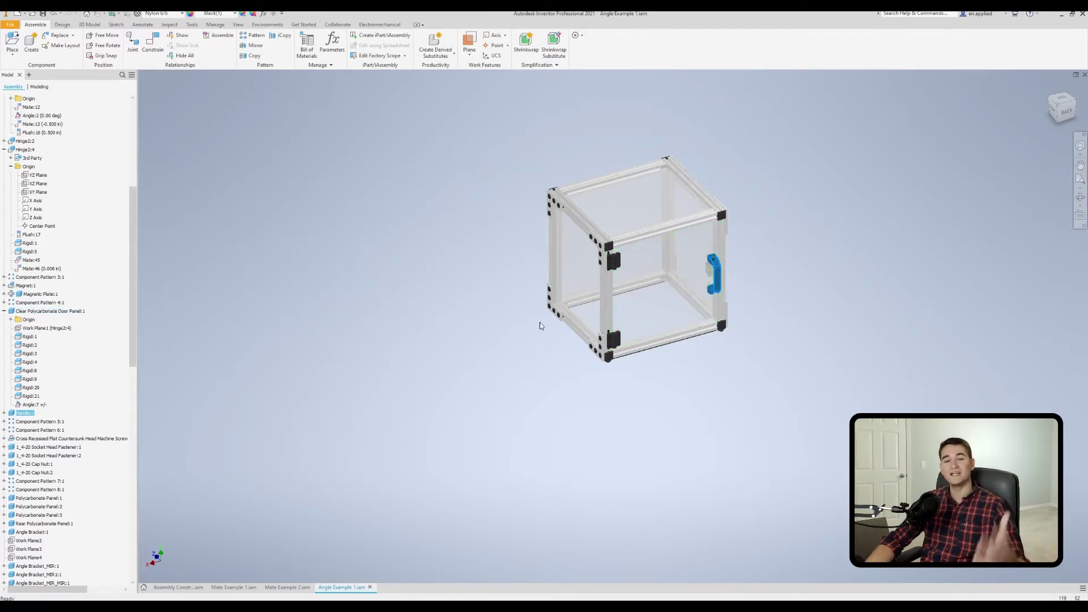
# - Begin an Angle constraint with the Explicit Reference Vector solution, picking the door panel's face and the upper front frame's outer face
pyautogui.press('Home')
pyautogui.press('c')
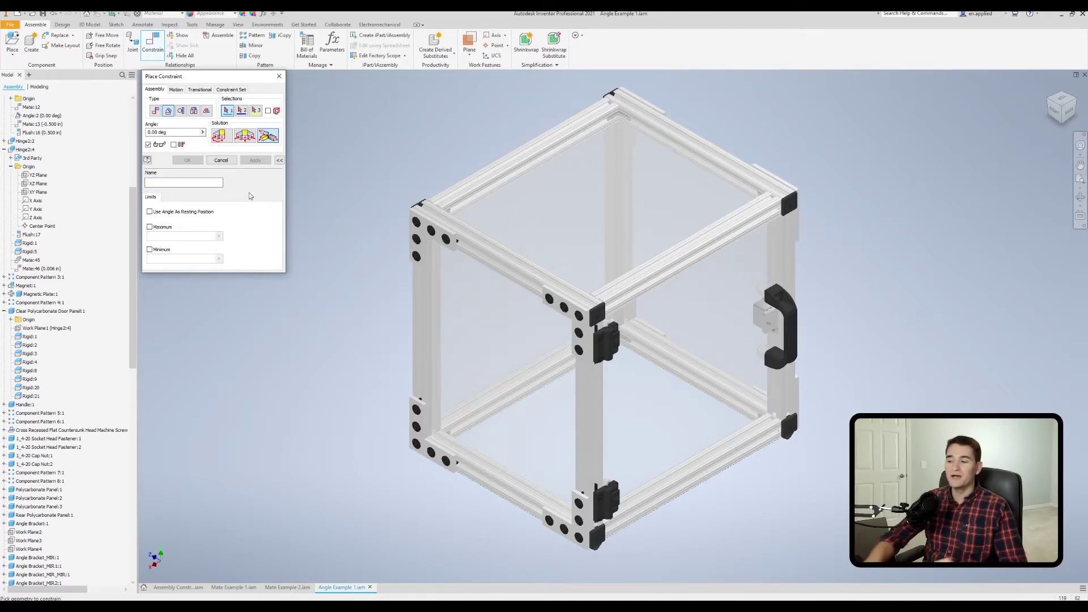
pyautogui.click(657, 313)
pyautogui.scroll(5, 658, 307)
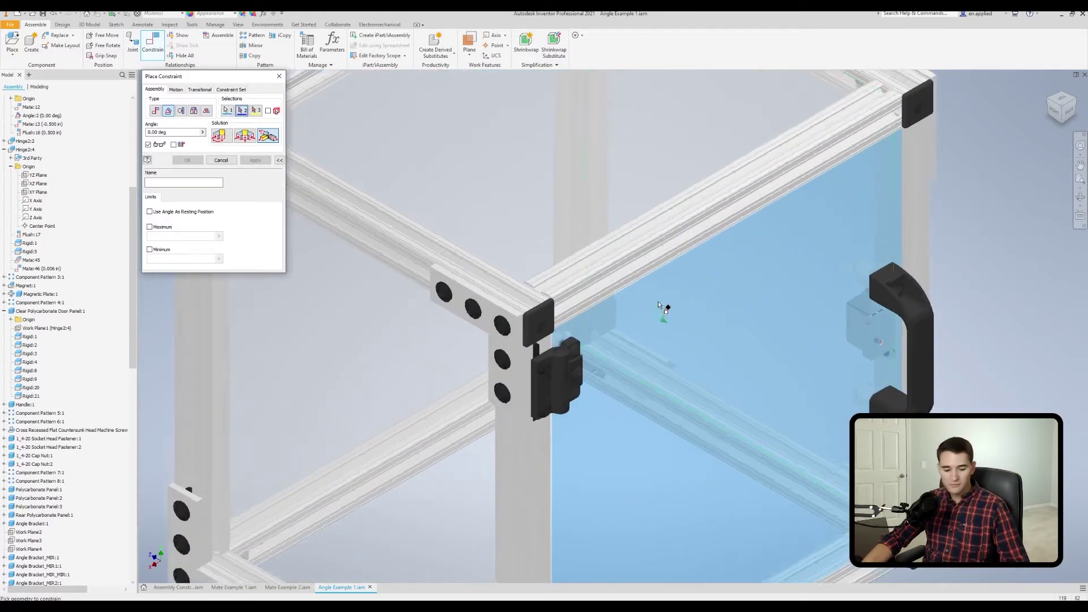
pyautogui.scroll(3, 624, 250)
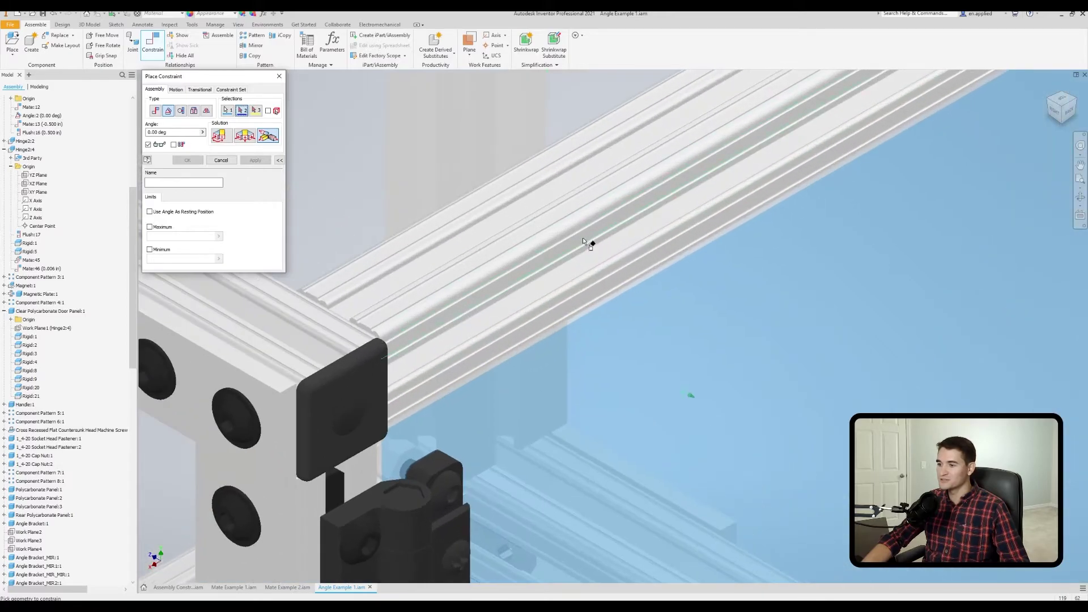
pyautogui.scroll(2, 652, 220)
pyautogui.click(615, 214)
pyautogui.scroll(-6, 629, 233)
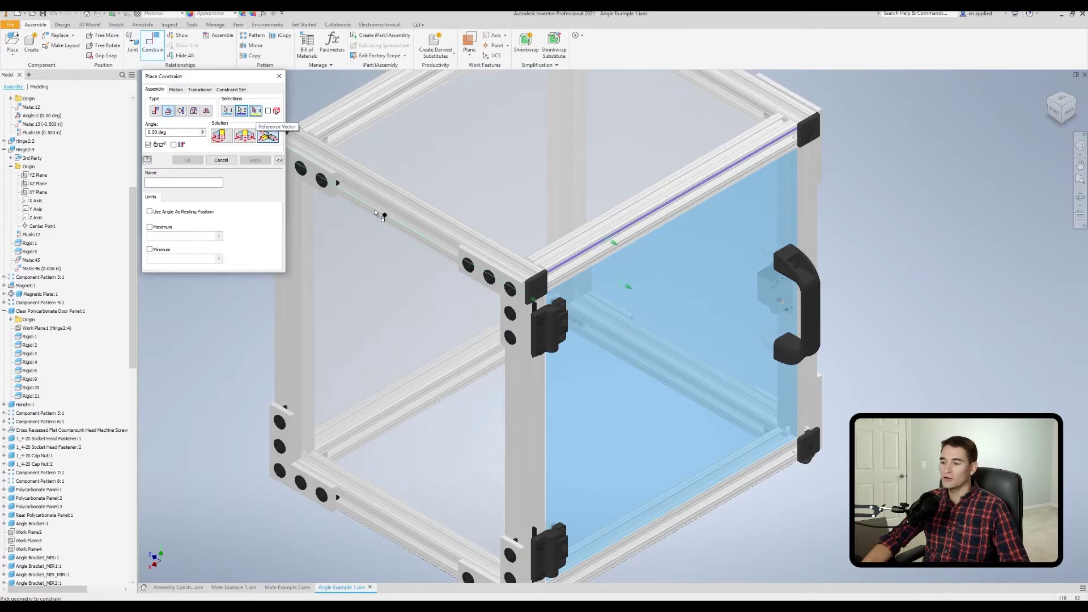
# - Pick the hinge-side vertical frame post, just above the upper hinge, as the constraint's reference vector
pyautogui.scroll(5, 564, 303)
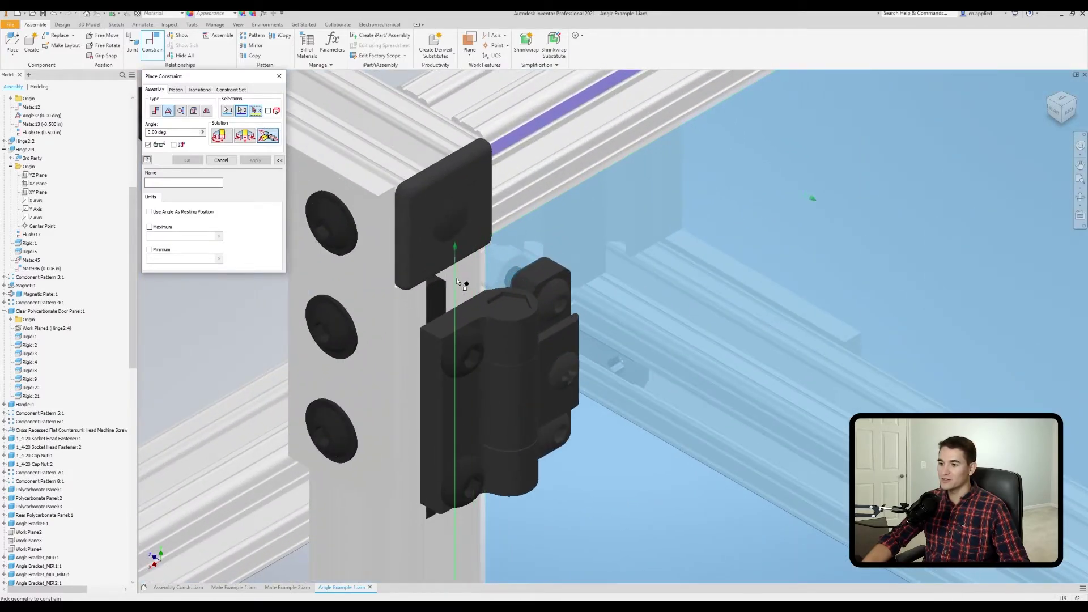
pyautogui.scroll(2, 461, 278)
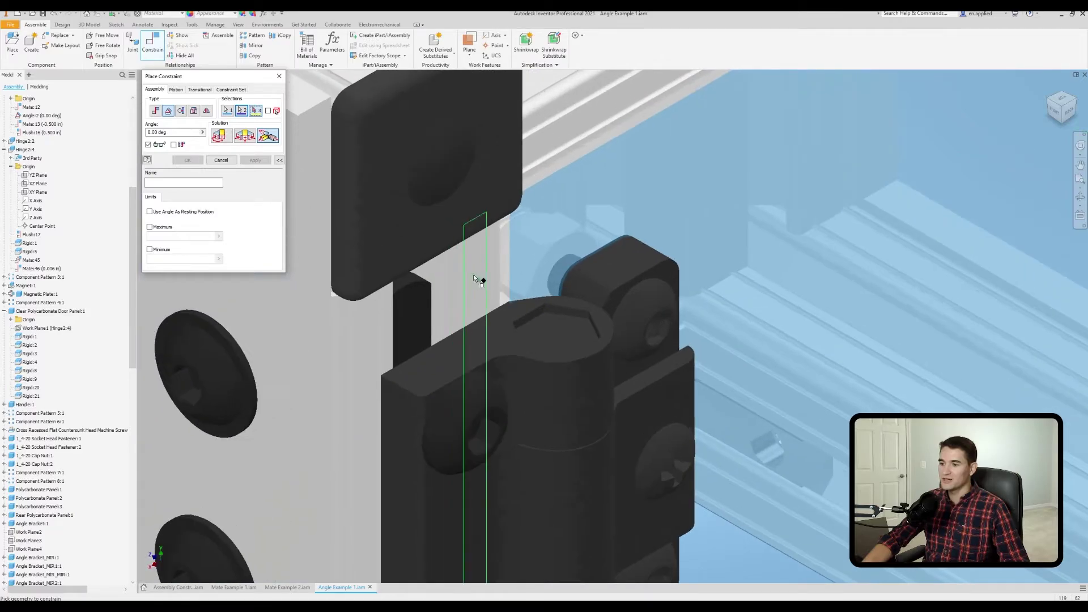
pyautogui.click(464, 277)
pyautogui.scroll(-6, 471, 282)
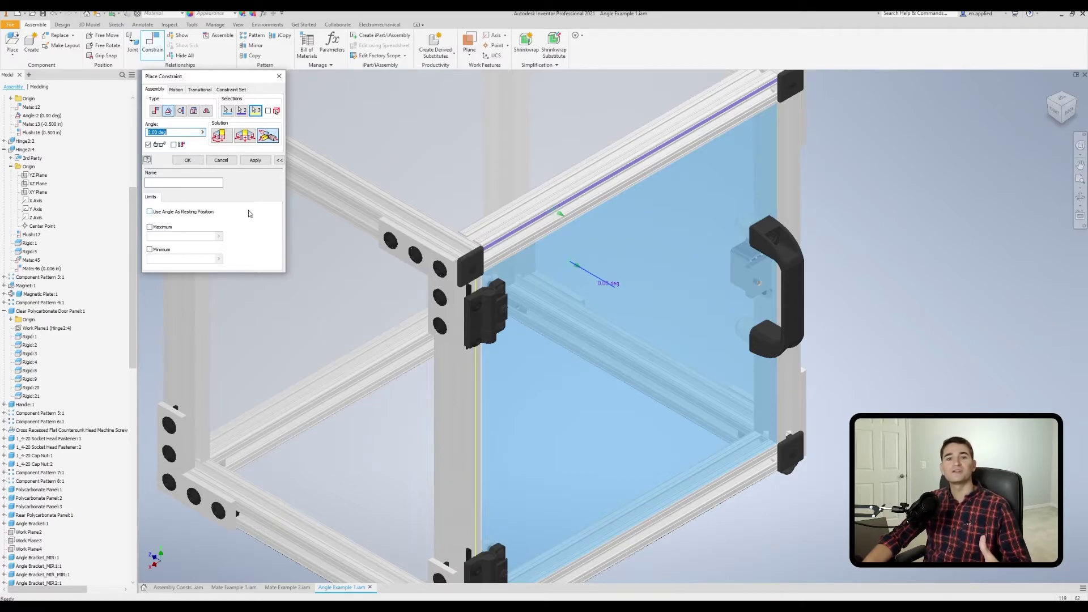
# - Preview the door at angles of 135 and -10 degrees about the reference vector
pyautogui.scroll(-3, 295, 224)
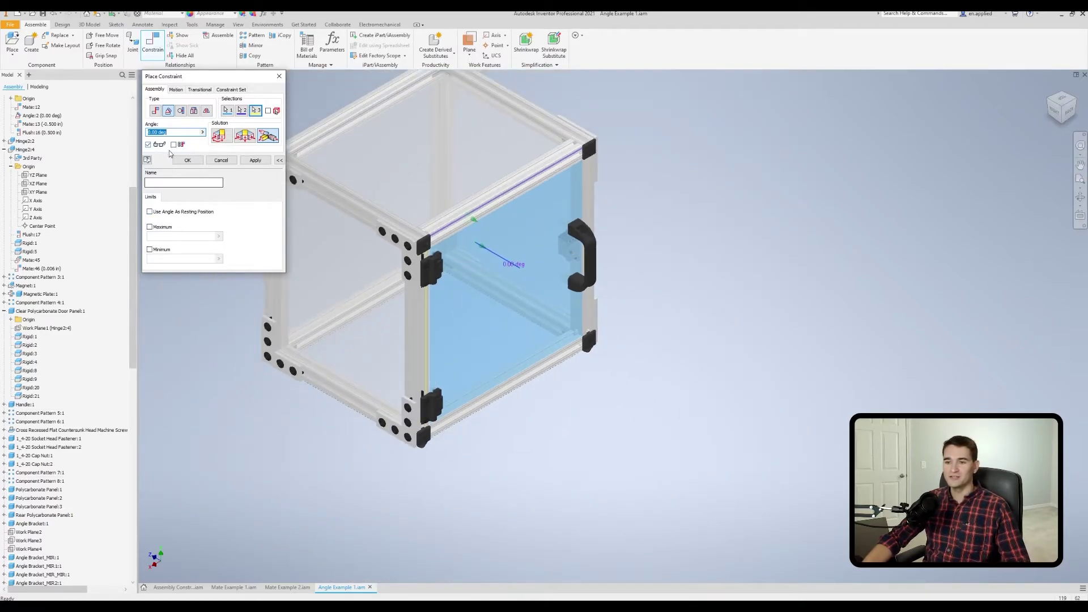
pyautogui.write('135')
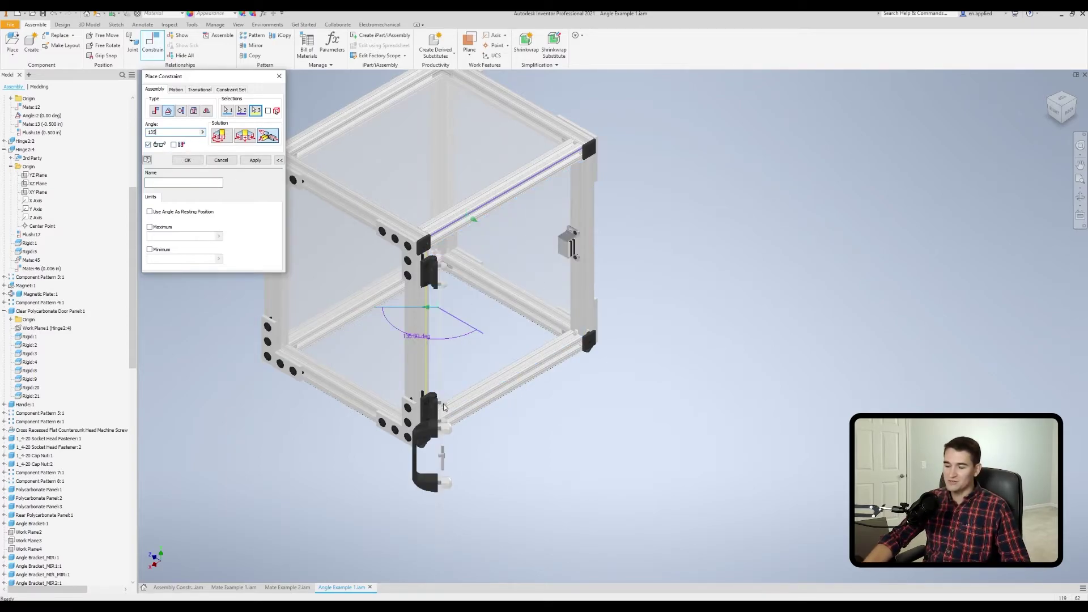
pyautogui.moveTo(174, 132); pyautogui.dragTo(142, 131)
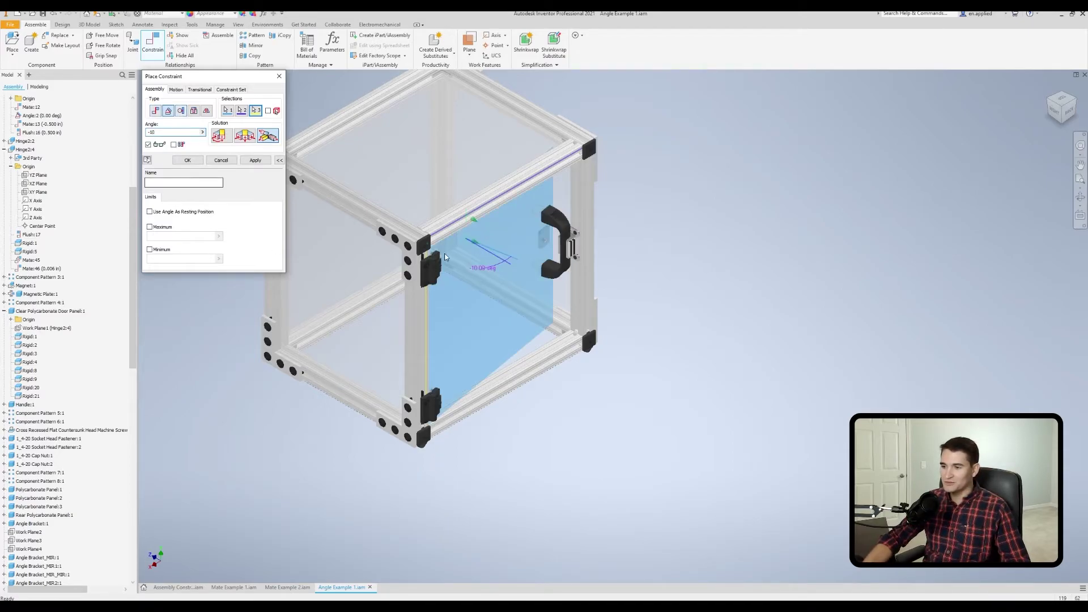
# - Apply the reference-vector angle with 0 degrees as resting position, a 135-degree maximum and a 0-degree minimum limit
pyautogui.moveTo(167, 133); pyautogui.dragTo(136, 136)
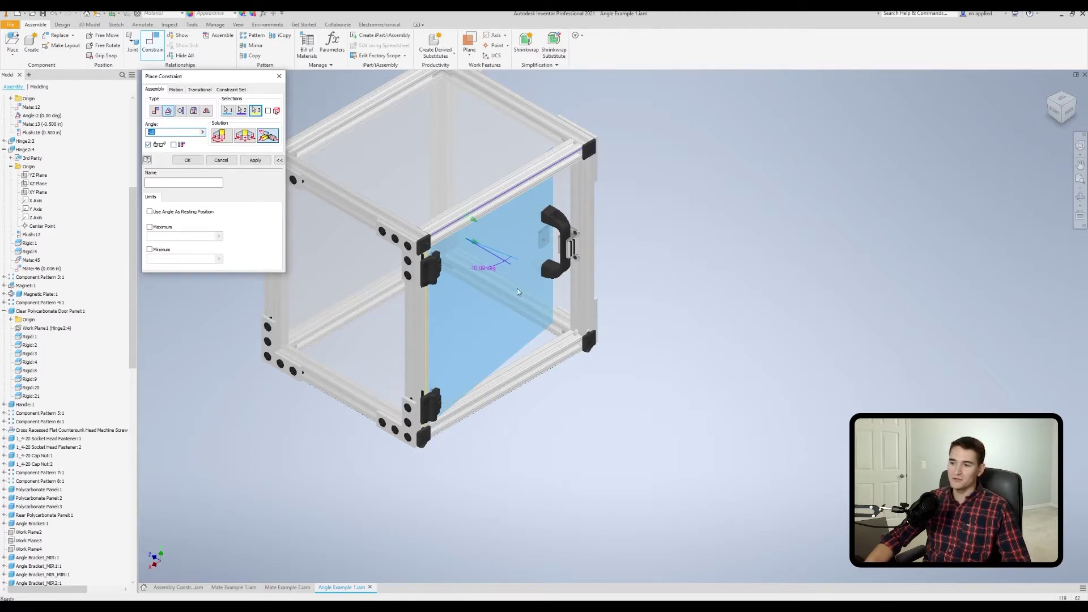
pyautogui.write('1')
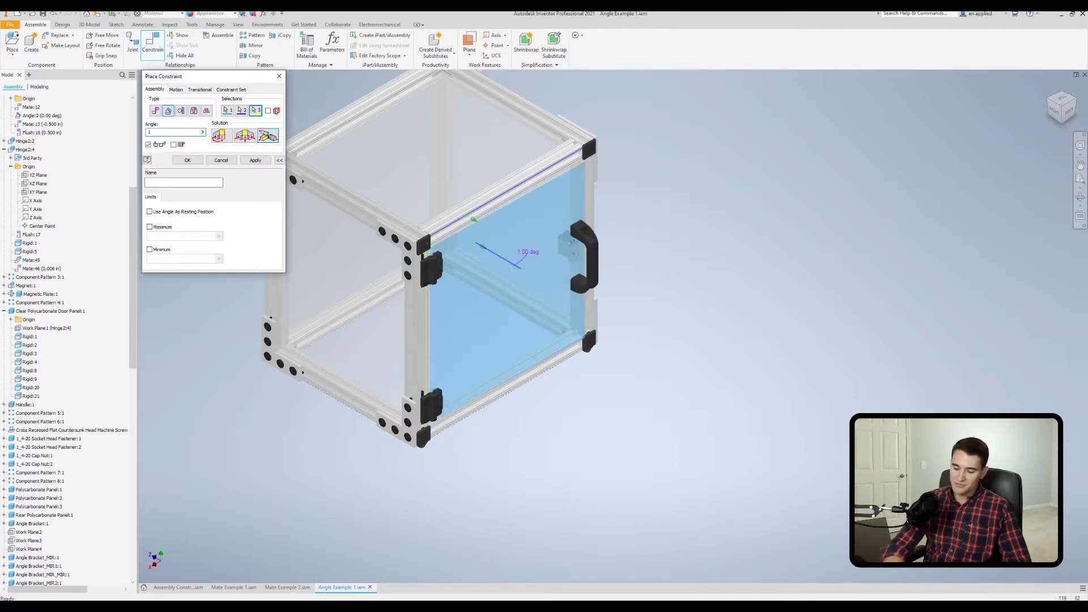
pyautogui.write('0')
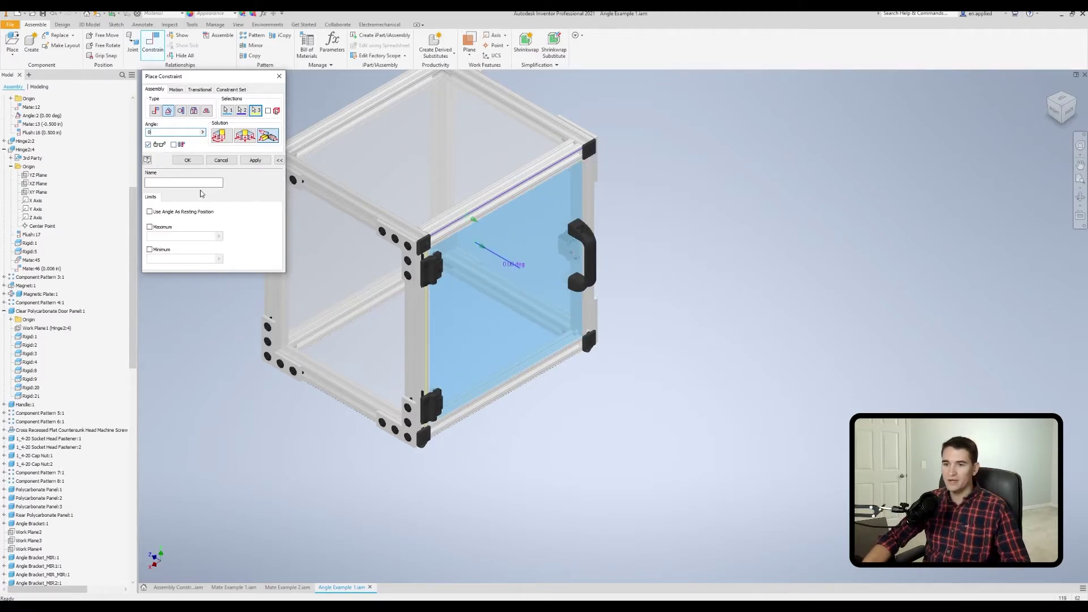
pyautogui.click(150, 212)
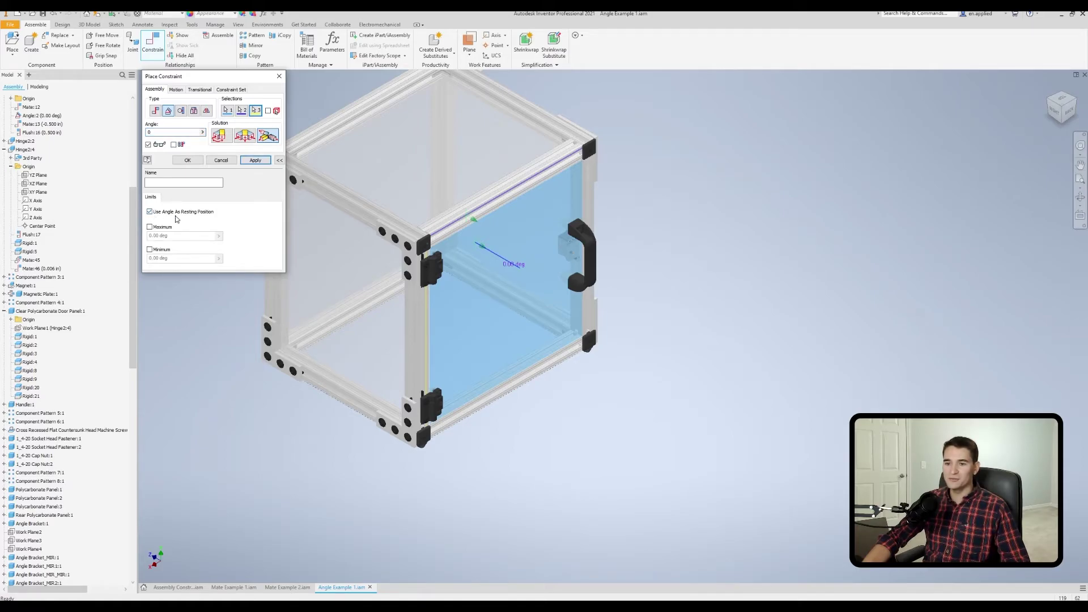
pyautogui.click(149, 227)
pyautogui.tripleClick(170, 236)
pyautogui.write('135')
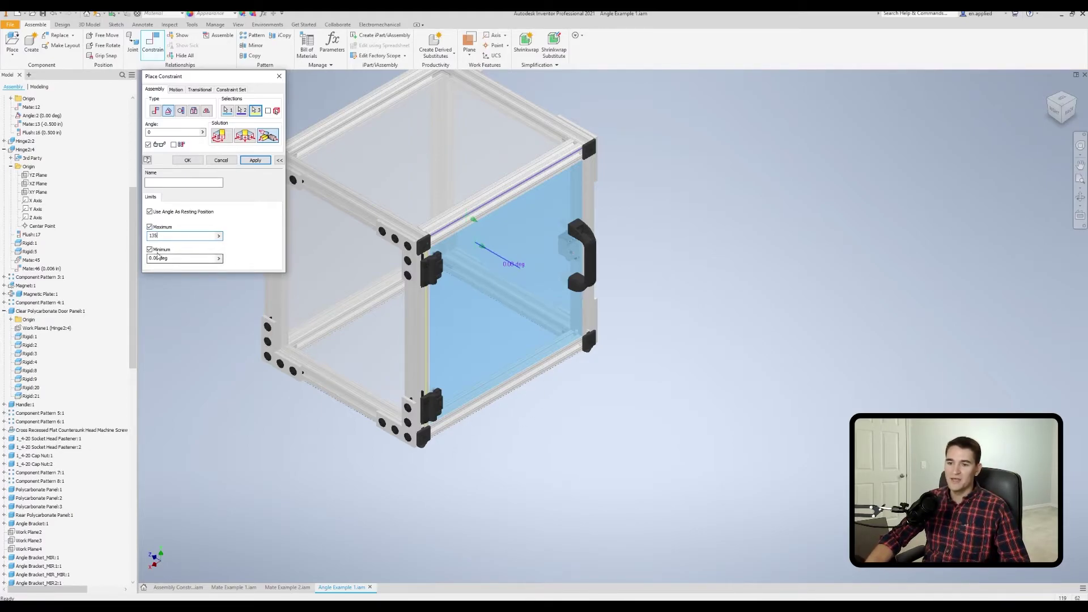
pyautogui.click(188, 160)
# - Swing the door by its handle in both directions to test the reference-vector angle's limits
pyautogui.moveTo(242, 309); pyautogui.dragTo(420, 304, button='middle')
pyautogui.scroll(-2, 425, 309)
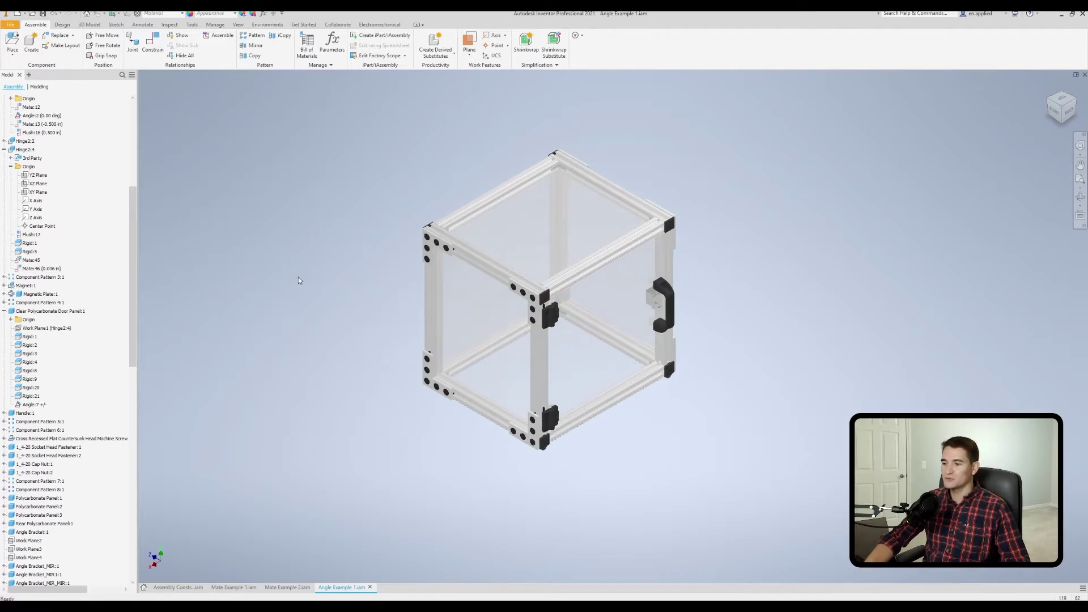
pyautogui.moveTo(299, 280); pyautogui.dragTo(357, 289, button='middle')
pyautogui.click(734, 321)
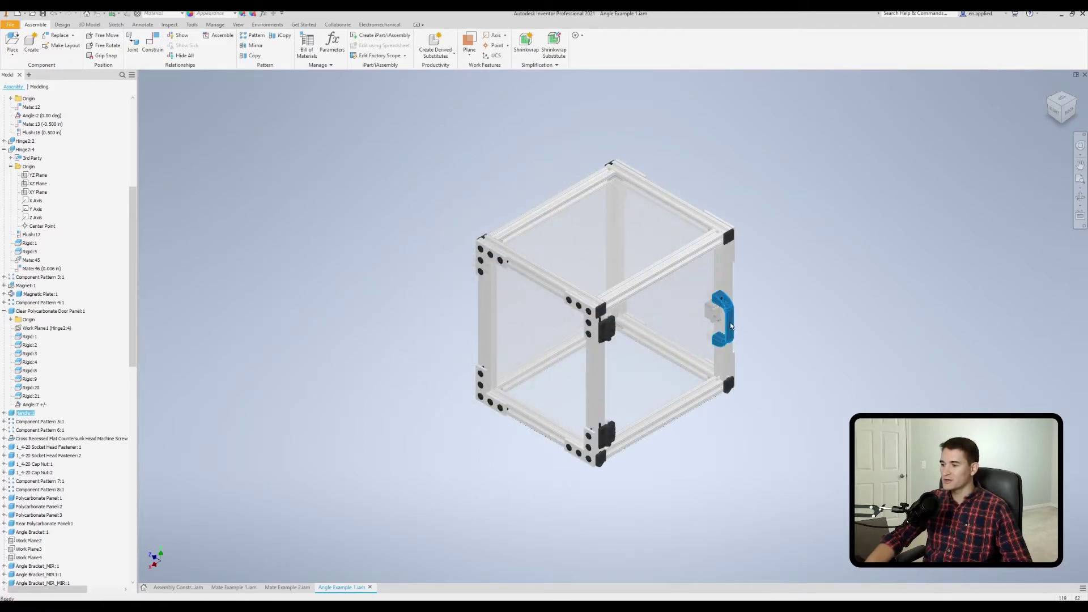
pyautogui.keyDown('shift'); pyautogui.moveTo(787, 371); pyautogui.dragTo(731, 365, button='middle'); pyautogui.keyUp('shift')
pyautogui.moveTo(721, 328); pyautogui.dragTo(457, 369)
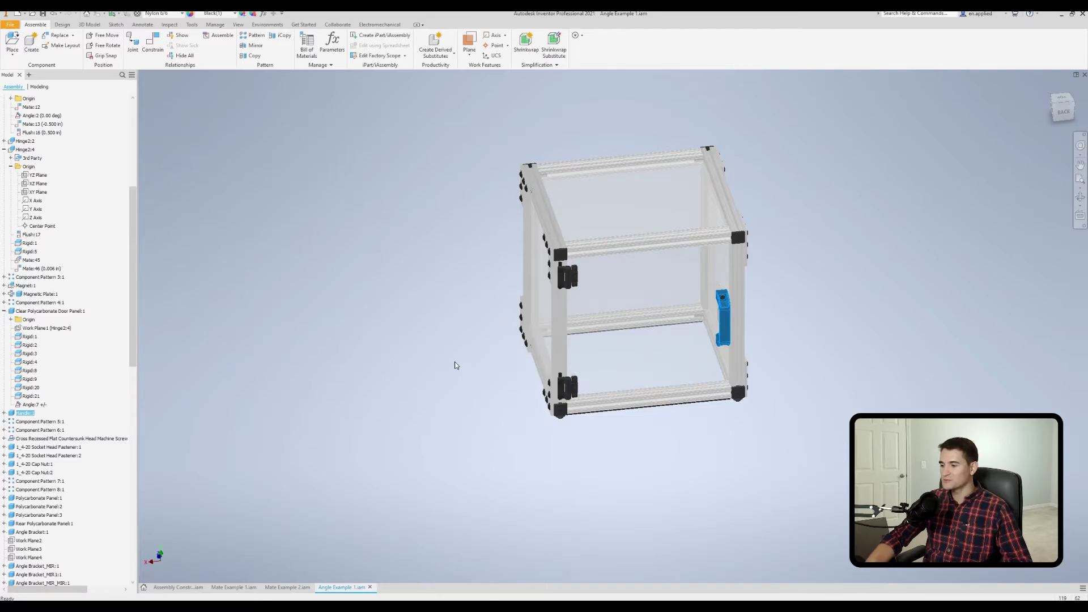
pyautogui.moveTo(723, 317); pyautogui.dragTo(457, 369)
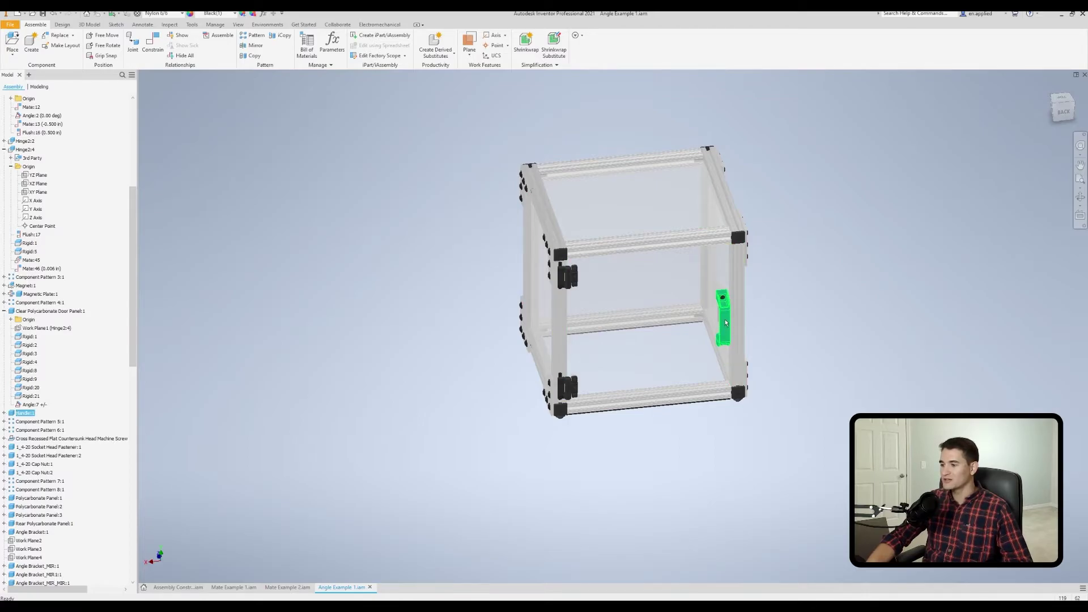
pyautogui.moveTo(726, 324)
pyautogui.mouseDown()
pyautogui.moveTo(718, 371)
pyautogui.moveTo(720, 312)
pyautogui.mouseUp()
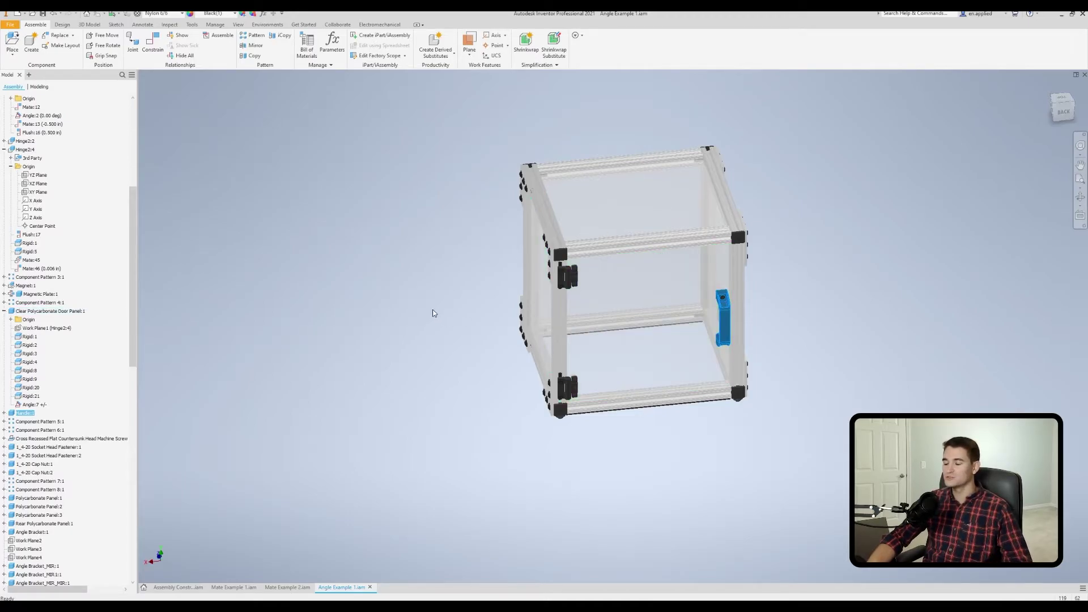
# - Start another Explicit Reference Vector angle constraint, picking the door panel's face, the upper front frame's outer face and the hinge-side vertical post
pyautogui.keyDown('shift'); pyautogui.moveTo(545, 294); pyautogui.dragTo(716, 324, button='middle'); pyautogui.keyUp('shift')
pyautogui.scroll(5, 716, 325)
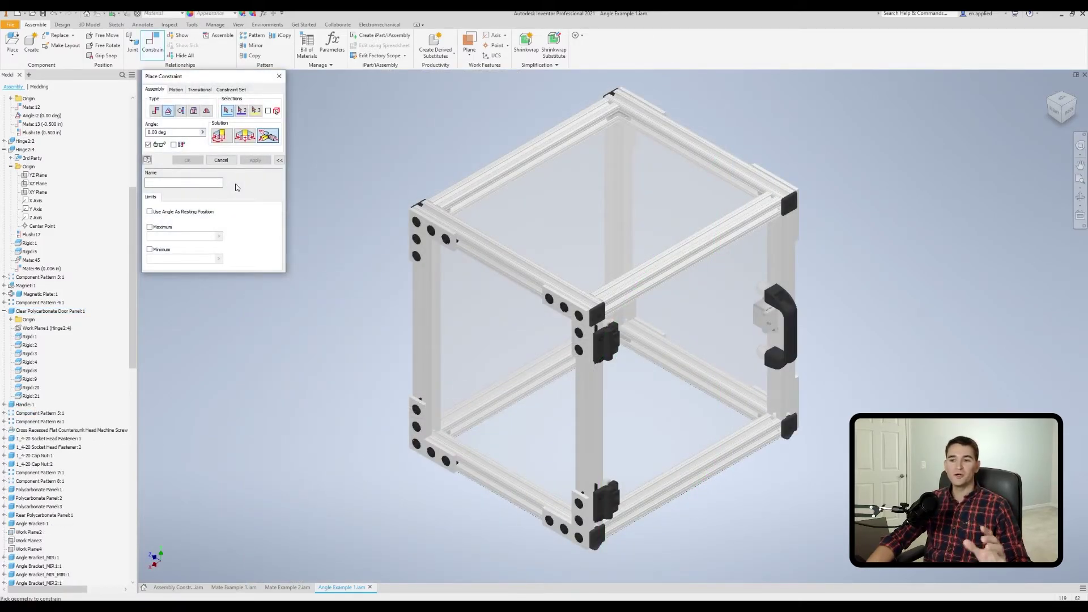
pyautogui.scroll(5, 631, 303)
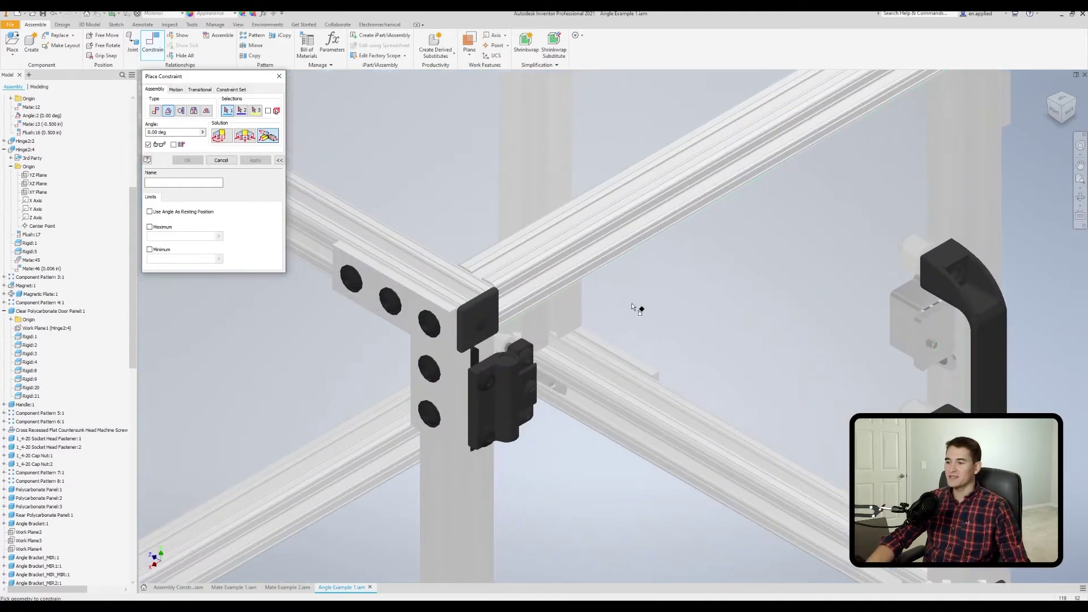
pyautogui.click(590, 291)
pyautogui.scroll(5, 583, 248)
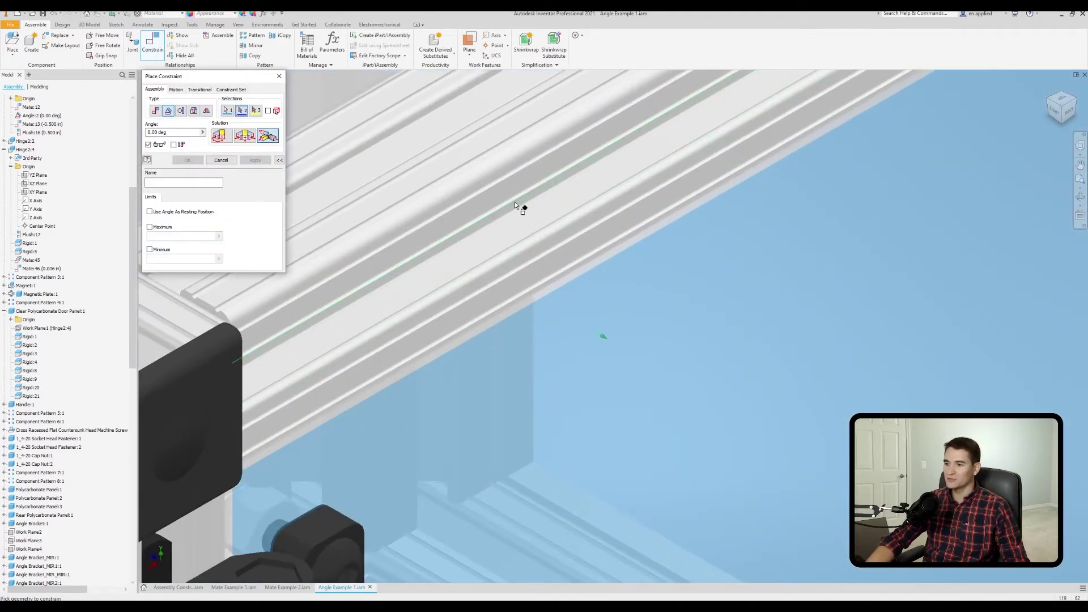
pyautogui.click(510, 189)
pyautogui.scroll(-5, 511, 193)
pyautogui.scroll(6, 499, 307)
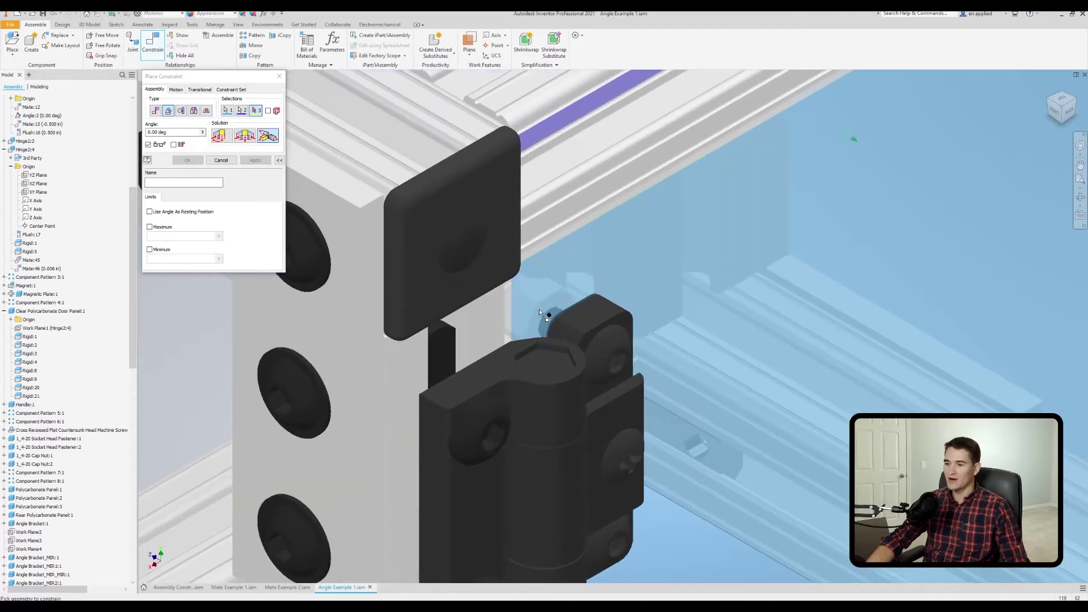
pyautogui.click(478, 309)
pyautogui.scroll(-5, 479, 309)
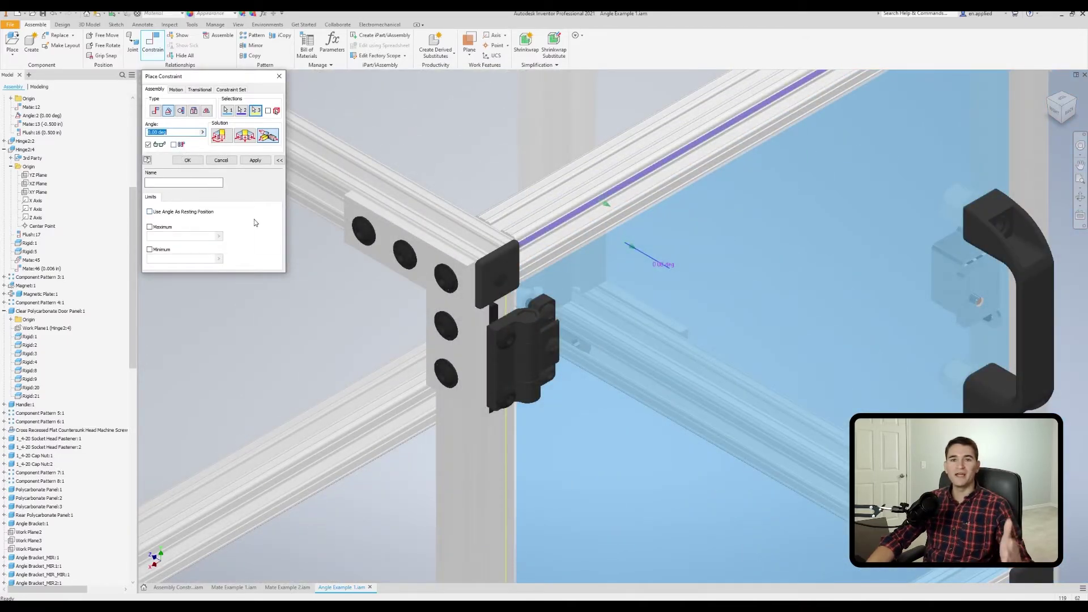
# - Preview the door swung inward at -80 degrees and set the constraint angle back to 0
pyautogui.scroll(-3, 506, 251)
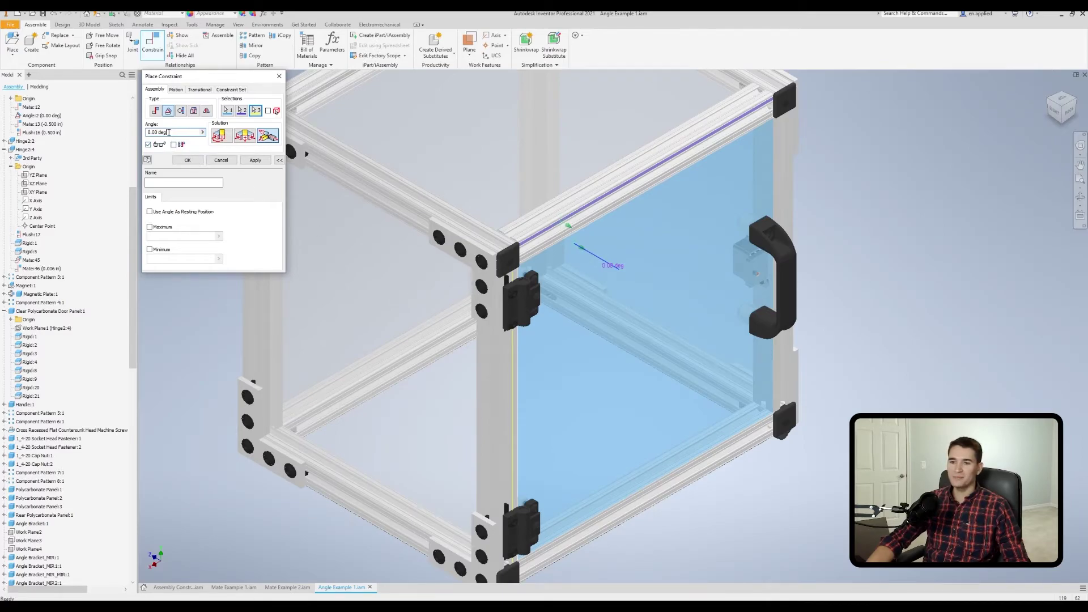
pyautogui.write('-80')
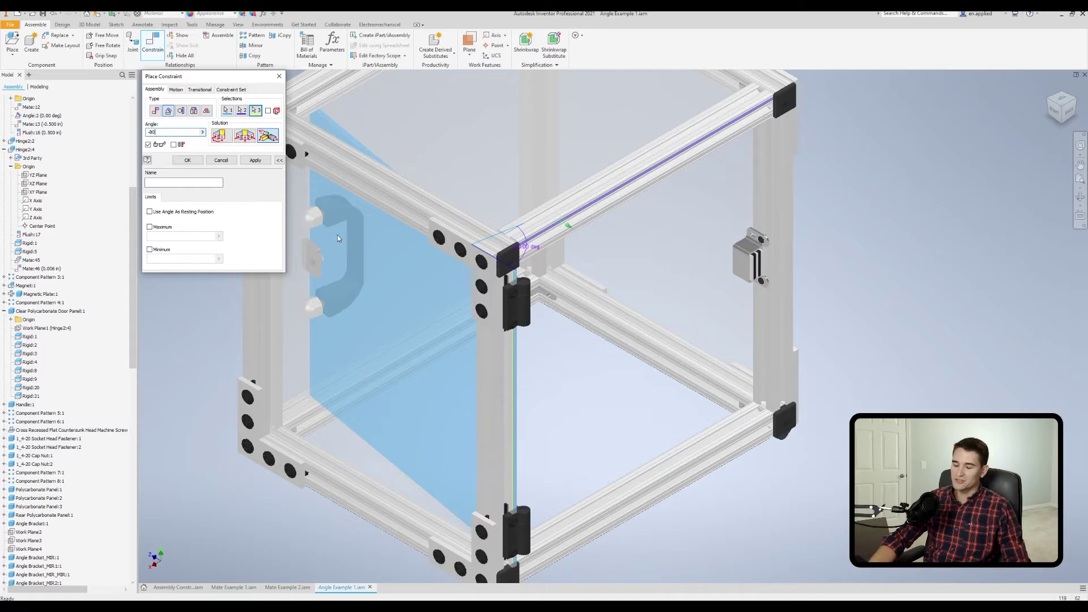
pyautogui.doubleClick(178, 132)
pyautogui.write('0')
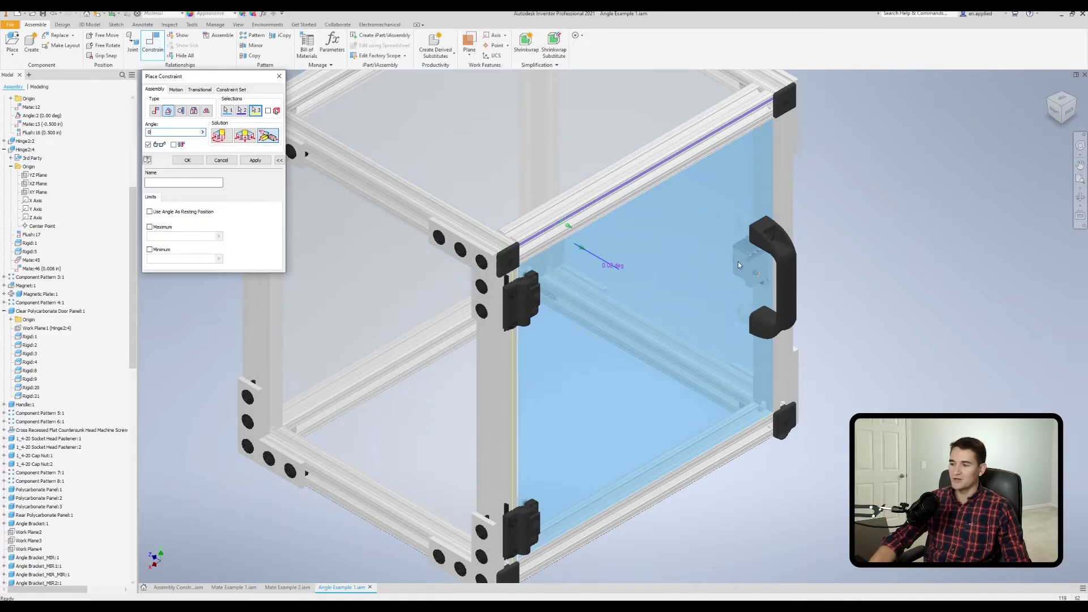
# - Use the angle as resting position and enable both limits, with a maximum of 0 and a minimum of -80 degrees
pyautogui.click(150, 212)
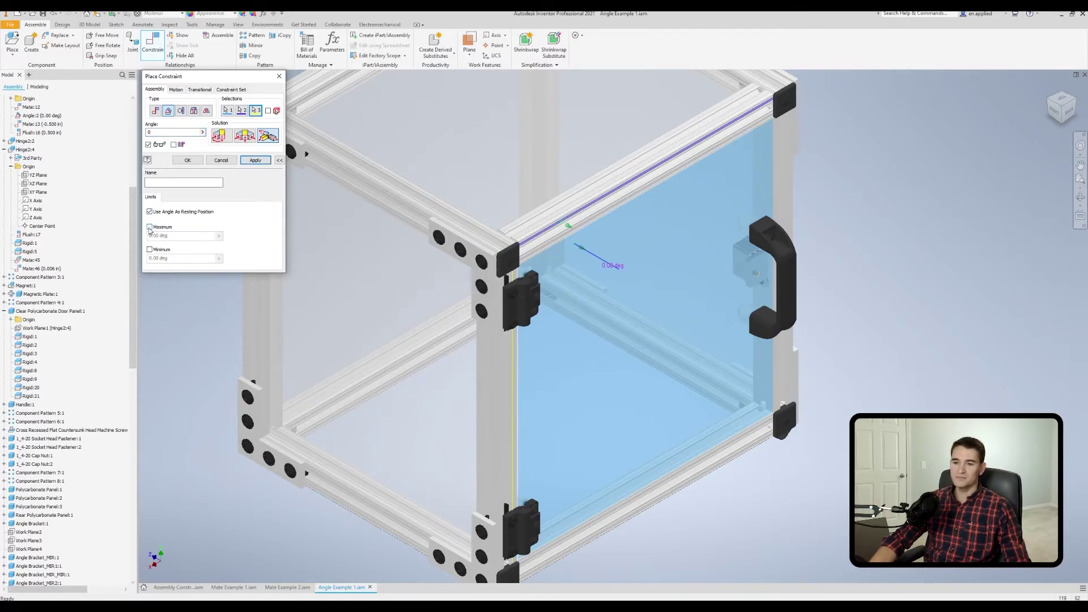
pyautogui.click(150, 228)
pyautogui.click(149, 250)
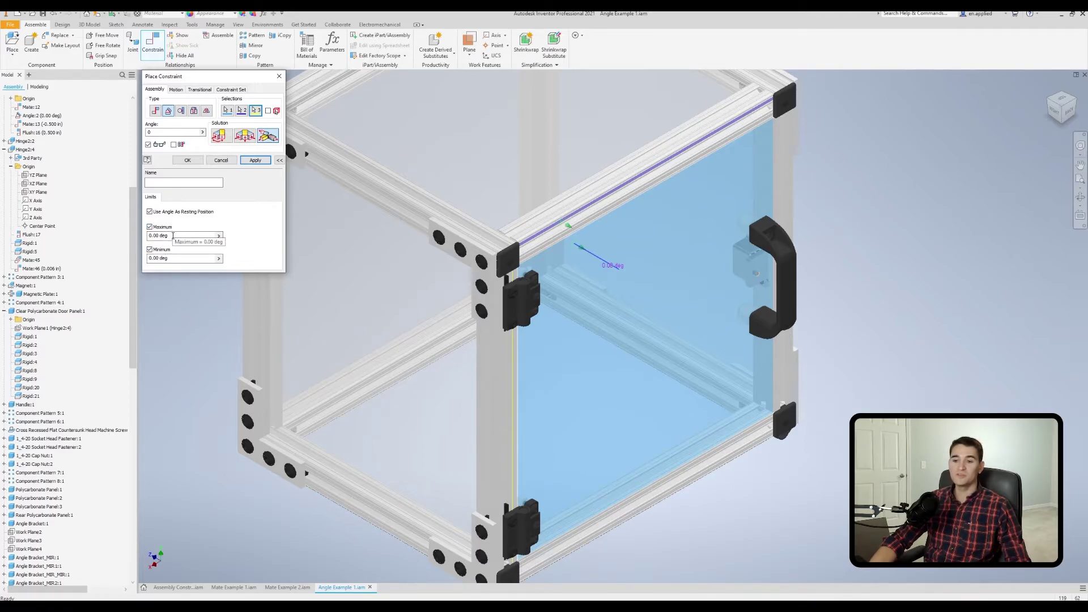
pyautogui.press('Tab')
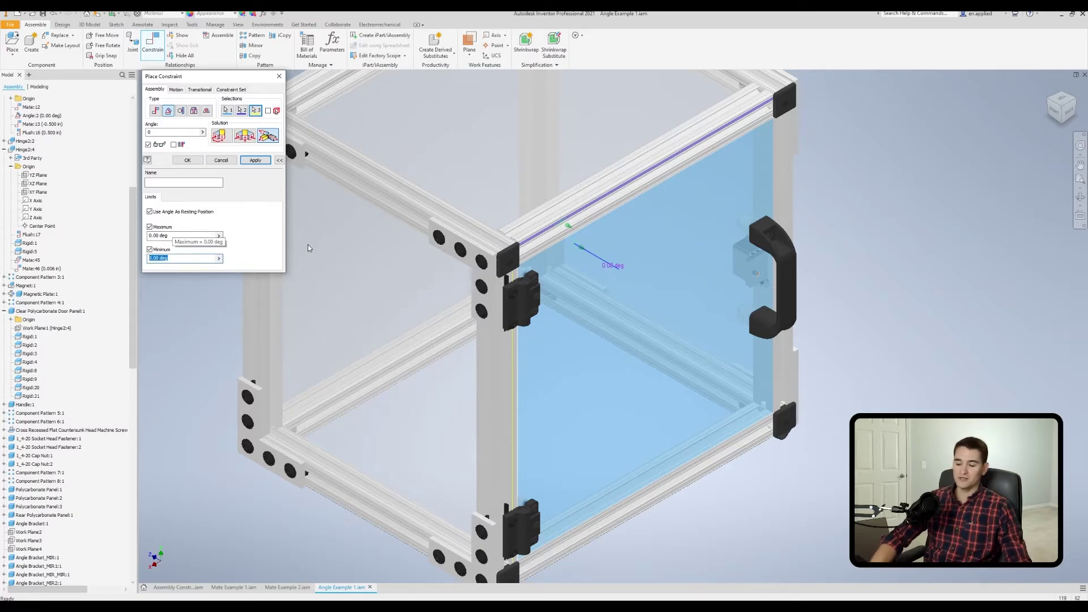
pyautogui.write('-80')
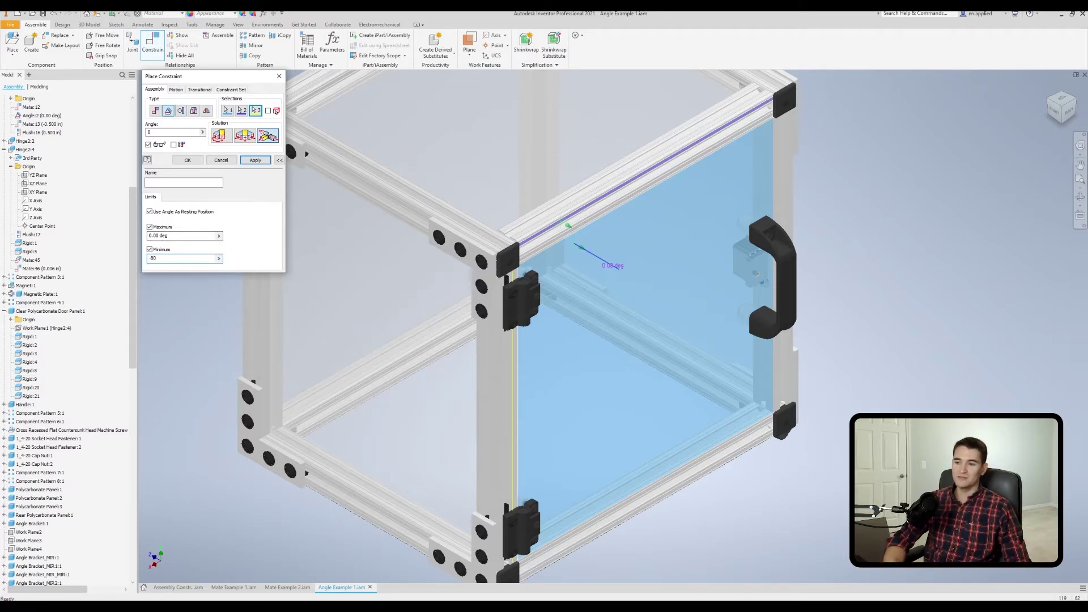
# - Try reversing the angle limits, with a maximum of -80 and a minimum of 0 degrees
pyautogui.hotkey('shift', 'Tab')
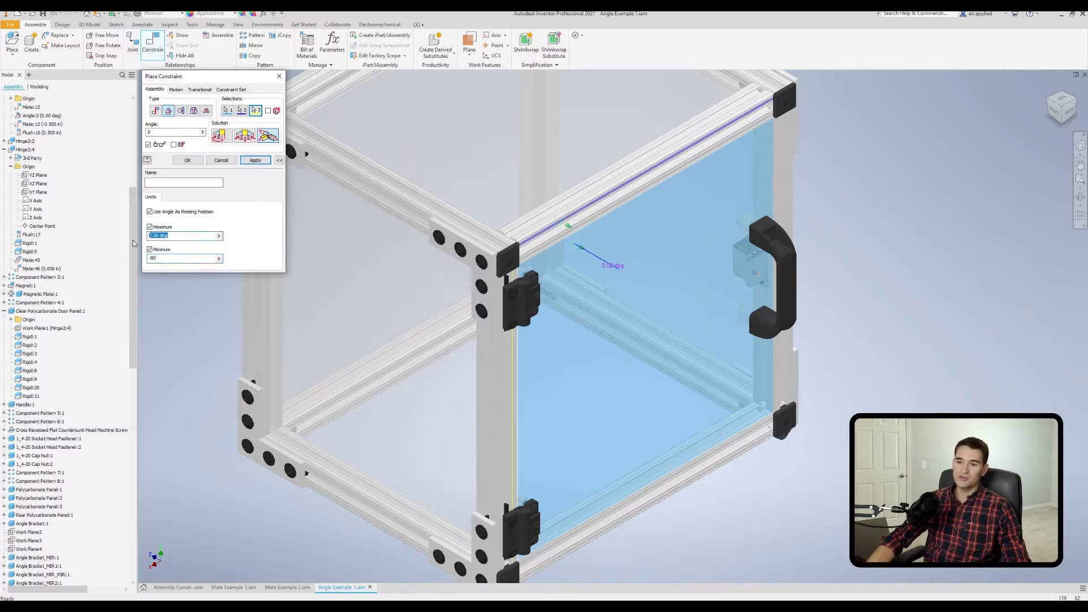
pyautogui.write('-80')
pyautogui.doubleClick(184, 259)
pyautogui.write('0')
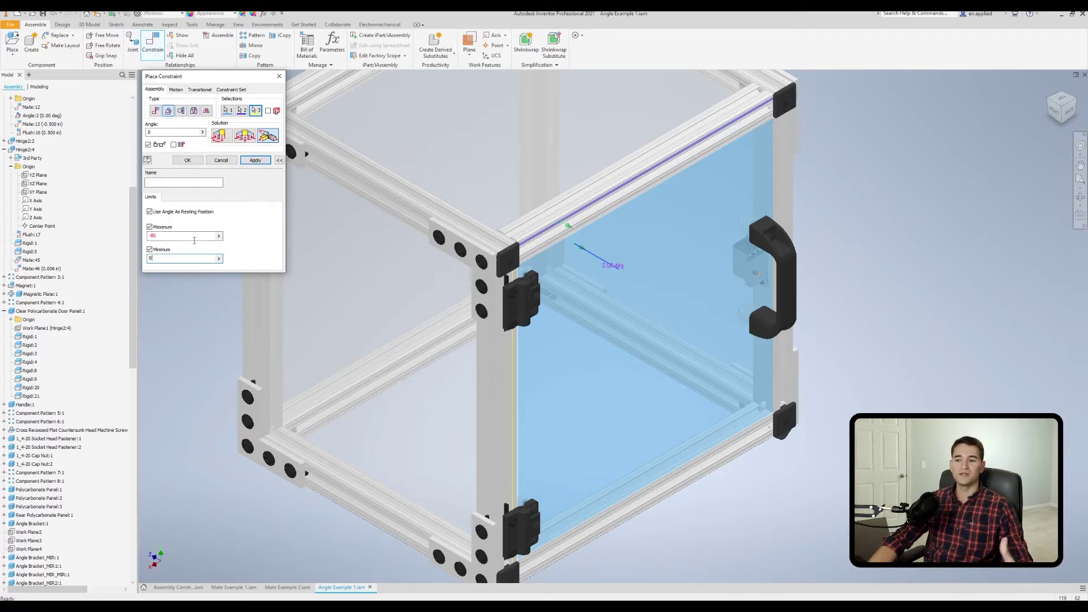
# - Apply the angle constraint with a maximum of 0 and a minimum of -80 degrees, and swing the door by its handle to test it
pyautogui.tripleClick(160, 235)
pyautogui.write('0')
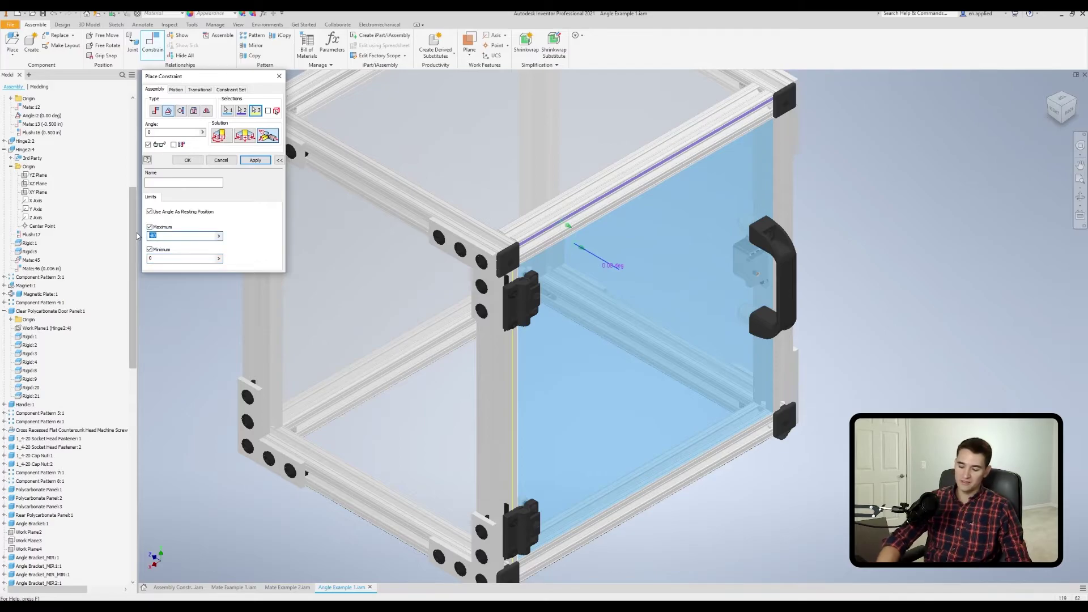
pyautogui.press('Tab')
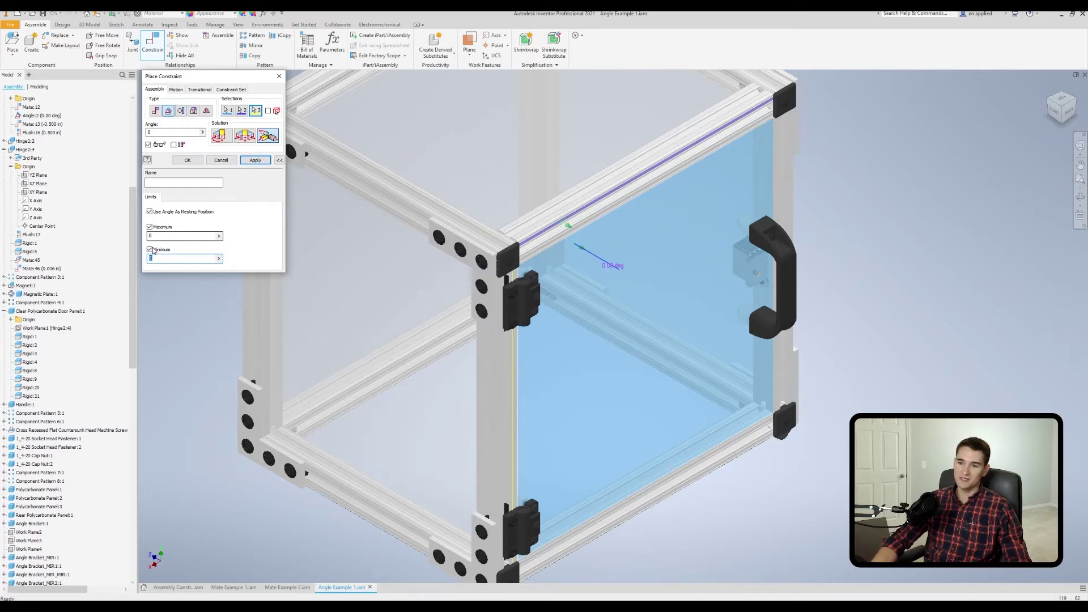
pyautogui.write('-80')
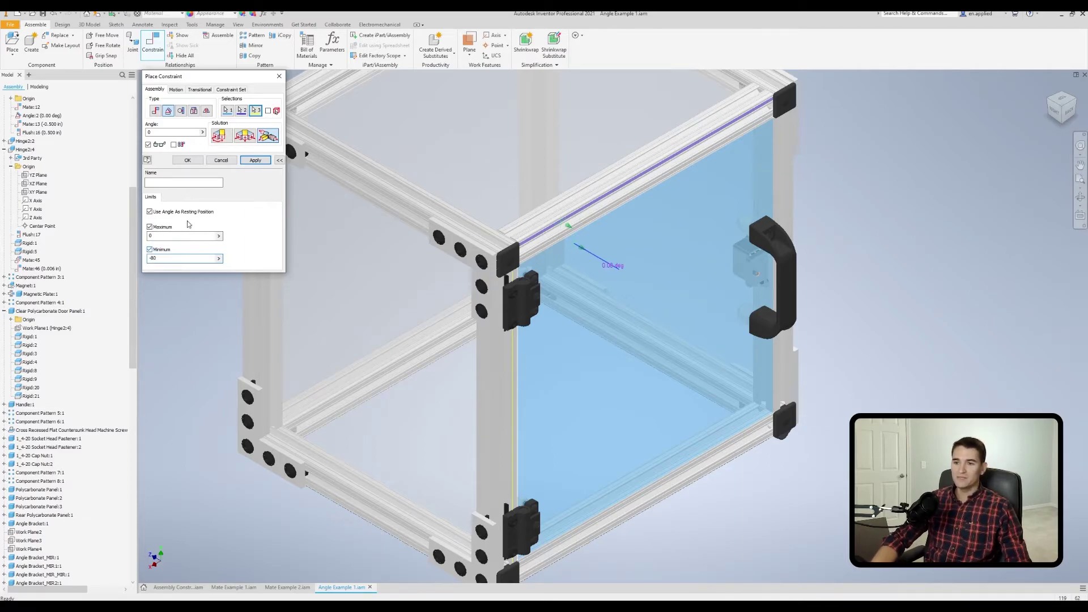
pyautogui.click(188, 160)
pyautogui.moveTo(783, 267); pyautogui.dragTo(836, 296)
pyautogui.moveTo(773, 272); pyautogui.dragTo(340, 260)
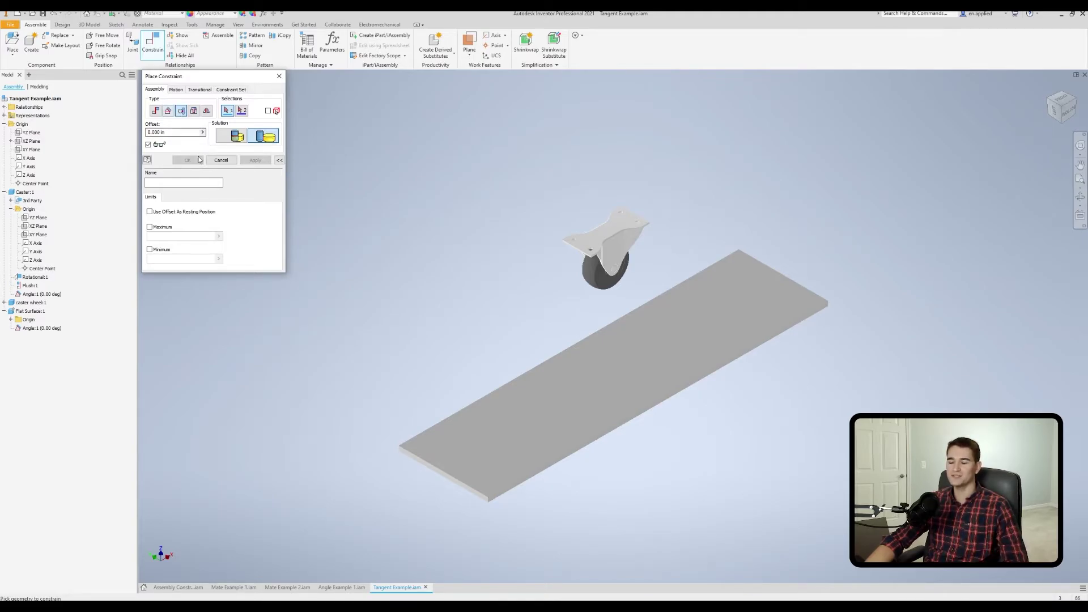
# - In the Tangent Example assembly, define an Outside tangent constraint between the caster wheel's outer surface and the flat plate's top face
pyautogui.scroll(5, 563, 295)
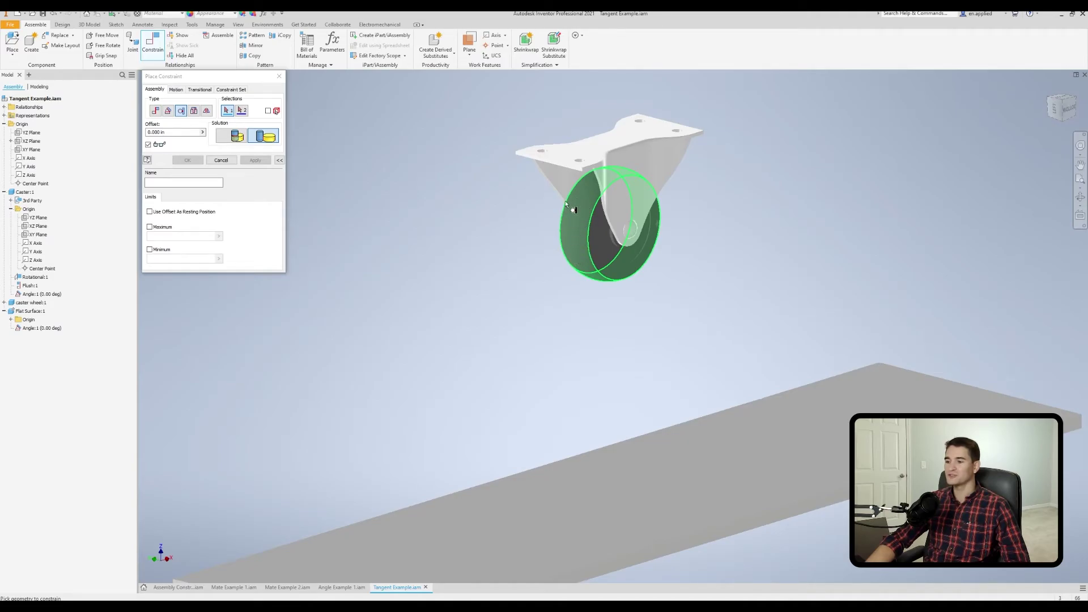
pyautogui.moveTo(797, 417); pyautogui.dragTo(763, 300, button='middle')
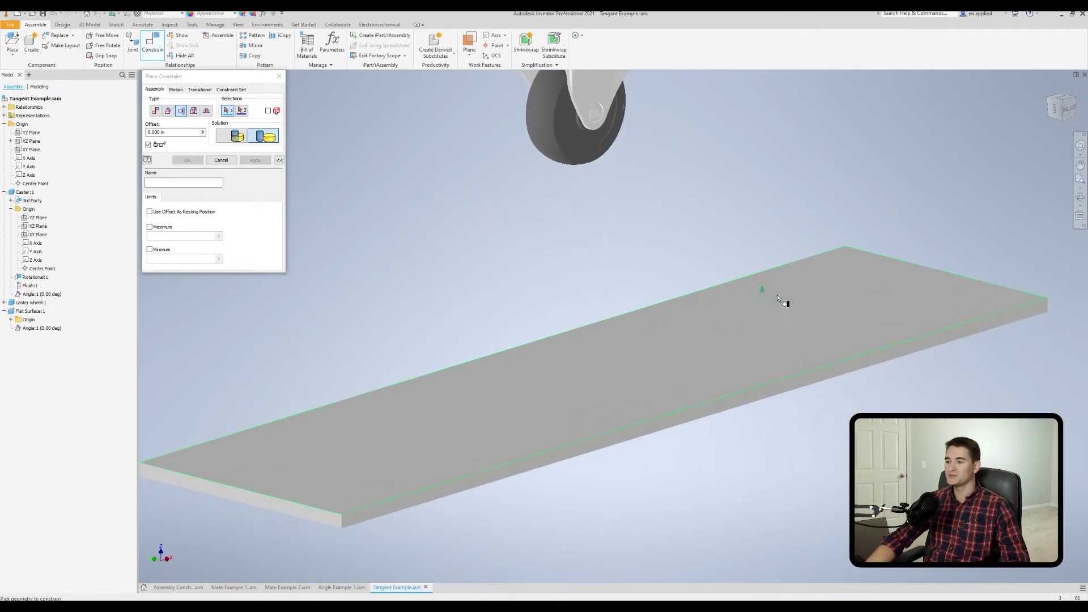
pyautogui.moveTo(491, 284); pyautogui.dragTo(472, 298, button='middle')
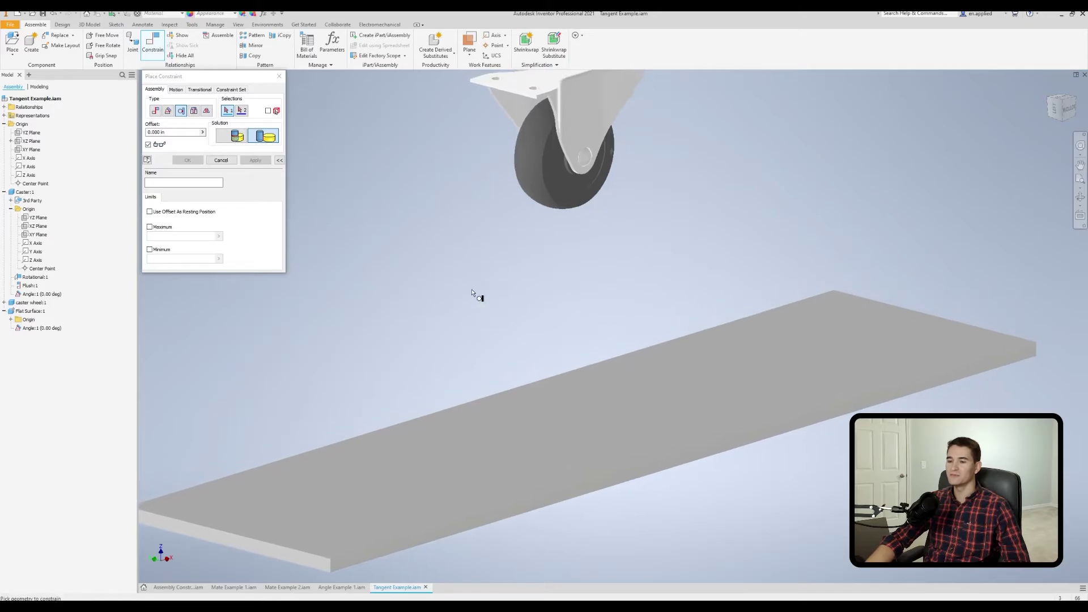
pyautogui.click(529, 171)
pyautogui.scroll(2, 556, 289)
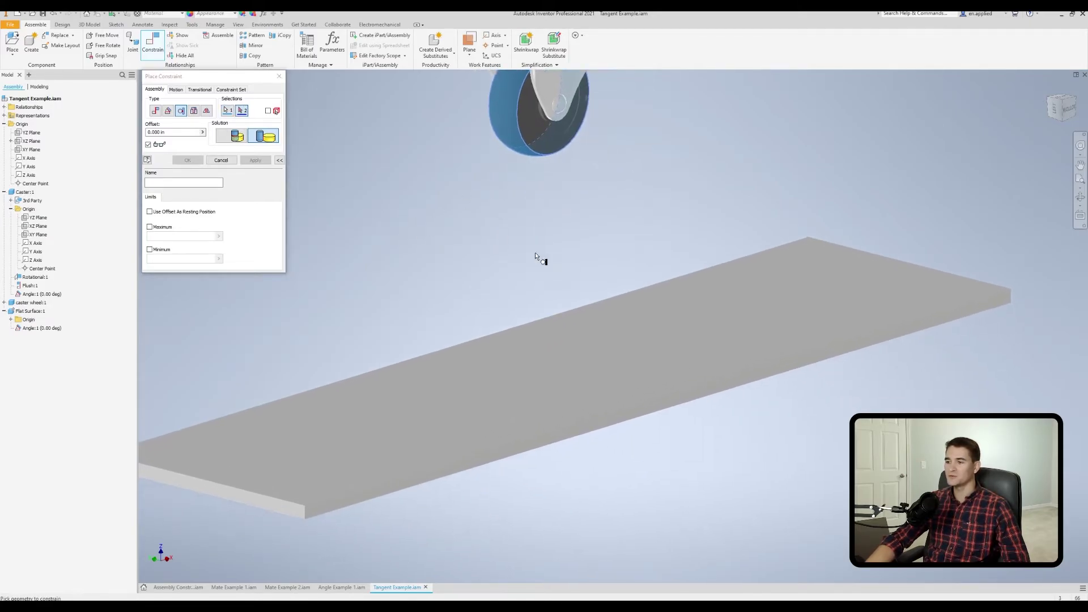
pyautogui.click(605, 360)
pyautogui.scroll(-3, 499, 335)
pyautogui.scroll(1, 530, 279)
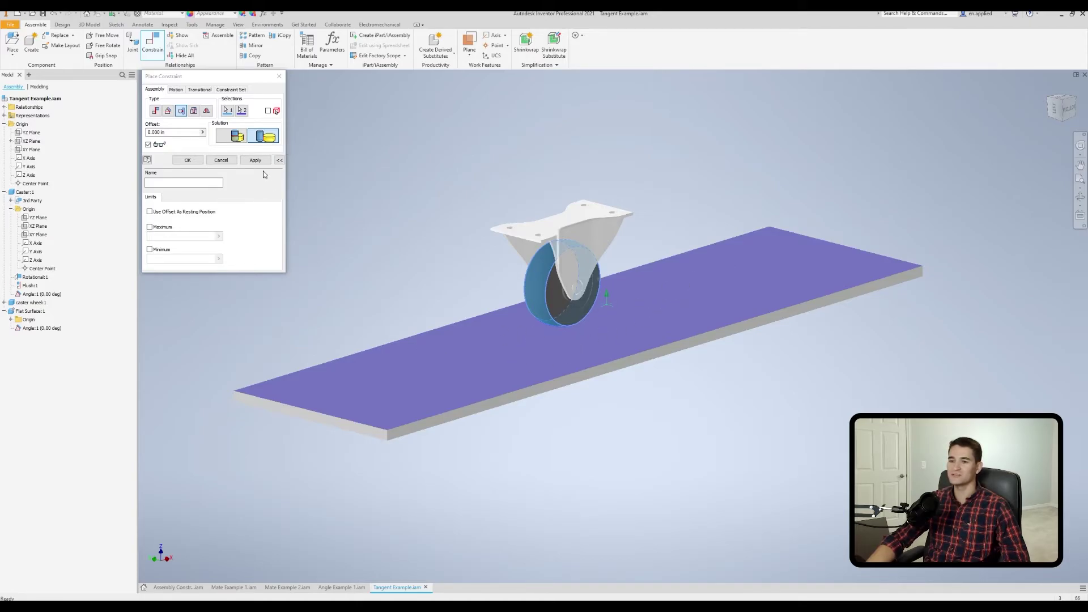
# - Switch the tangent constraint to the Inside solution and examine the wheel's position from the side of the plate
pyautogui.click(232, 137)
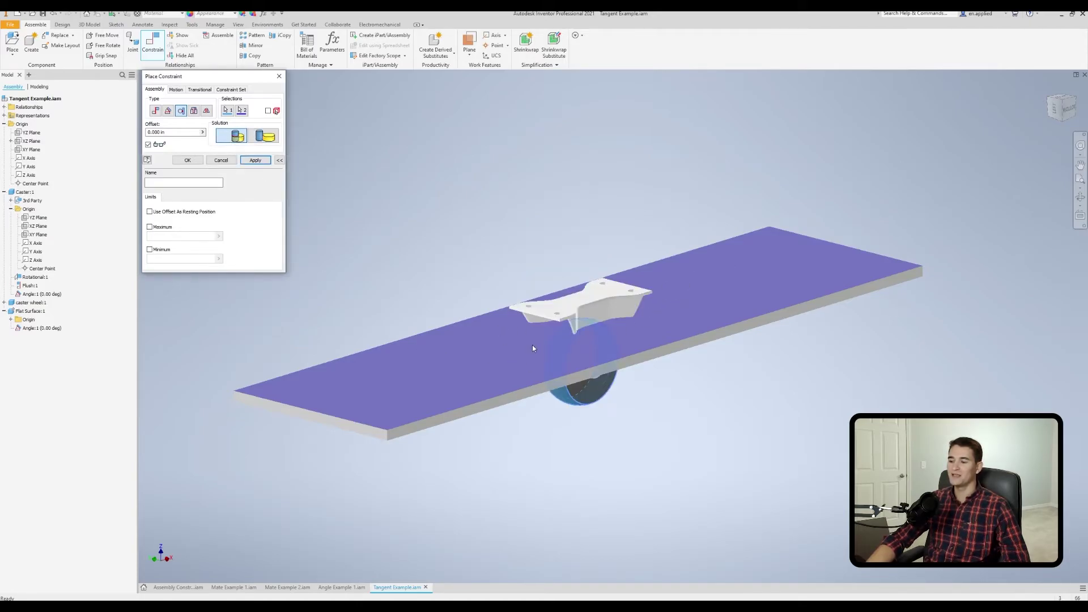
pyautogui.keyDown('shift'); pyautogui.moveTo(532, 346); pyautogui.dragTo(528, 336, button='middle'); pyautogui.keyUp('shift')
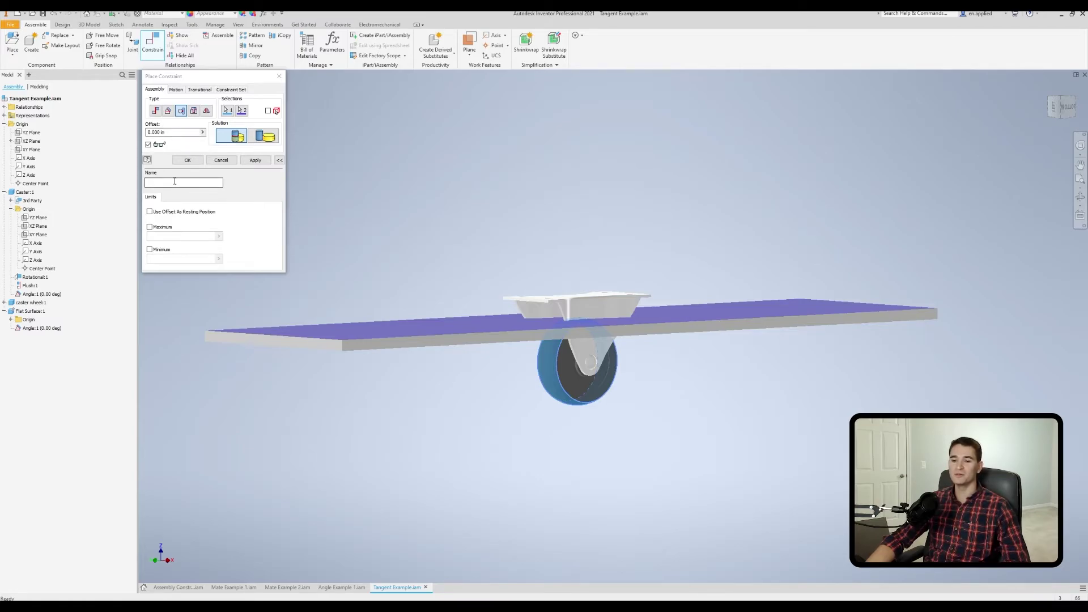
# - Apply the tangent constraint with the Outside solution, and move the caster along the flat plate to test it
pyautogui.click(264, 138)
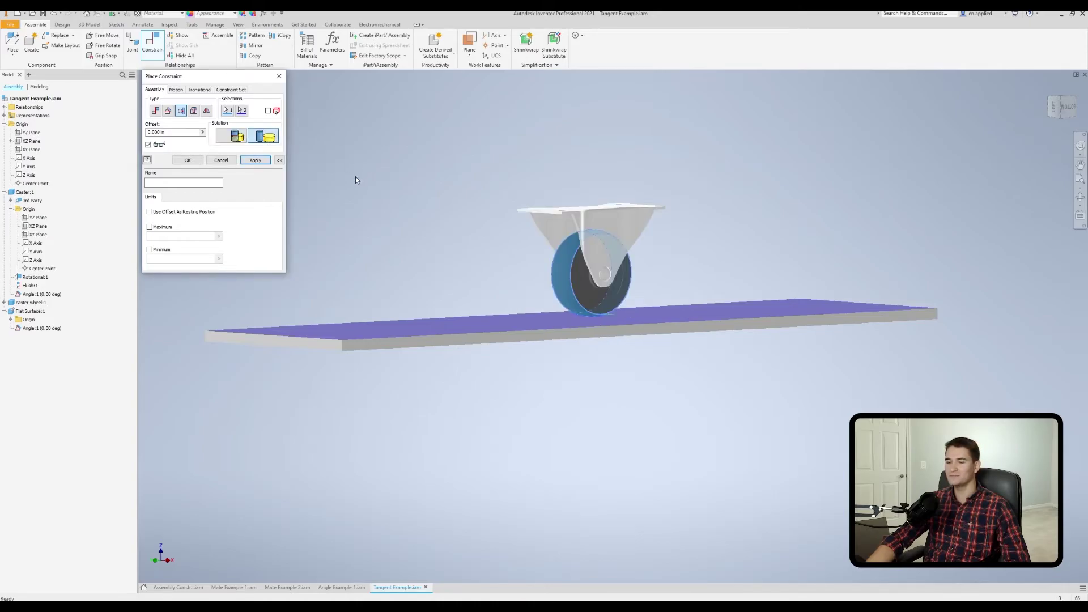
pyautogui.click(188, 161)
pyautogui.keyDown('shift'); pyautogui.moveTo(418, 221); pyautogui.dragTo(620, 236, button='middle'); pyautogui.keyUp('shift')
pyautogui.moveTo(620, 233); pyautogui.dragTo(613, 249)
pyautogui.keyDown('shift'); pyautogui.moveTo(668, 327); pyautogui.dragTo(458, 334, button='middle'); pyautogui.keyUp('shift')
pyautogui.keyDown('shift'); pyautogui.moveTo(621, 316); pyautogui.dragTo(571, 284, button='middle'); pyautogui.keyUp('shift')
pyautogui.moveTo(571, 283); pyautogui.dragTo(447, 209)
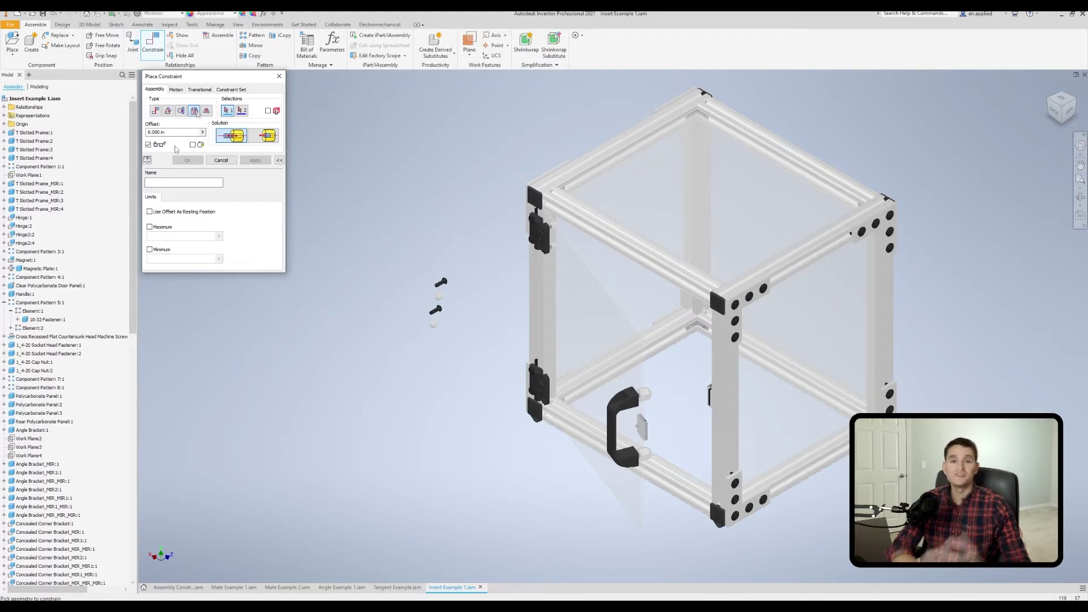
# - In the Insert Example 1 assembly, begin a Mate constraint with the threaded shank axis of the uppermost loose fastener
pyautogui.scroll(5, 453, 281)
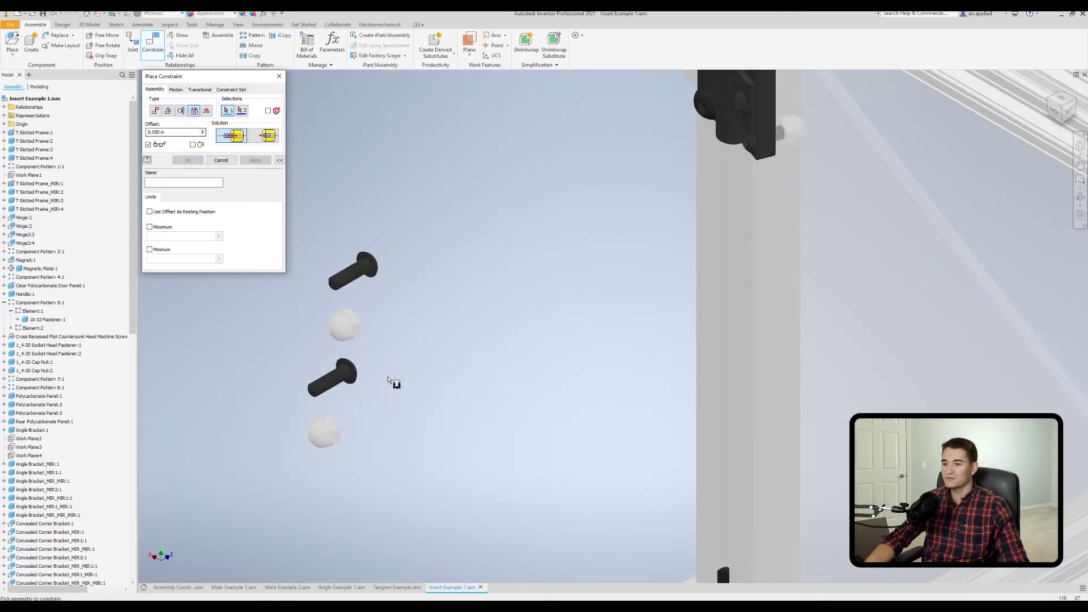
pyautogui.scroll(-5, 425, 283)
pyautogui.scroll(3, 610, 321)
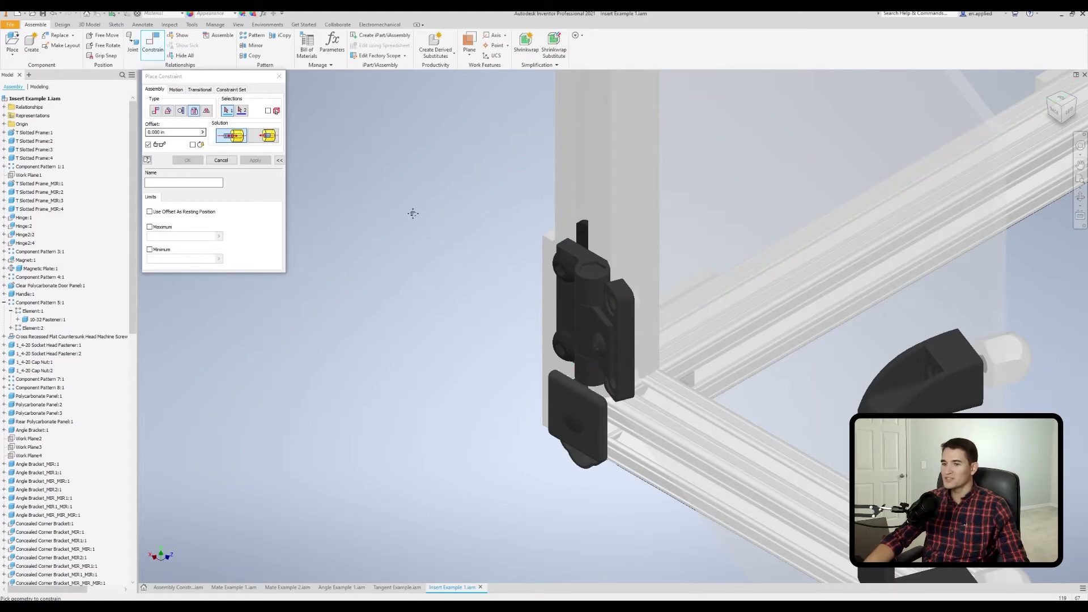
pyautogui.scroll(-5, 607, 287)
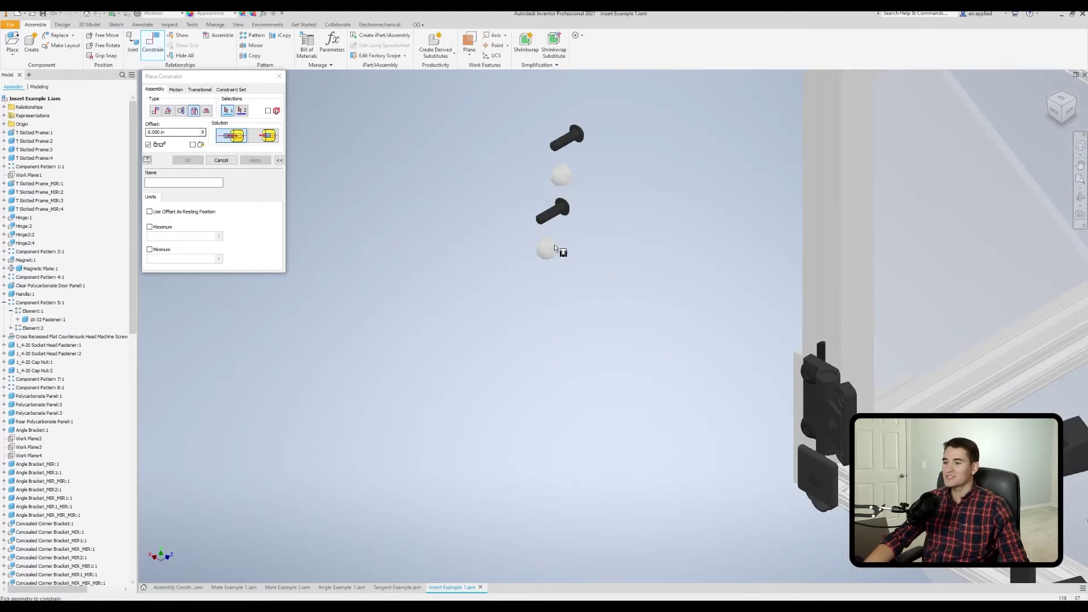
pyautogui.scroll(5, 839, 357)
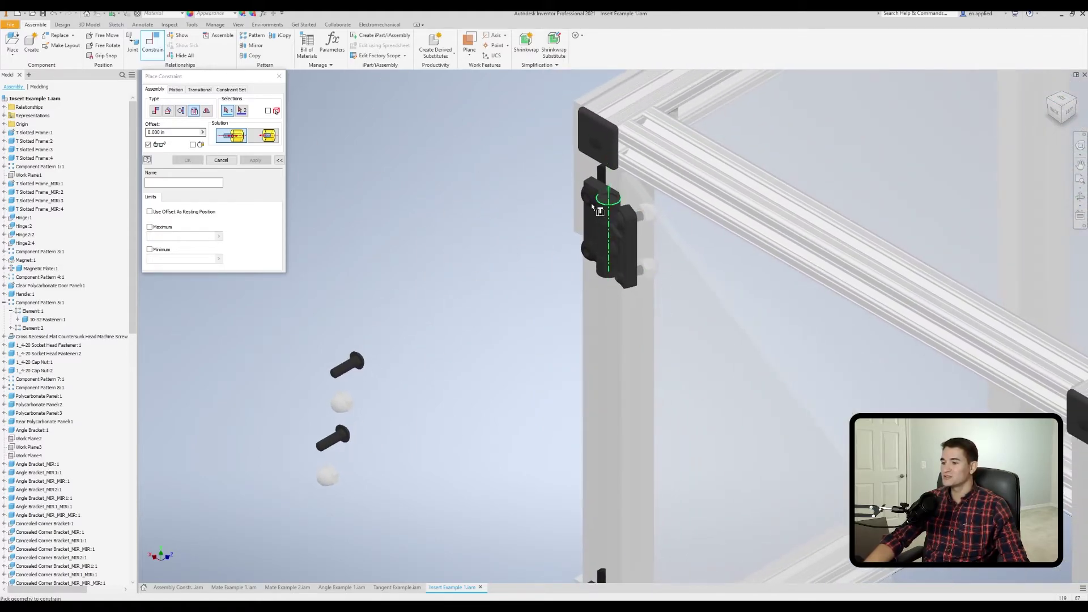
pyautogui.scroll(-3, 603, 279)
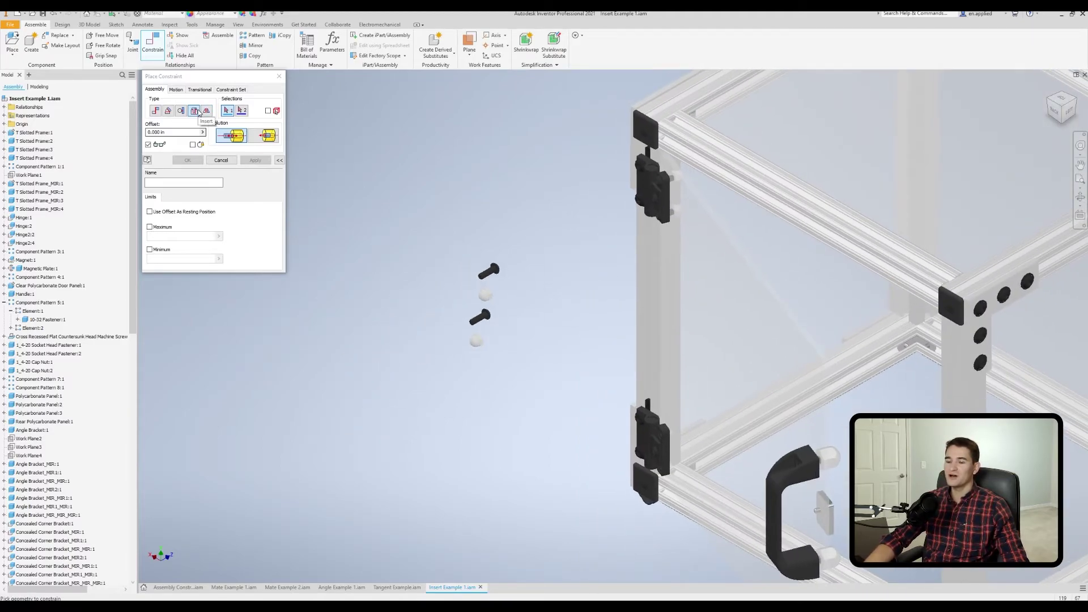
pyautogui.click(158, 111)
pyautogui.scroll(8, 499, 266)
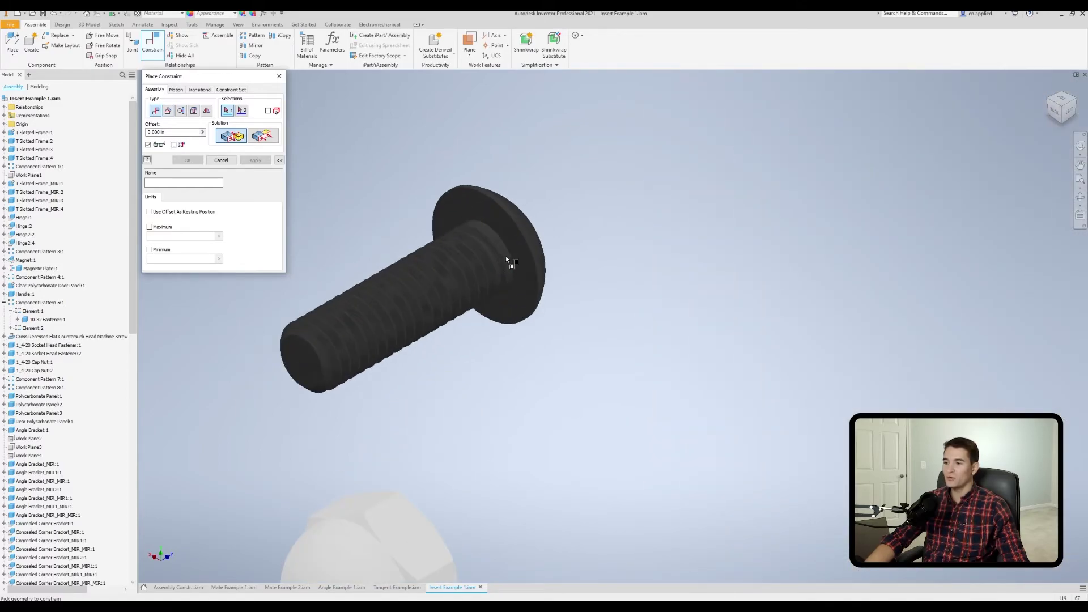
pyautogui.click(506, 257)
pyautogui.scroll(4, 505, 258)
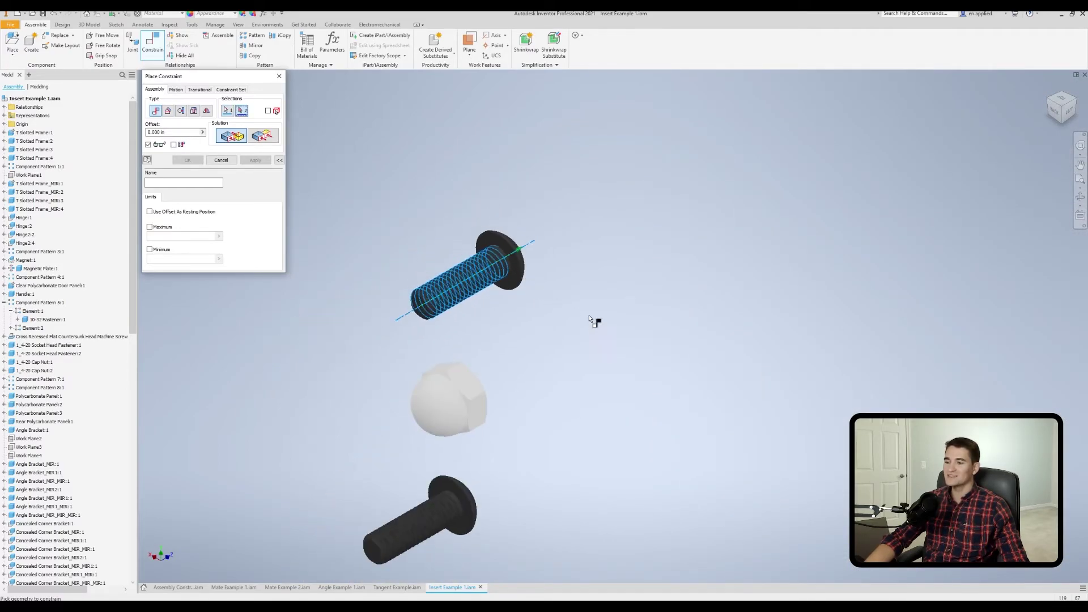
# - Mate the fastener's axis to the upper hole axis in the lower hinge's door-side leaf, using the Opposed solution
pyautogui.scroll(2, 675, 267)
pyautogui.scroll(-8, 588, 246)
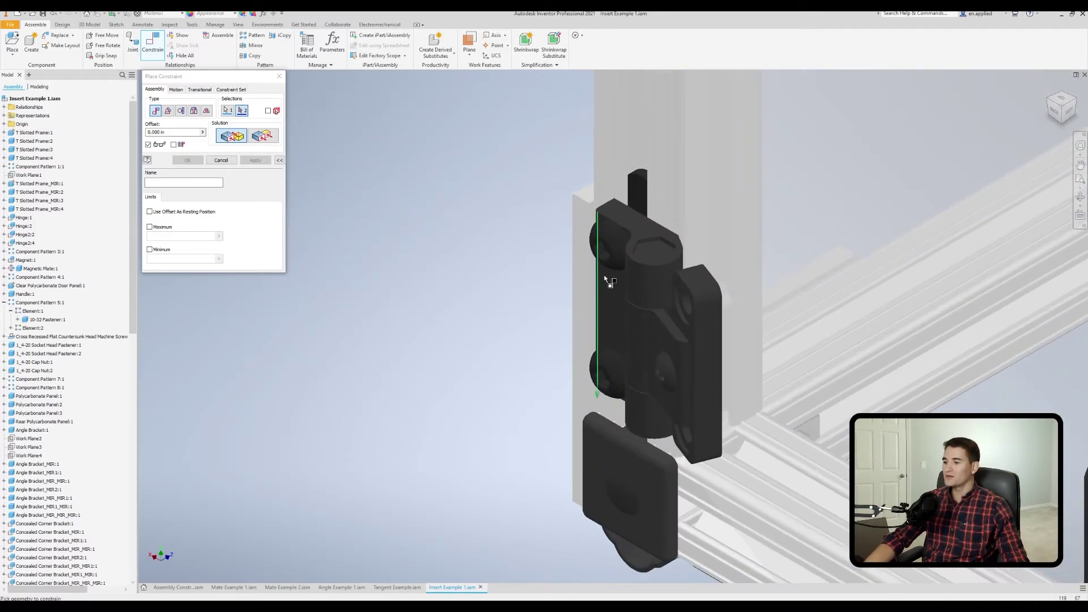
pyautogui.scroll(-5, 595, 274)
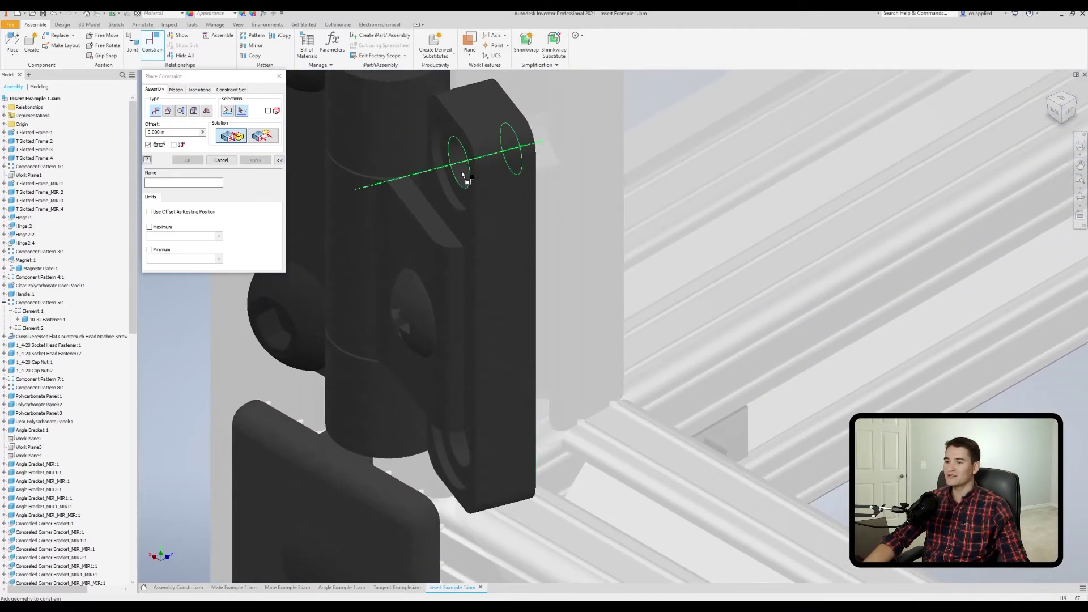
pyautogui.click(464, 175)
pyautogui.click(228, 140)
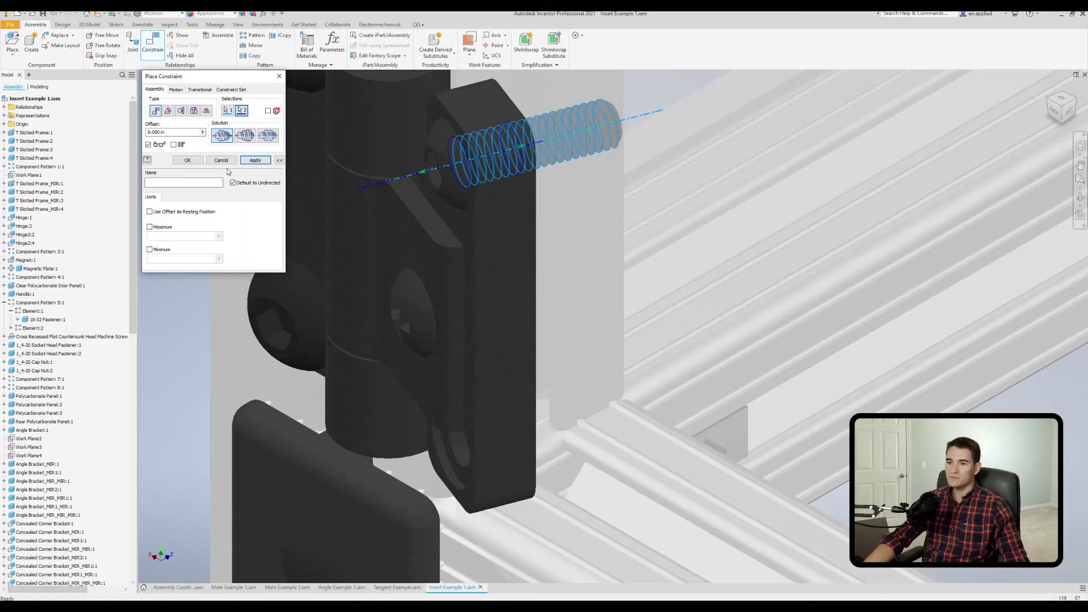
pyautogui.click(187, 160)
# - Move the mated fastener along the hinge hole's axis to test its freedom, and undo the mate constraint
pyautogui.scroll(3, 437, 181)
pyautogui.moveTo(477, 173); pyautogui.dragTo(260, 199)
pyautogui.scroll(5, 389, 172)
pyautogui.scroll(1, 447, 248)
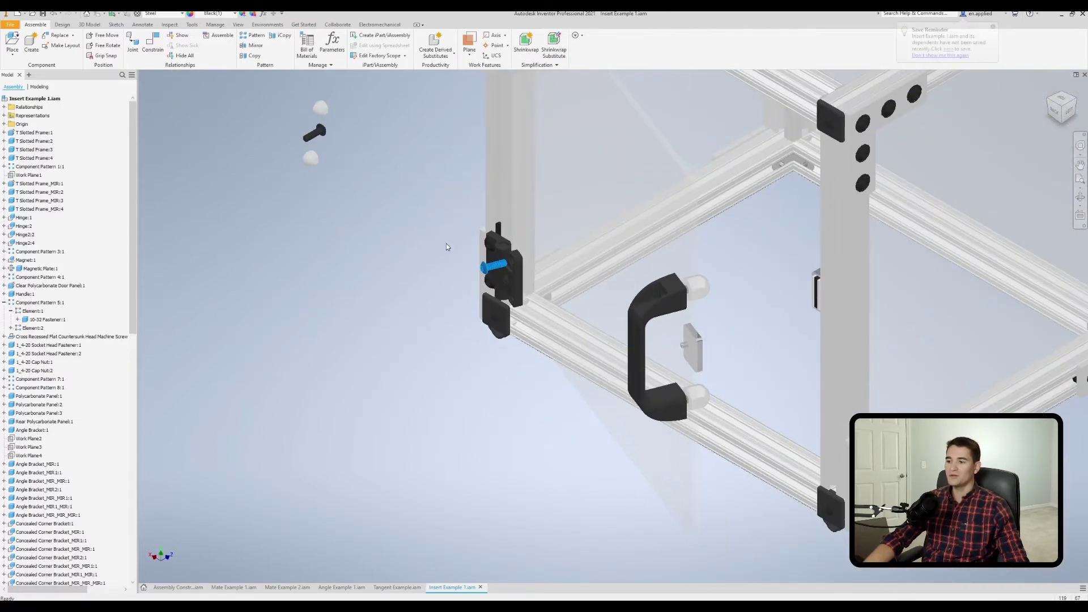
pyautogui.click(395, 237)
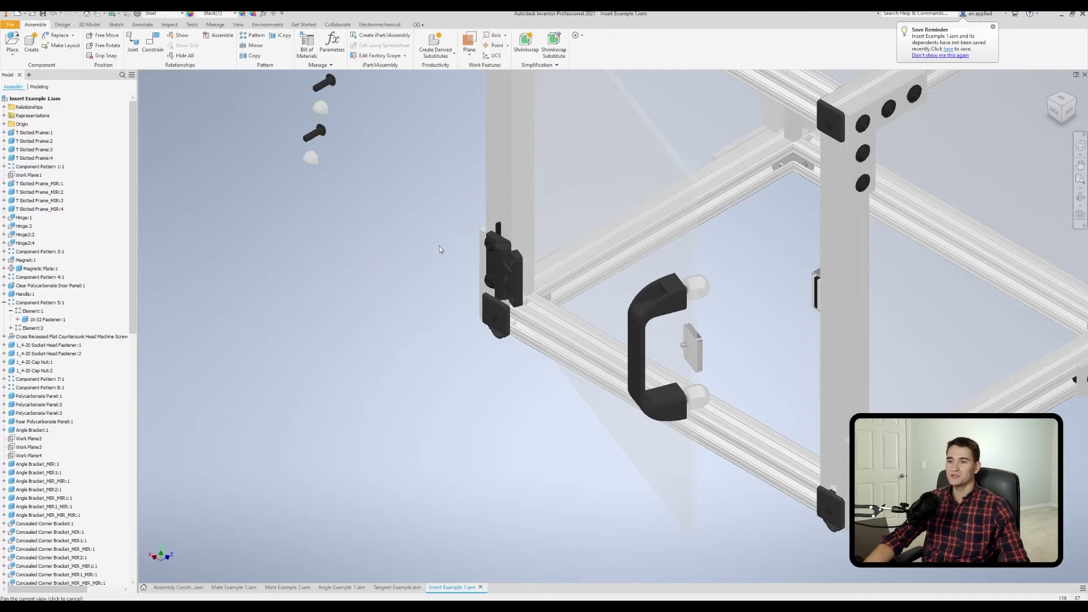
# - Define an Insert constraint between the circular edge under the fastener's head and the upper hole edge in the lower hinge's door-side leaf
pyautogui.click(153, 43)
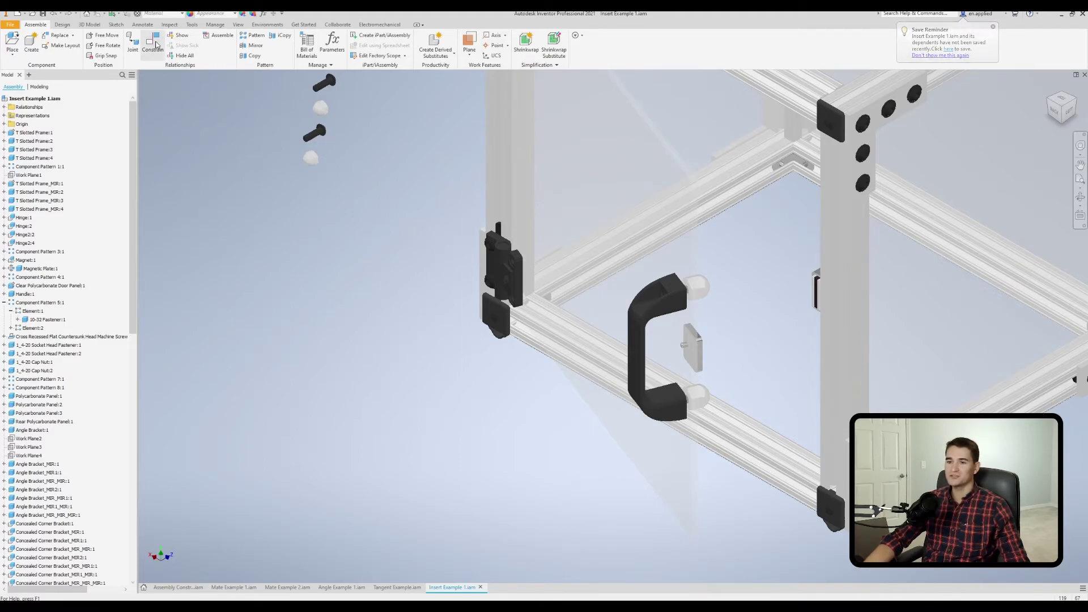
pyautogui.click(193, 112)
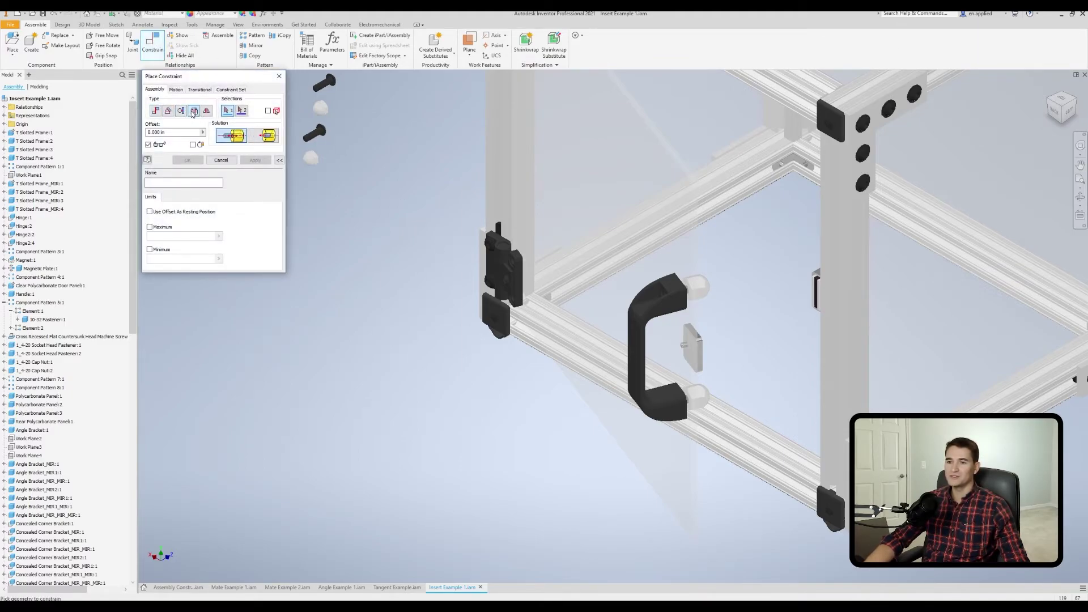
pyautogui.scroll(-8, 419, 192)
pyautogui.scroll(-4, 437, 224)
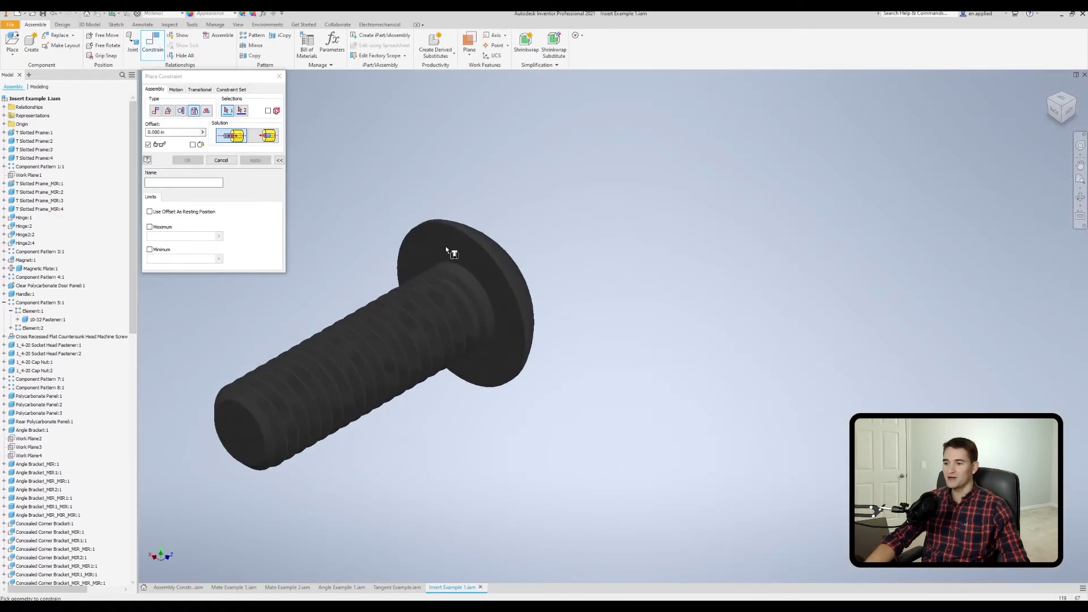
pyautogui.click(475, 280)
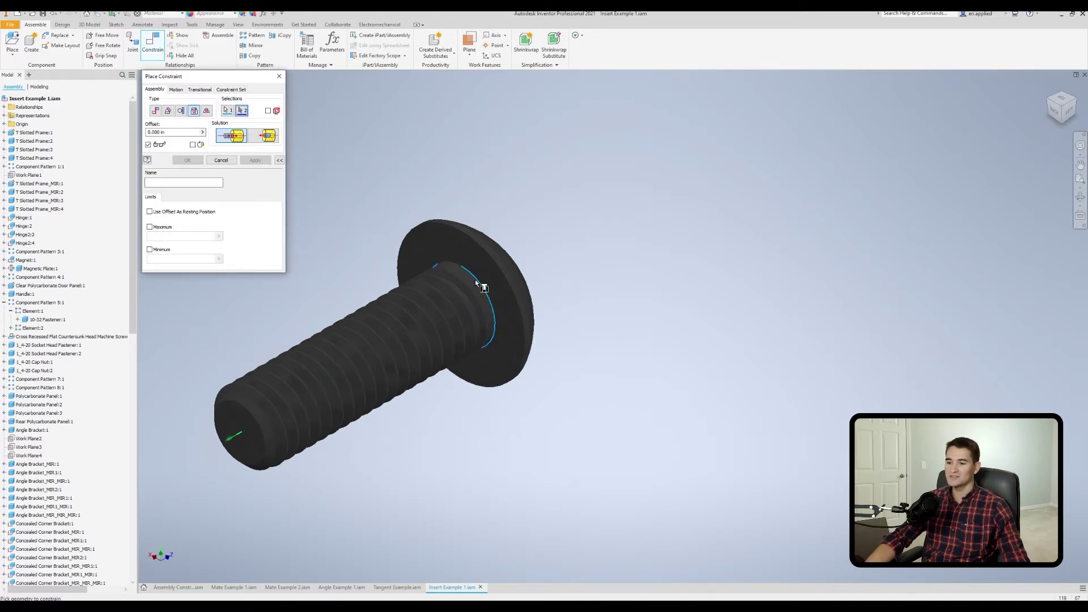
pyautogui.scroll(-5, 336, 323)
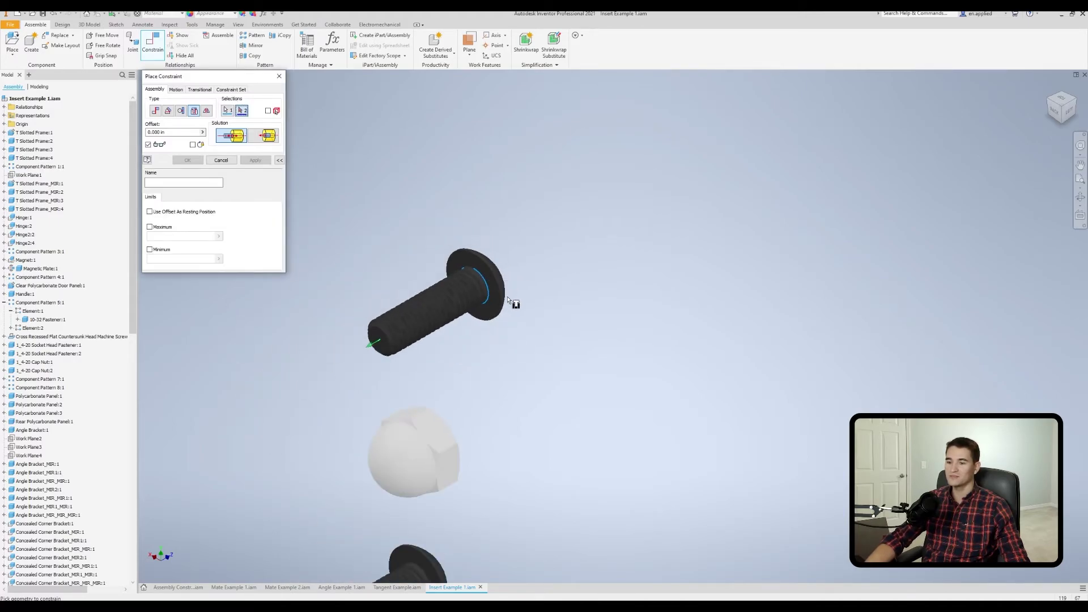
pyautogui.moveTo(624, 345); pyautogui.dragTo(465, 173, button='middle')
pyautogui.scroll(6, 464, 172)
pyautogui.scroll(8, 486, 189)
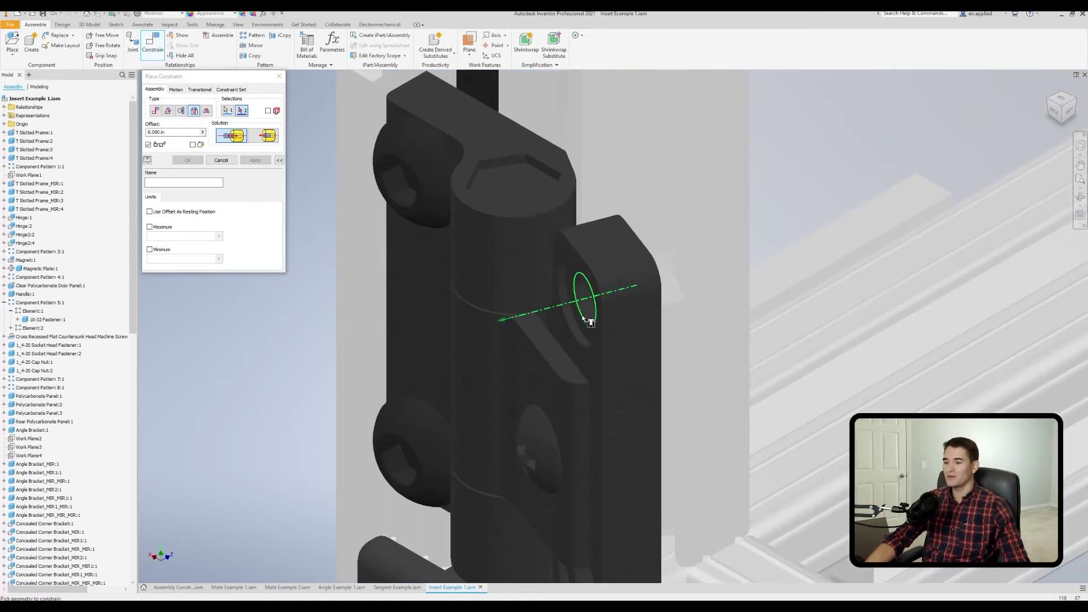
pyautogui.scroll(5, 525, 243)
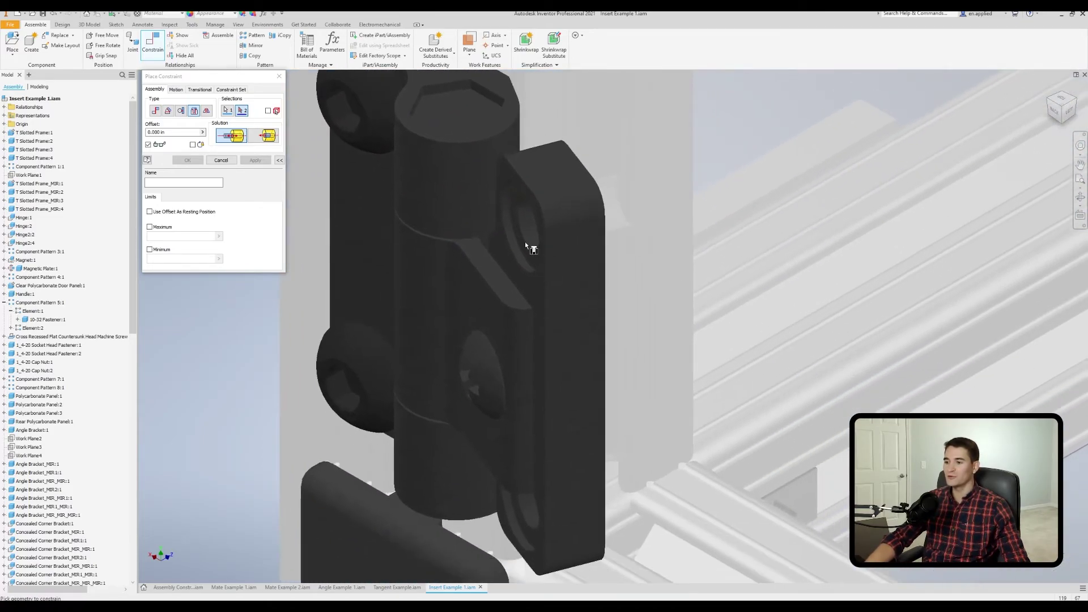
pyautogui.click(526, 245)
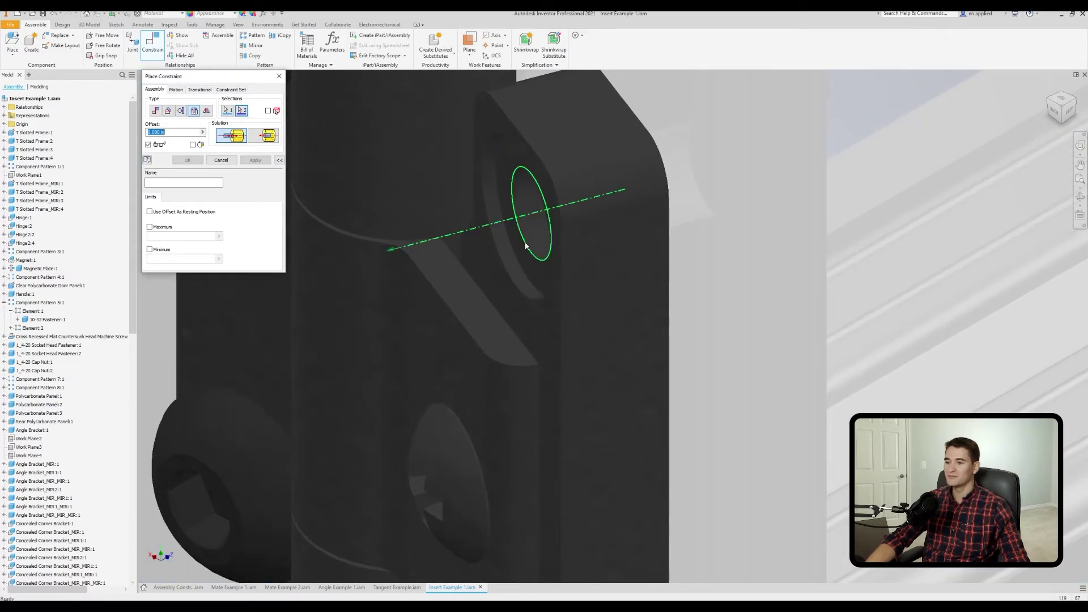
pyautogui.scroll(-5, 525, 243)
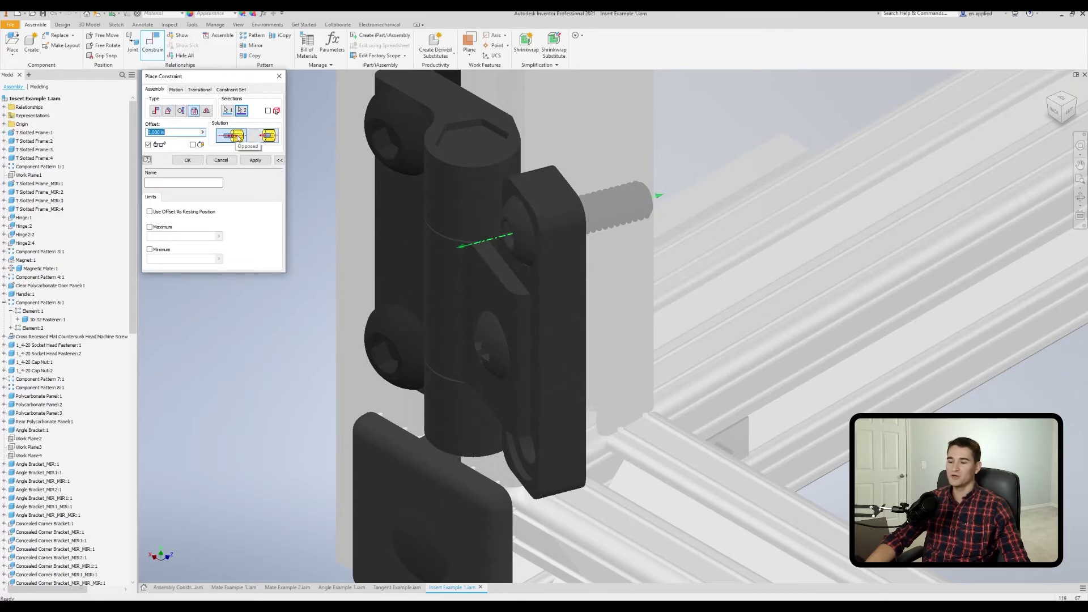
# - Try the Aligned solution, then apply the Insert constraint with the Opposed solution and 0 in offset, and test the seated fastener
pyautogui.click(261, 138)
pyautogui.click(233, 137)
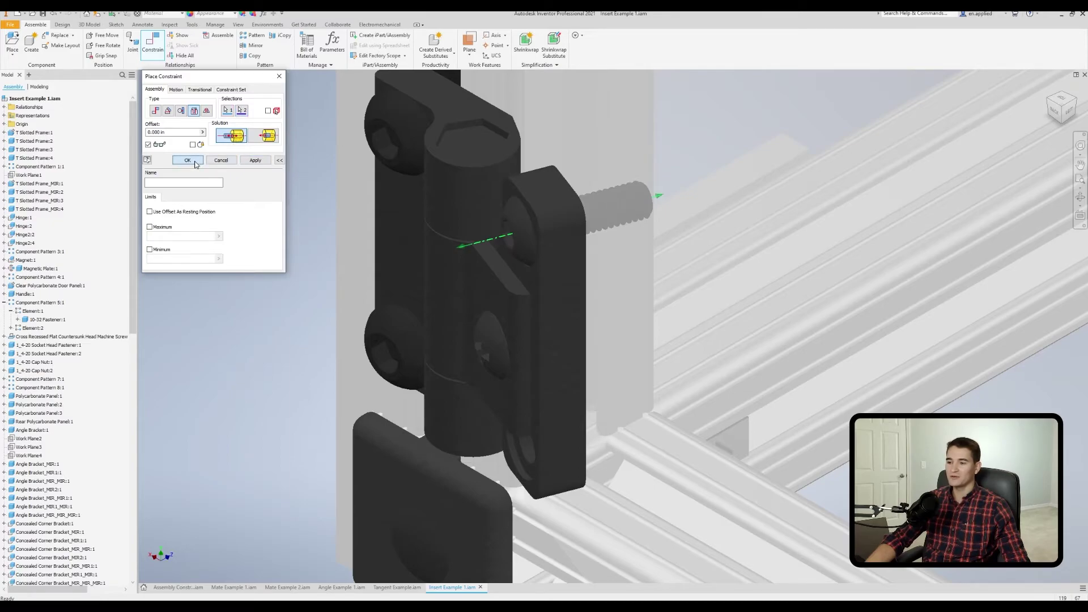
pyautogui.click(187, 160)
pyautogui.click(529, 228)
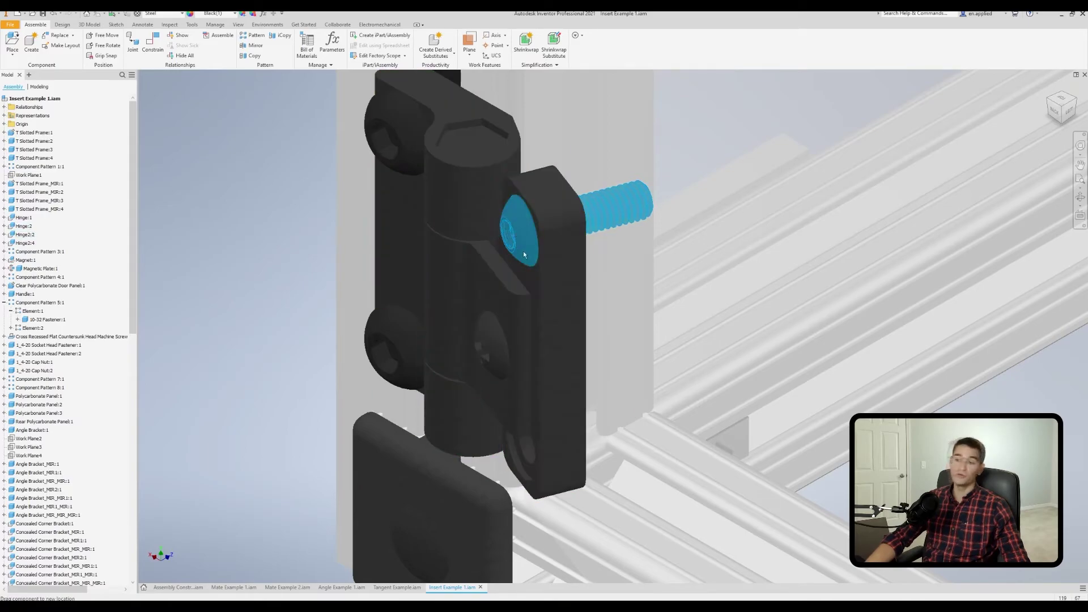
# - Cancel a new Insert constraint and undo the one that seats the fastener in the hinge
pyautogui.click(153, 42)
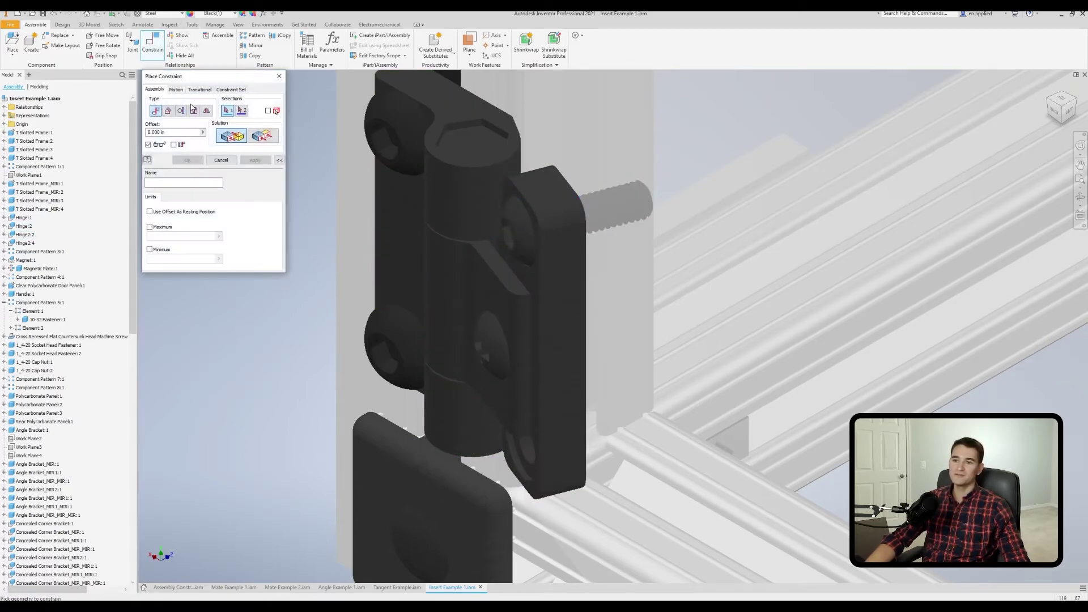
pyautogui.click(194, 111)
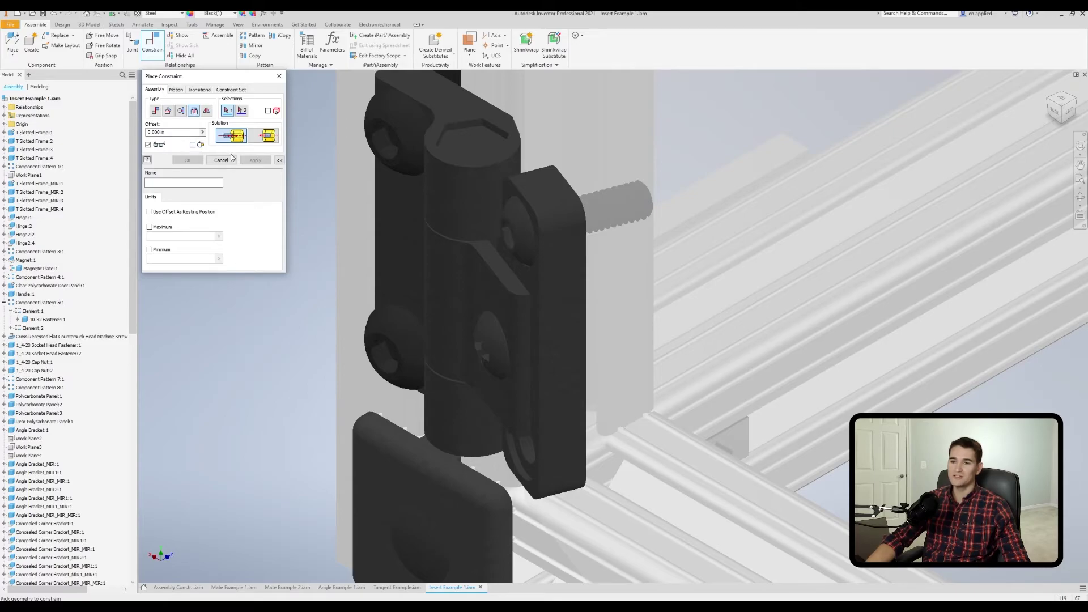
pyautogui.click(230, 160)
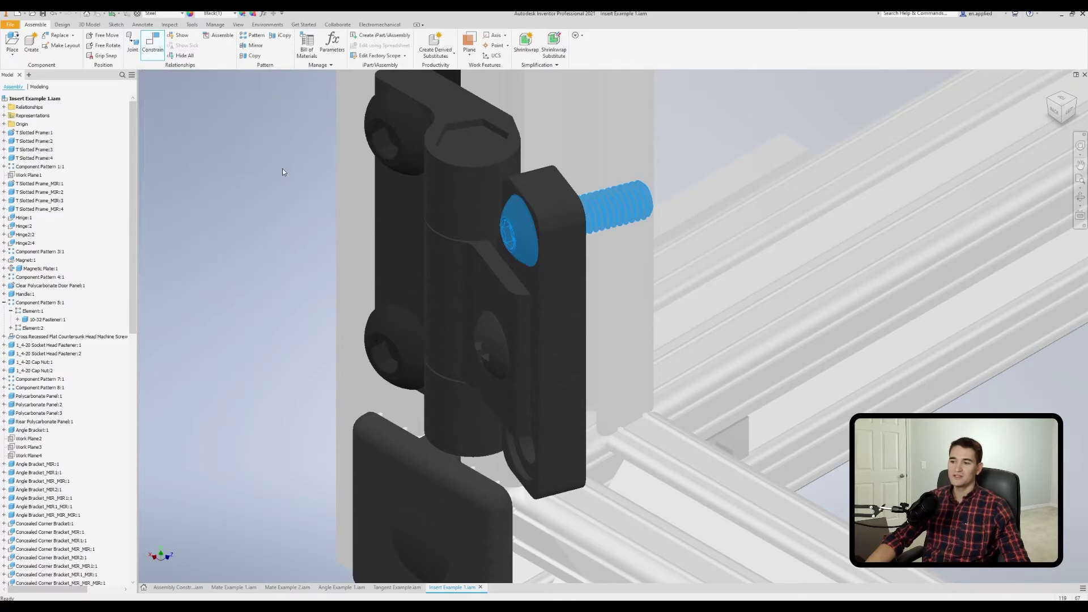
pyautogui.click(253, 165)
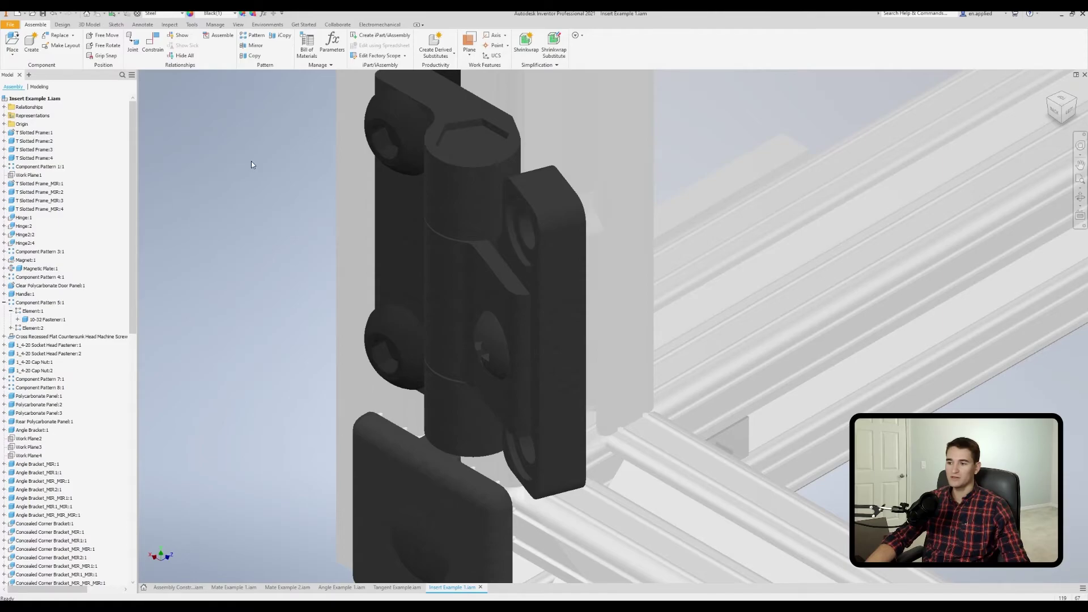
# - Begin an Insert constraint with the circular edge under the uppermost loose fastener's head as the first selection
pyautogui.click(153, 41)
pyautogui.click(194, 111)
pyautogui.moveTo(316, 150); pyautogui.dragTo(500, 172, button='middle')
pyautogui.scroll(-5, 359, 113)
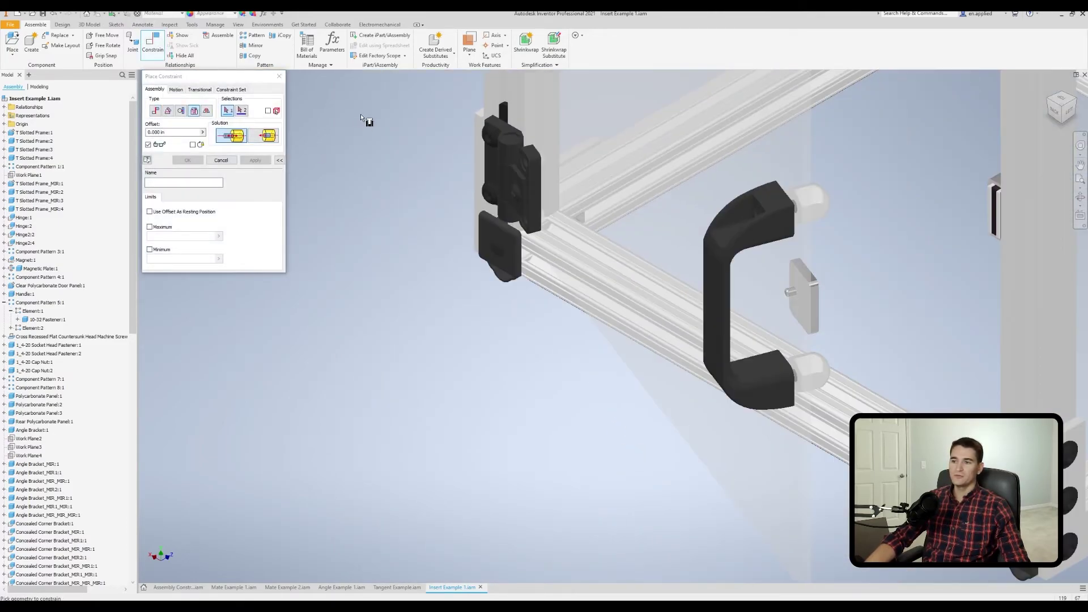
pyautogui.moveTo(359, 114); pyautogui.dragTo(624, 318, button='middle')
pyautogui.scroll(6, 534, 267)
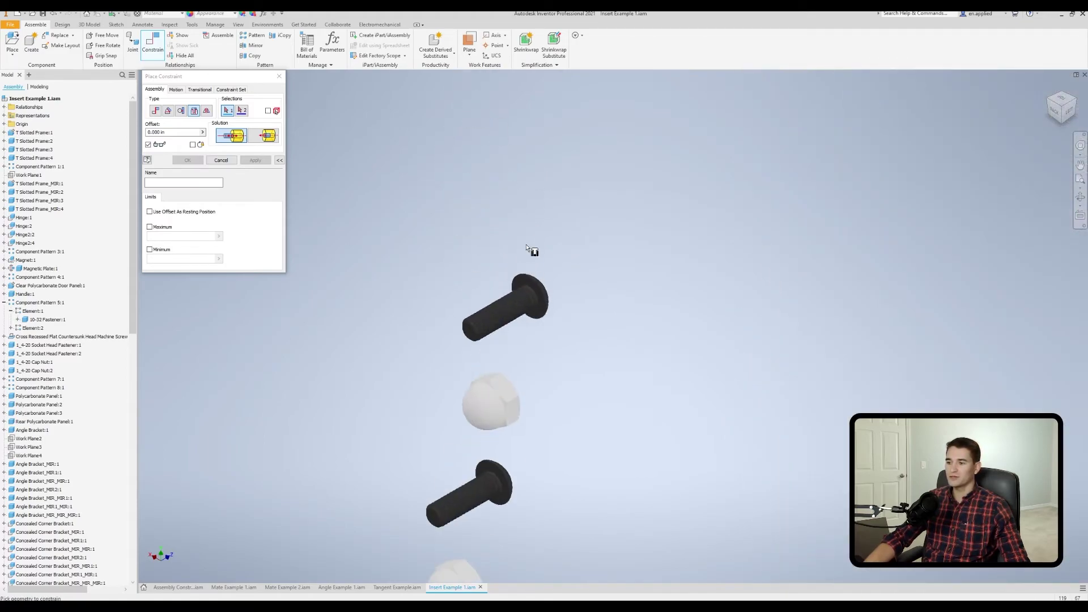
pyautogui.scroll(5, 527, 267)
pyautogui.click(536, 302)
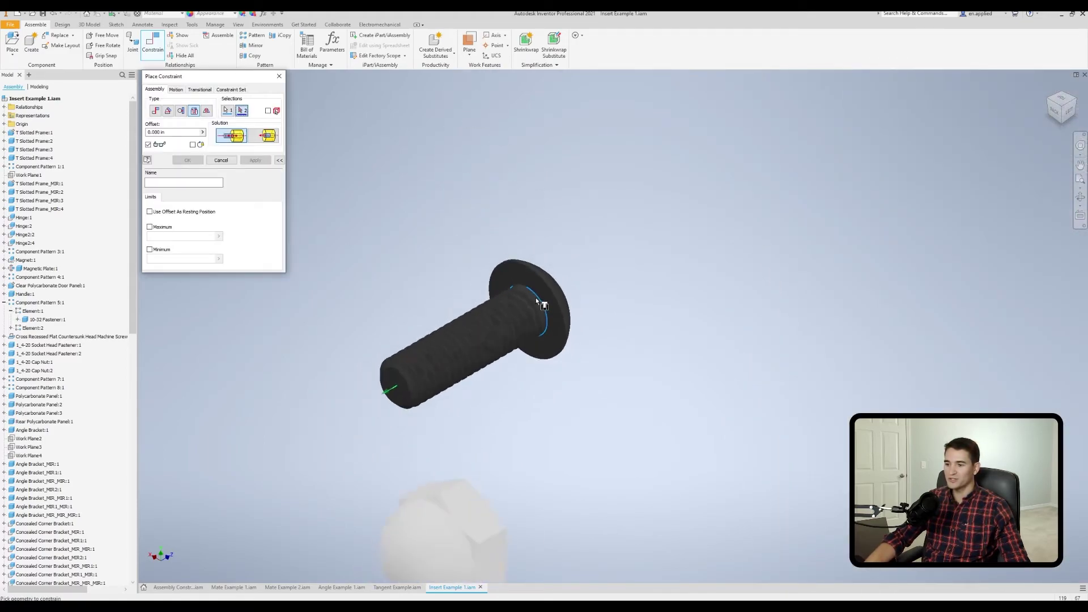
# - Enable Lock Rotation, pick the upper hole edge in the lower hinge's door-side leaf as second selection, and confirm the Insert constraint
pyautogui.moveTo(710, 401); pyautogui.dragTo(307, 187, button='middle')
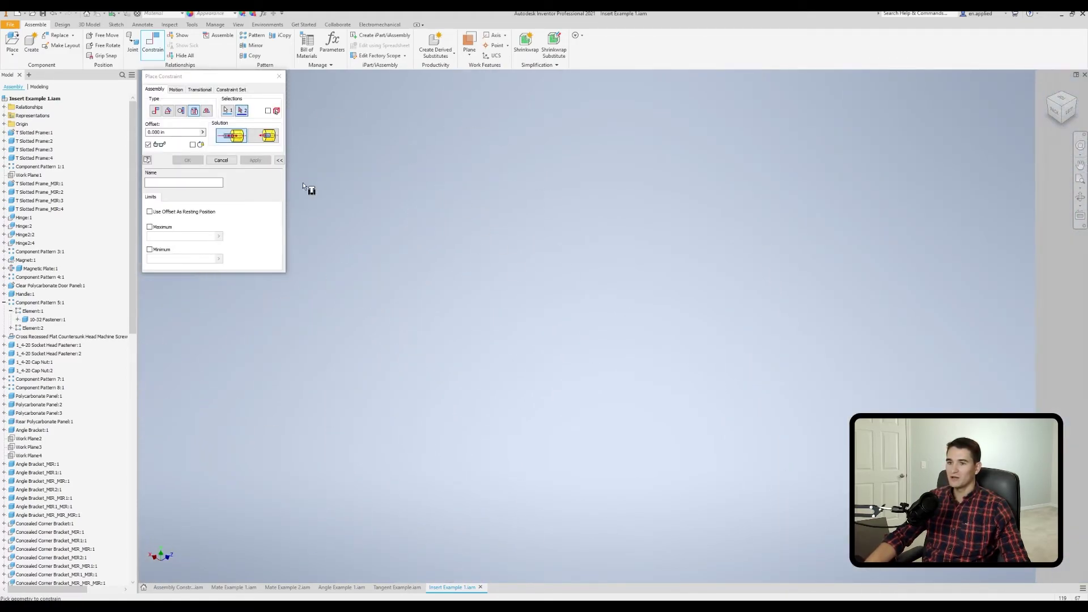
pyautogui.click(193, 146)
pyautogui.moveTo(513, 238); pyautogui.dragTo(487, 121, button='middle')
pyautogui.scroll(-6, 563, 208)
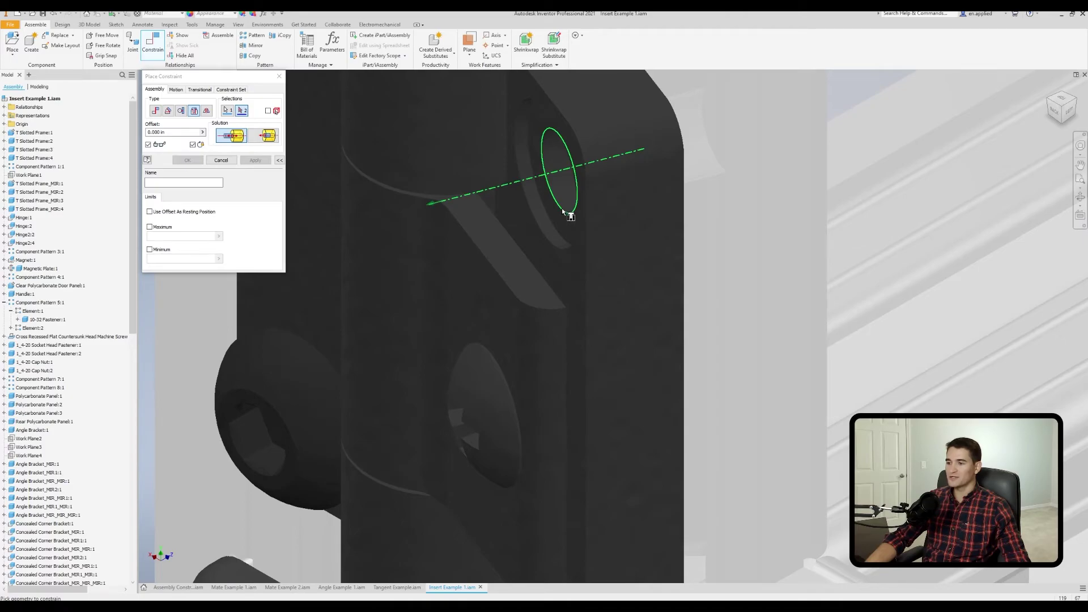
pyautogui.click(563, 209)
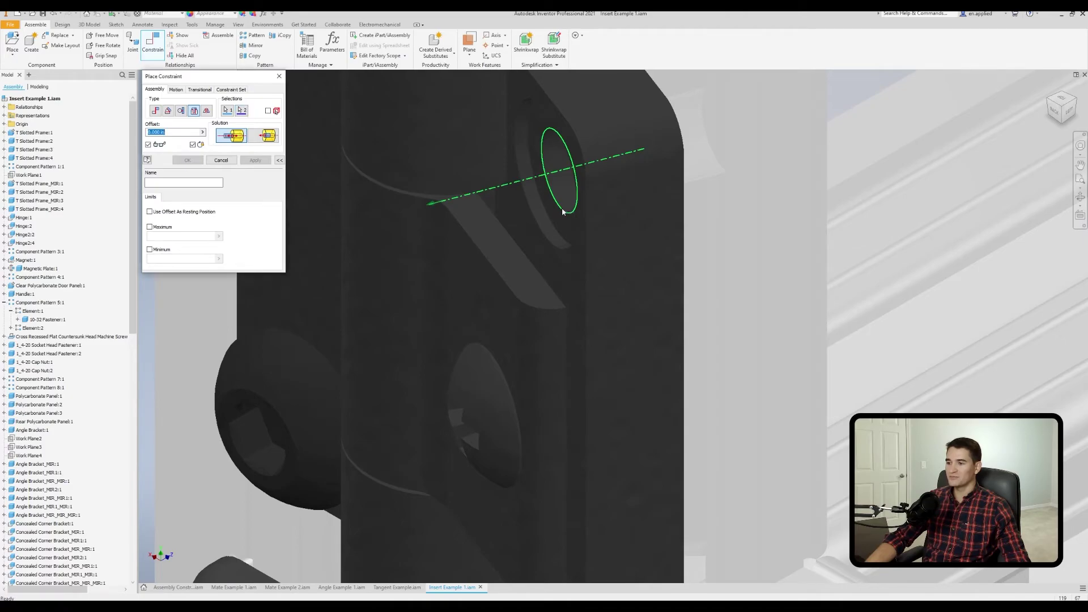
pyautogui.scroll(4, 548, 203)
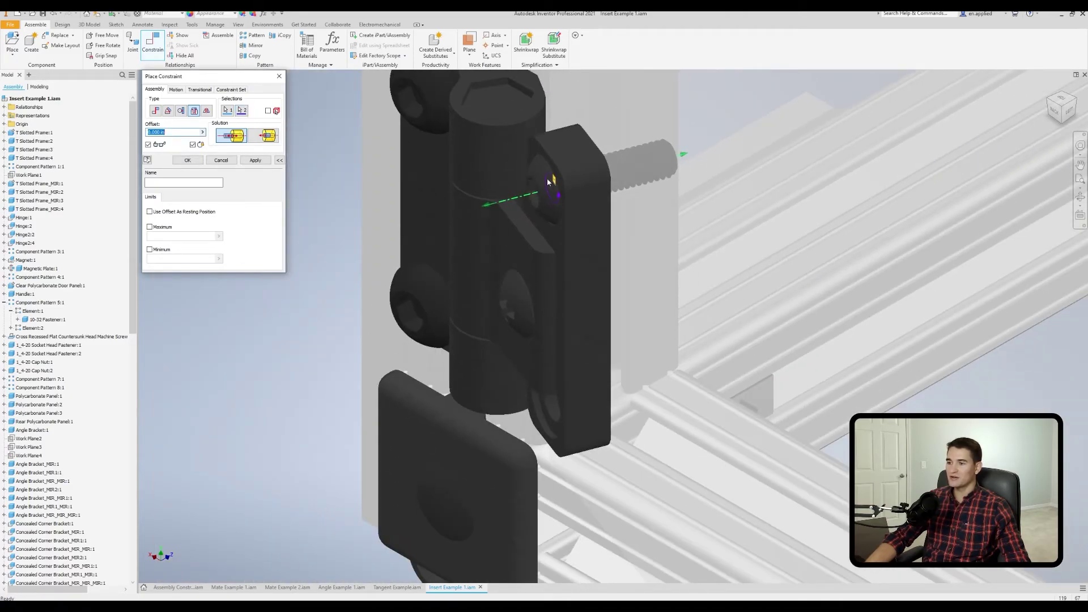
pyautogui.click(187, 160)
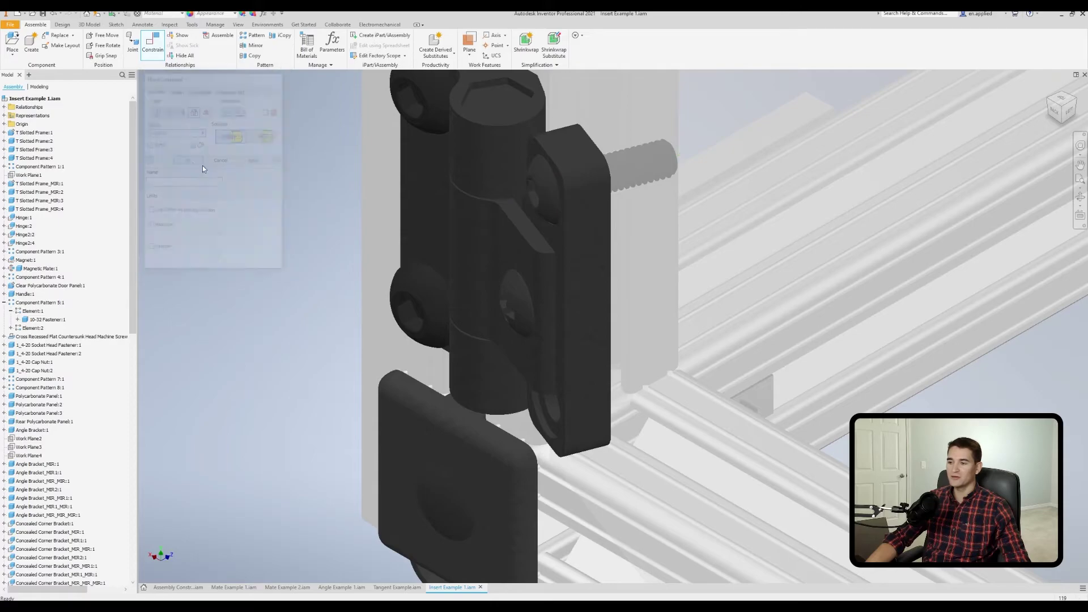
# - Test whether the fastener seated in the lower hinge's door-side leaf can still rotate
pyautogui.scroll(-5, 520, 206)
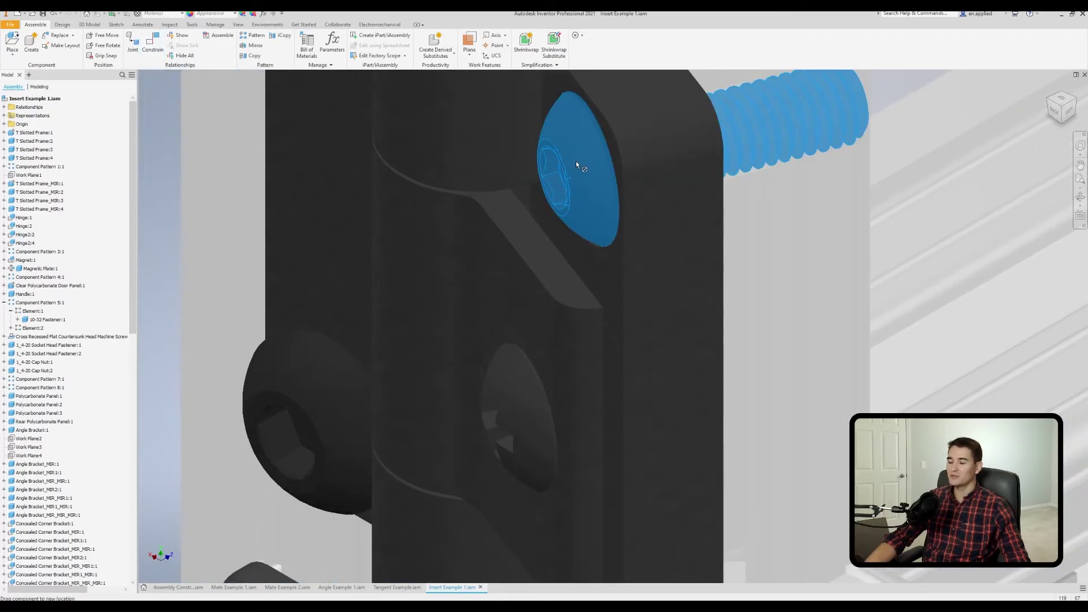
pyautogui.scroll(3, 566, 183)
pyautogui.click(580, 180)
pyautogui.scroll(6, 575, 196)
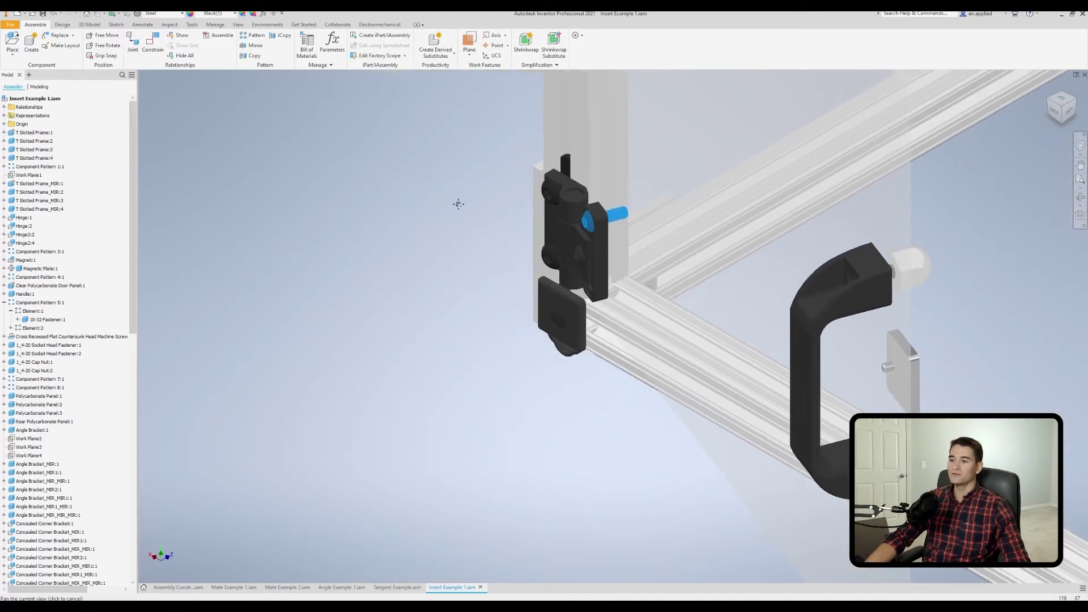
# - Begin an Insert constraint with Lock Rotation, using the upper loose cap nut's threaded-hole edge as the first selection
pyautogui.keyDown('shift'); pyautogui.moveTo(488, 198); pyautogui.dragTo(518, 147, button='middle'); pyautogui.keyUp('shift')
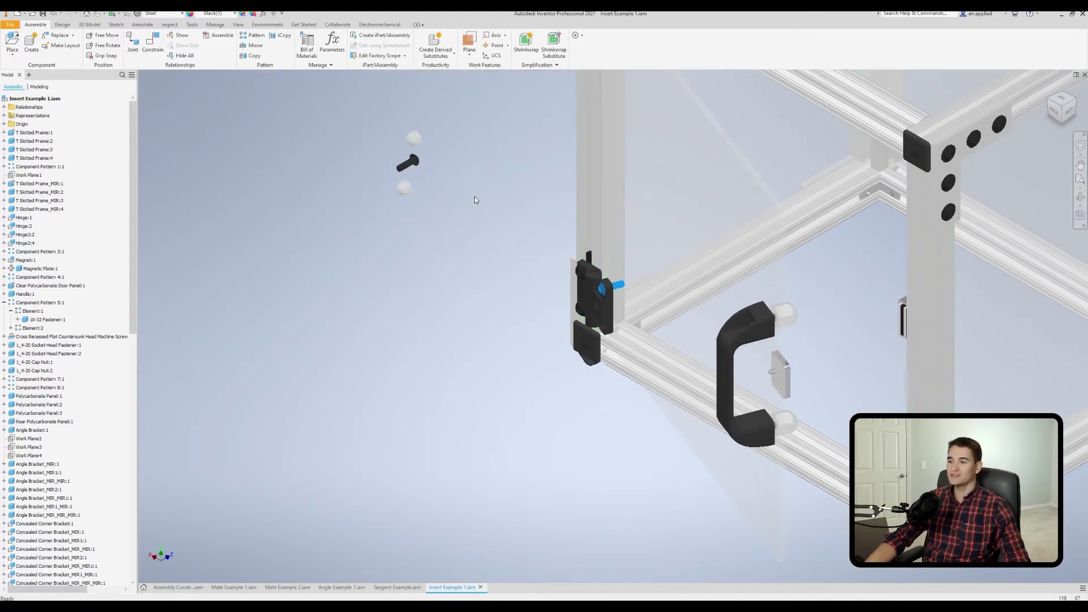
pyautogui.scroll(-3, 426, 173)
pyautogui.keyDown('shift'); pyautogui.moveTo(535, 209); pyautogui.dragTo(500, 188, button='middle'); pyautogui.keyUp('shift')
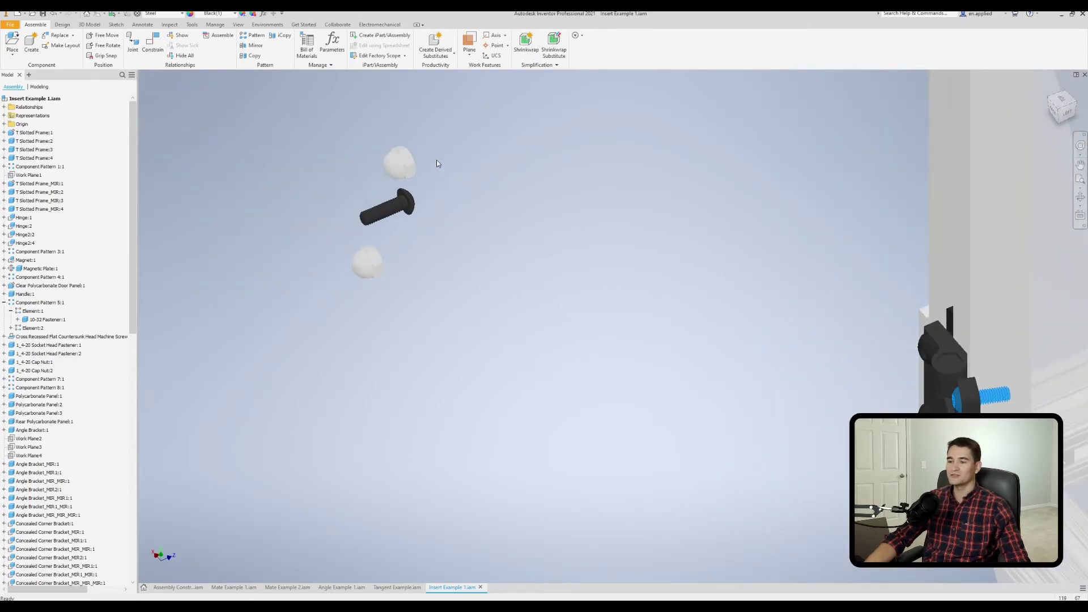
pyautogui.click(152, 40)
pyautogui.click(194, 111)
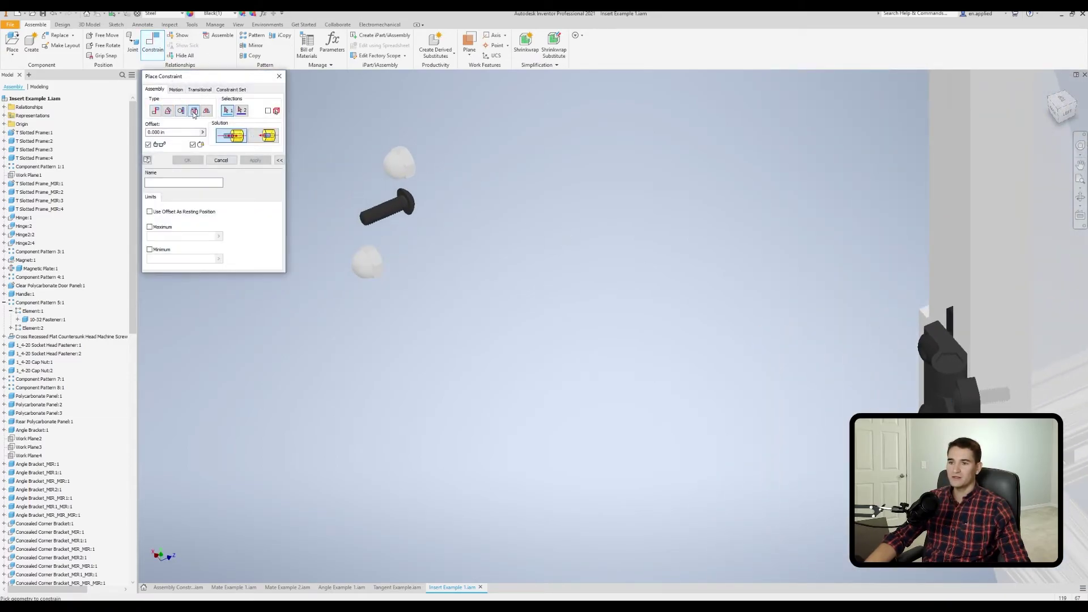
pyautogui.keyDown('shift'); pyautogui.moveTo(444, 184); pyautogui.dragTo(515, 94, button='middle'); pyautogui.keyUp('shift')
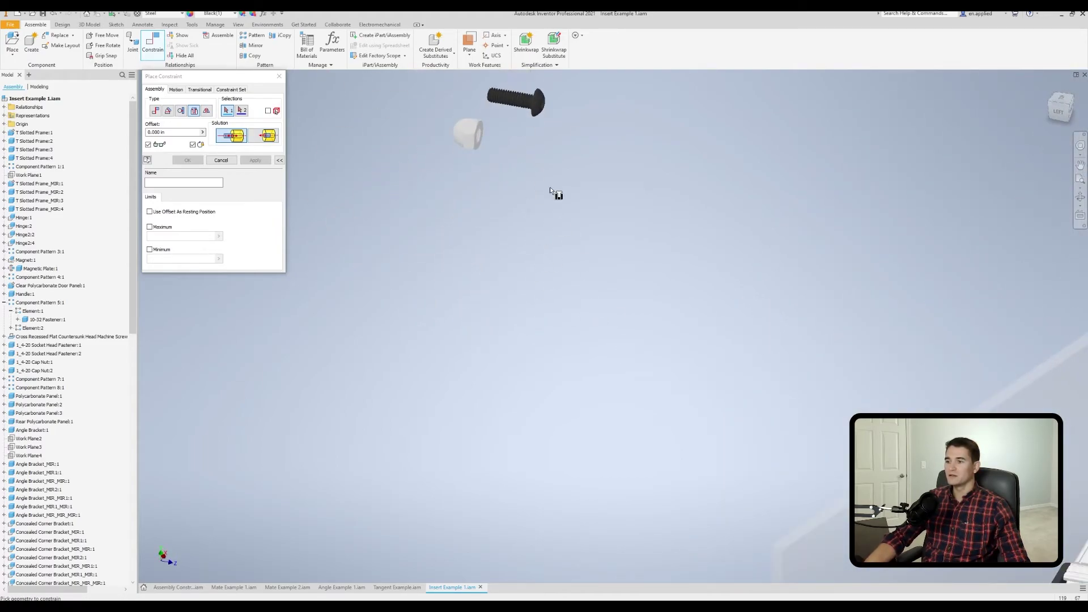
pyautogui.scroll(8, 547, 207)
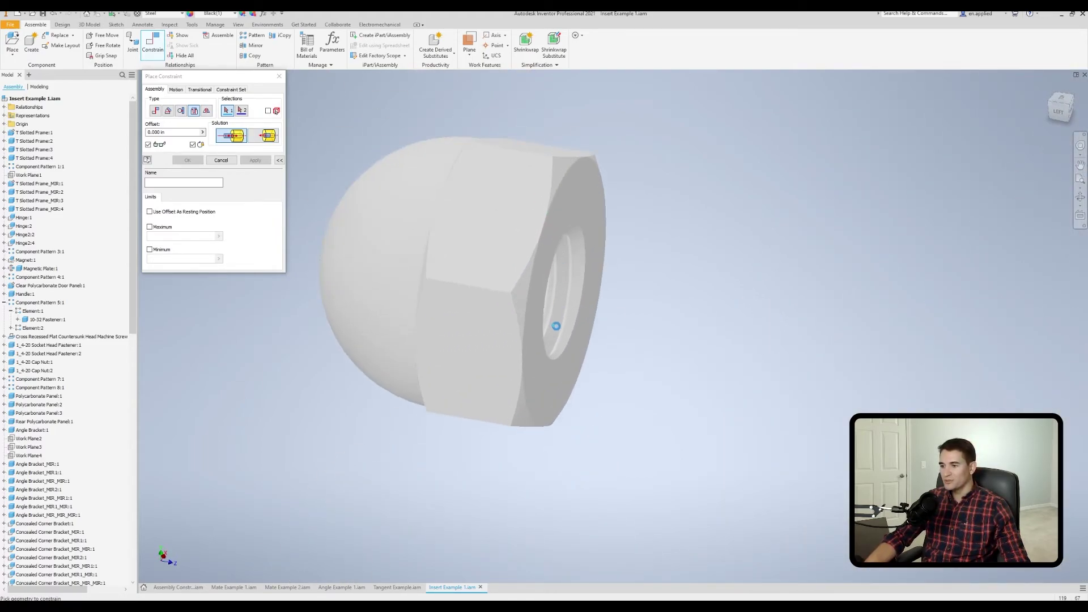
pyautogui.click(558, 356)
pyautogui.scroll(-8, 567, 340)
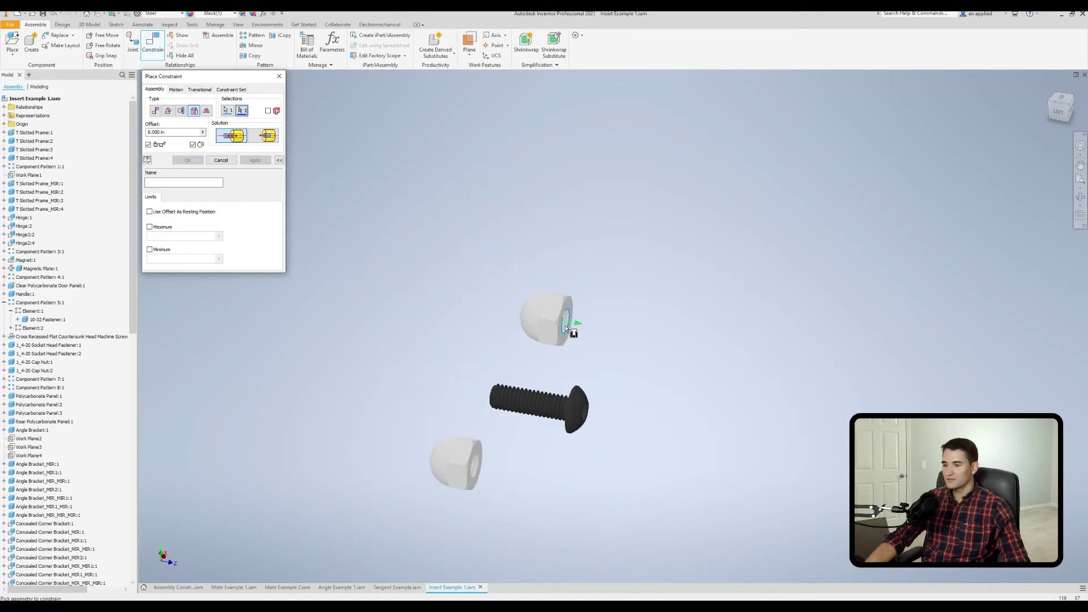
# - Pick the door panel's hole edge around the protruding fastener as second selection and confirm the cap nut's Insert constraint
pyautogui.moveTo(621, 367); pyautogui.dragTo(631, 236, button='middle')
pyautogui.scroll(10, 636, 192)
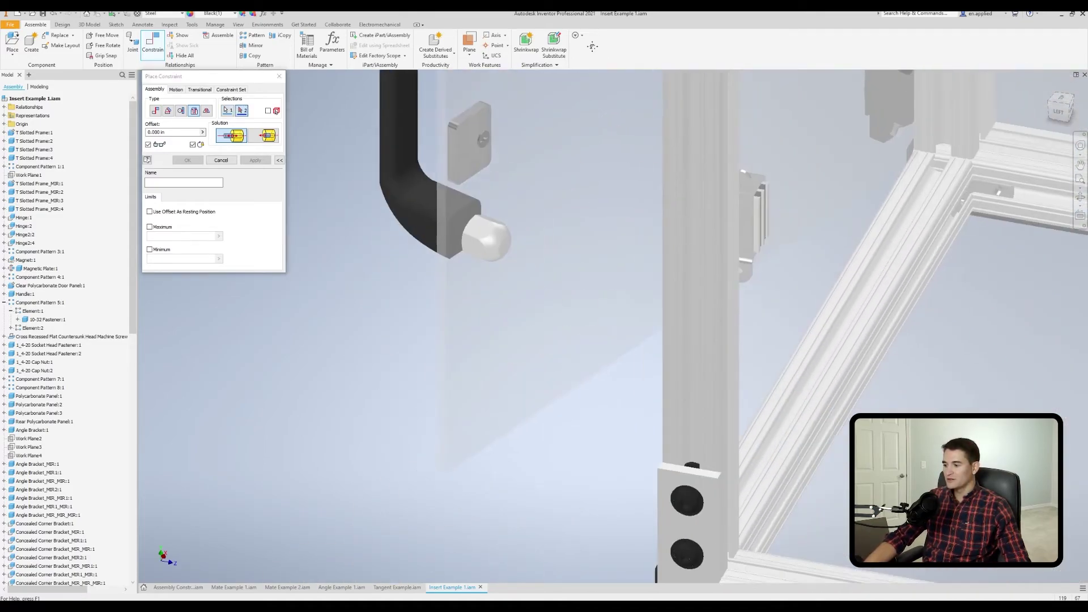
pyautogui.scroll(-4, 636, 191)
pyautogui.moveTo(636, 191); pyautogui.dragTo(638, 278, button='middle')
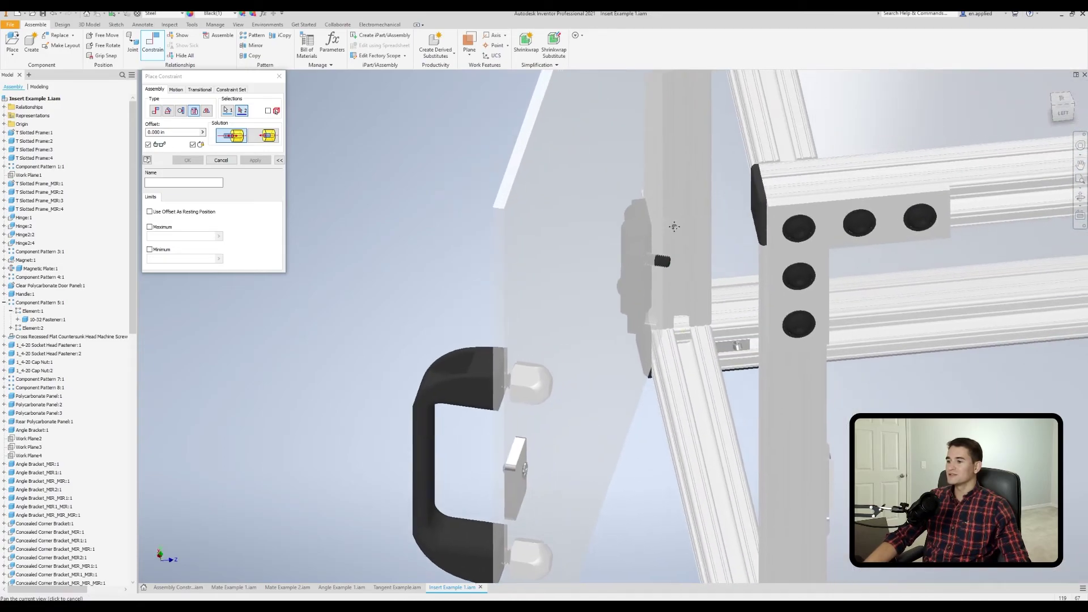
pyautogui.scroll(6, 640, 282)
pyautogui.scroll(6, 639, 281)
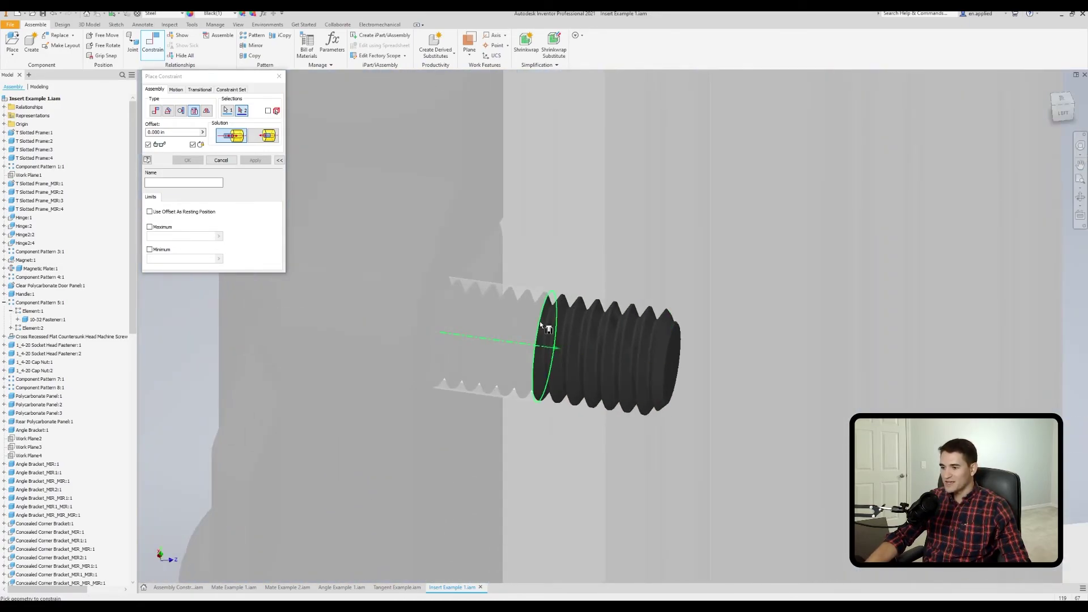
pyautogui.click(541, 328)
pyautogui.scroll(-8, 540, 323)
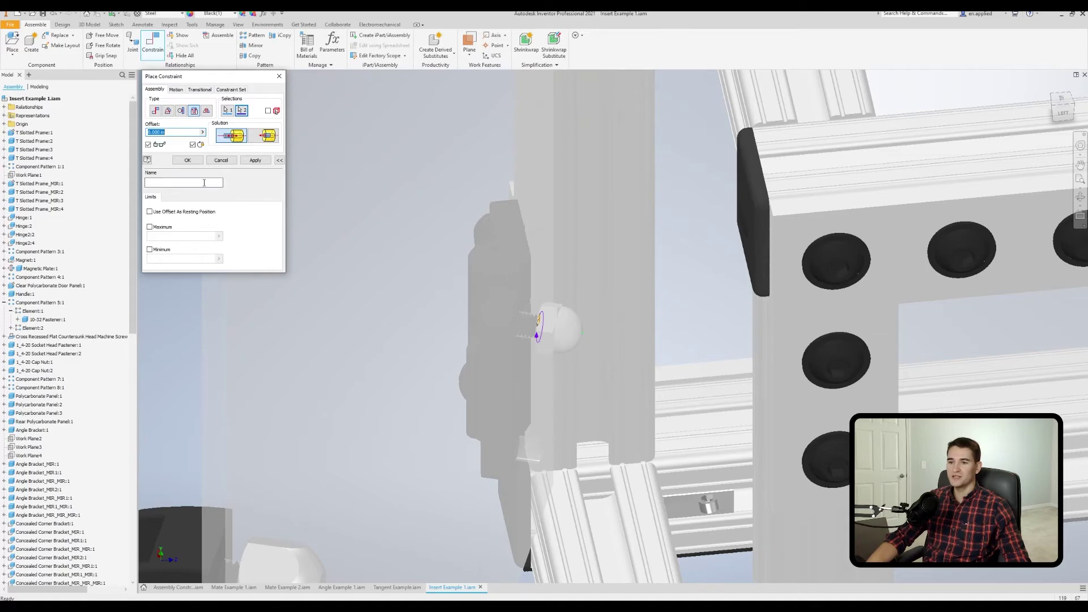
pyautogui.click(187, 161)
# - Select the seated cap nut and review it together with the remaining loose fastener and nut
pyautogui.keyDown('shift'); pyautogui.moveTo(257, 197); pyautogui.dragTo(484, 216, button='middle'); pyautogui.keyUp('shift')
pyautogui.click(627, 257)
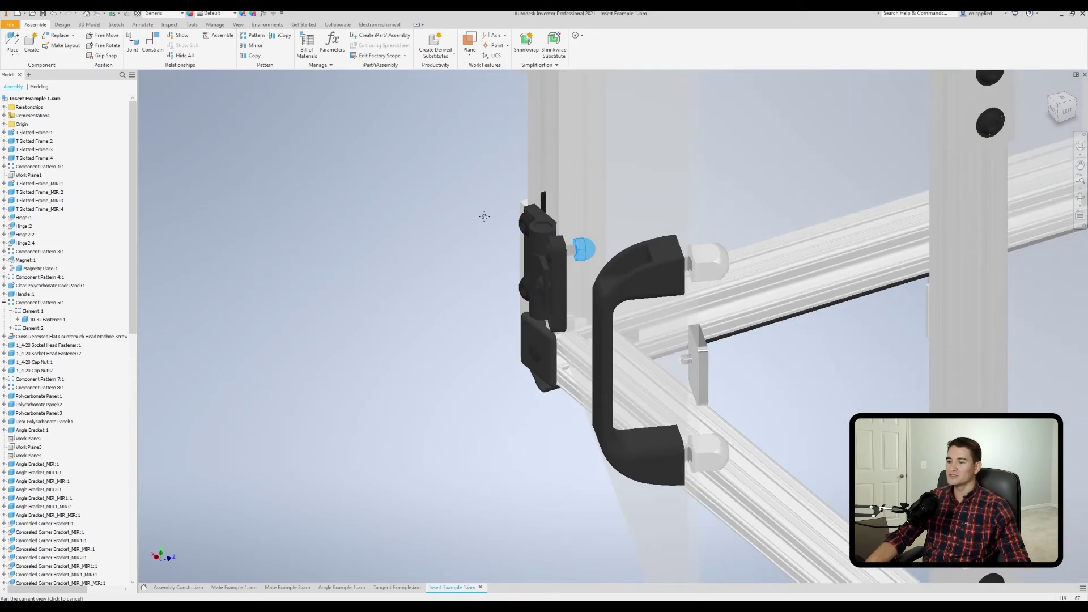
pyautogui.scroll(-5, 543, 244)
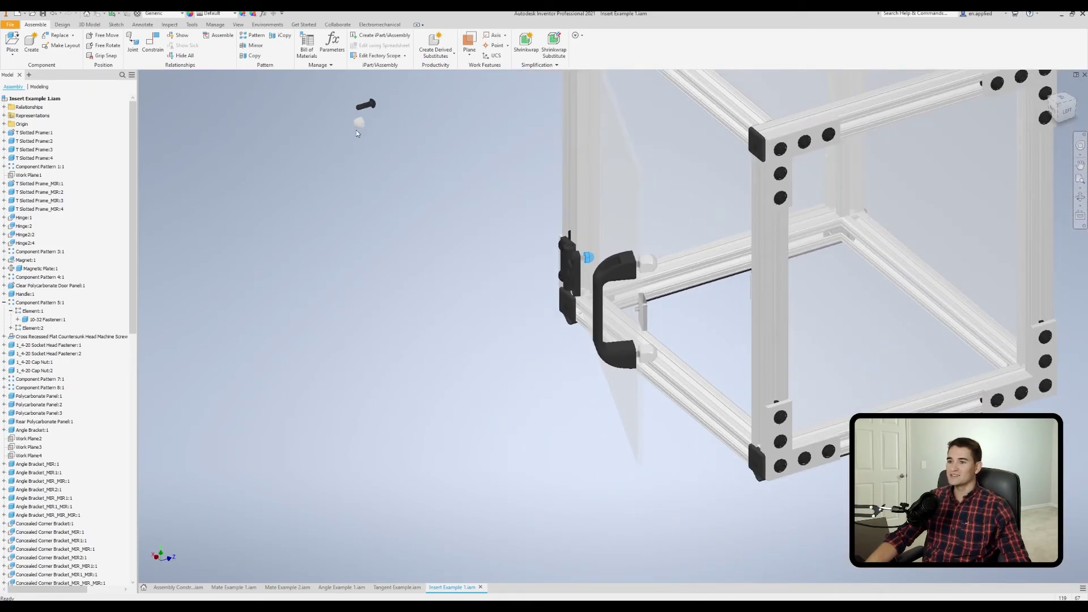
pyautogui.keyDown('shift'); pyautogui.moveTo(518, 170); pyautogui.dragTo(547, 227, button='middle'); pyautogui.keyUp('shift')
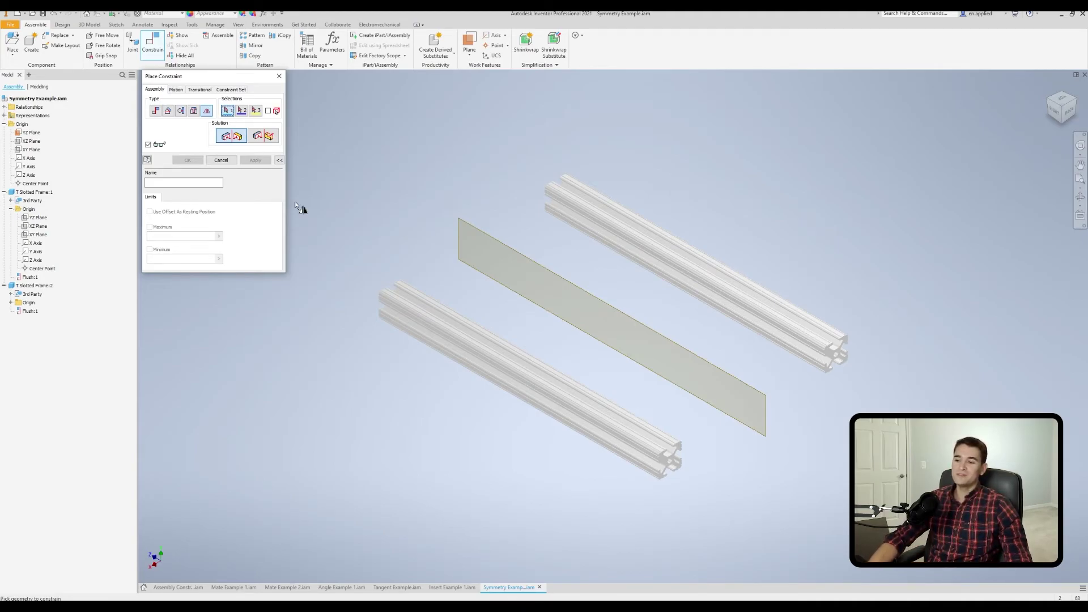
# - Define a Symmetry constraint between the facing side faces of the two T-slotted frames about the assembly's YZ Plane
pyautogui.keyDown('shift'); pyautogui.moveTo(618, 261); pyautogui.dragTo(581, 296, button='middle'); pyautogui.keyUp('shift')
pyautogui.keyDown('shift'); pyautogui.moveTo(509, 240); pyautogui.dragTo(625, 278, button='middle'); pyautogui.keyUp('shift')
pyautogui.scroll(5, 509, 250)
pyautogui.scroll(3, 510, 254)
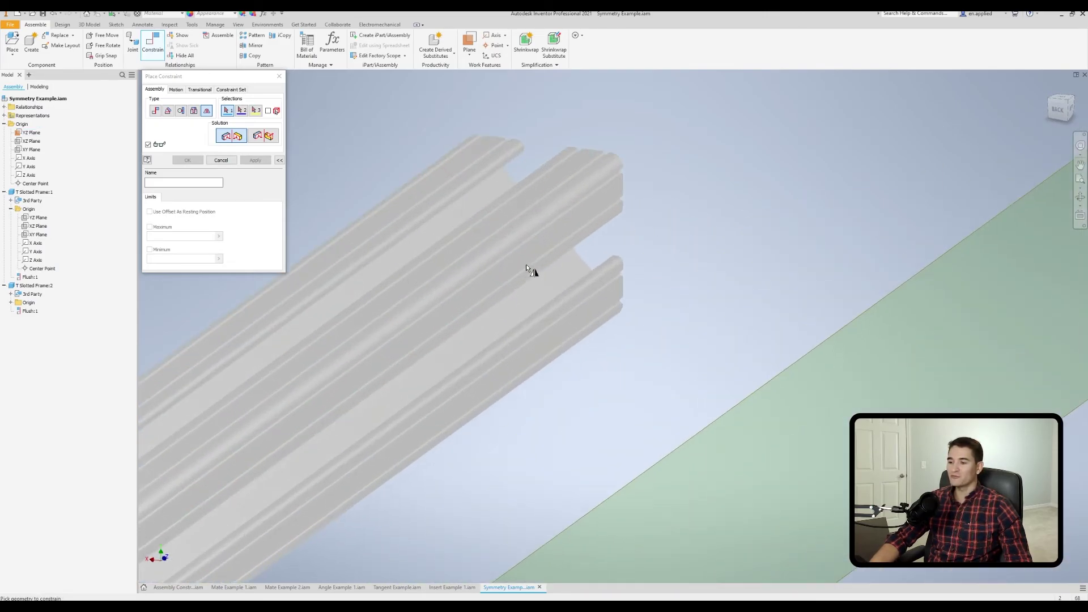
pyautogui.click(535, 253)
pyautogui.keyDown('shift'); pyautogui.moveTo(441, 293); pyautogui.dragTo(714, 243, button='middle'); pyautogui.keyUp('shift')
pyautogui.click(572, 260)
pyautogui.keyDown('shift'); pyautogui.moveTo(598, 226); pyautogui.dragTo(700, 267, button='middle'); pyautogui.keyUp('shift')
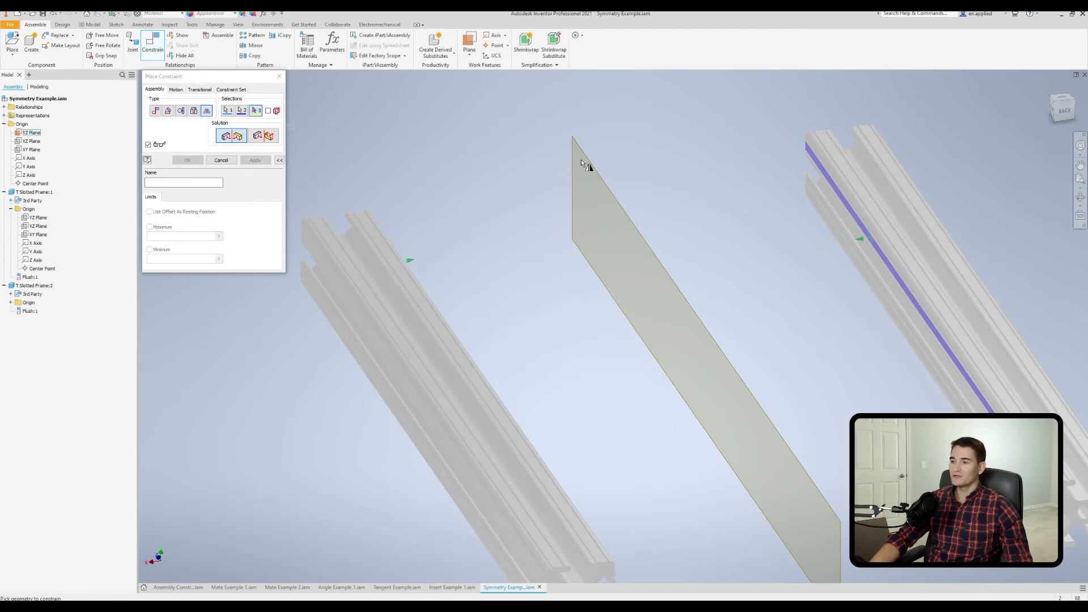
pyautogui.click(598, 175)
pyautogui.keyDown('shift'); pyautogui.moveTo(531, 230); pyautogui.dragTo(706, 233, button='middle'); pyautogui.keyUp('shift')
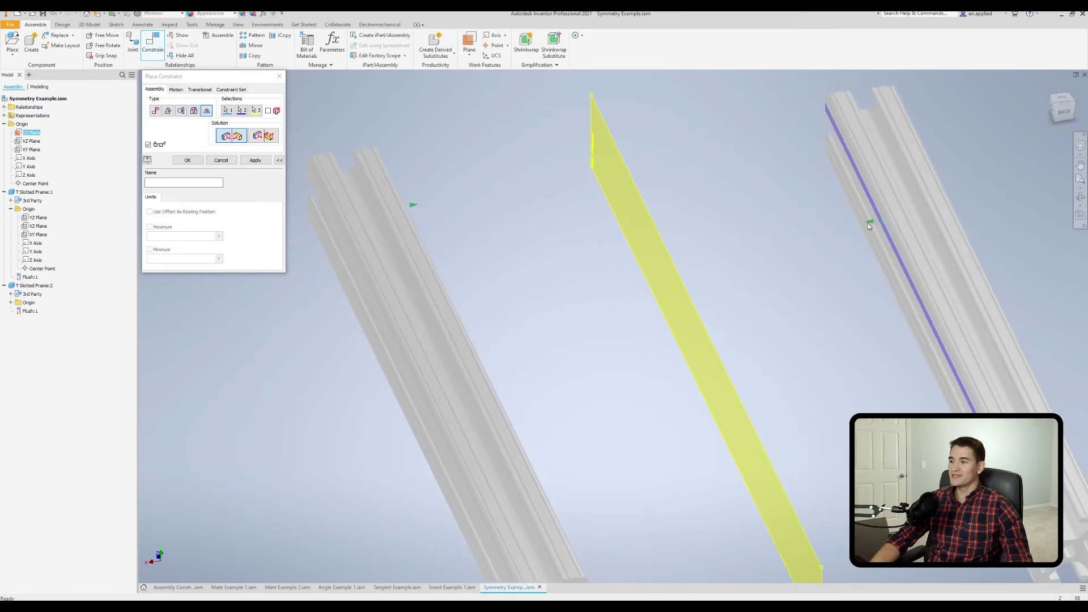
# - Try the second Symmetry solution and compare it with the first
pyautogui.click(258, 138)
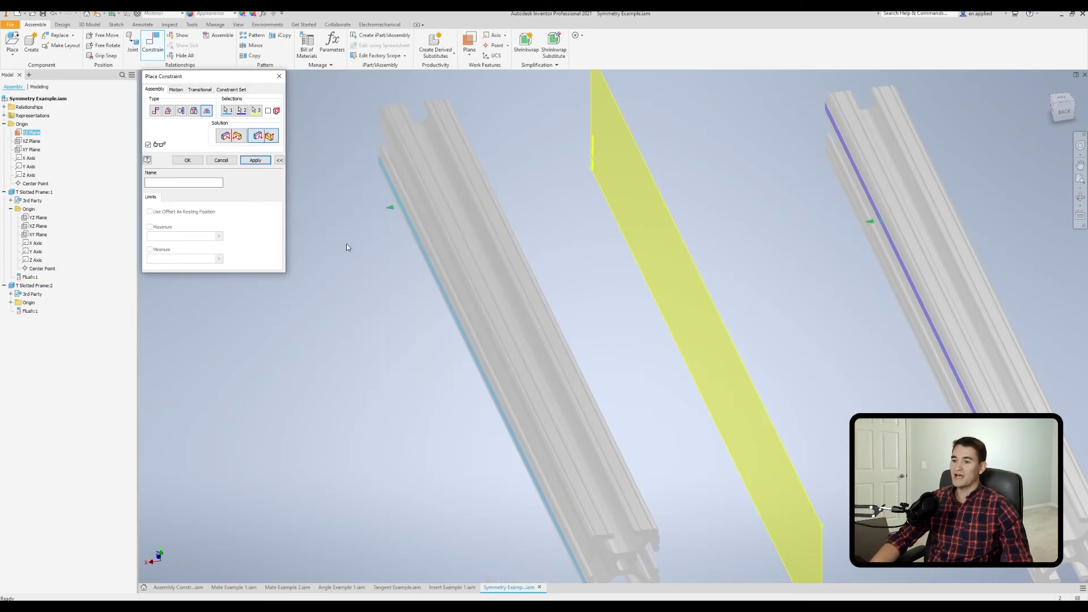
pyautogui.click(231, 136)
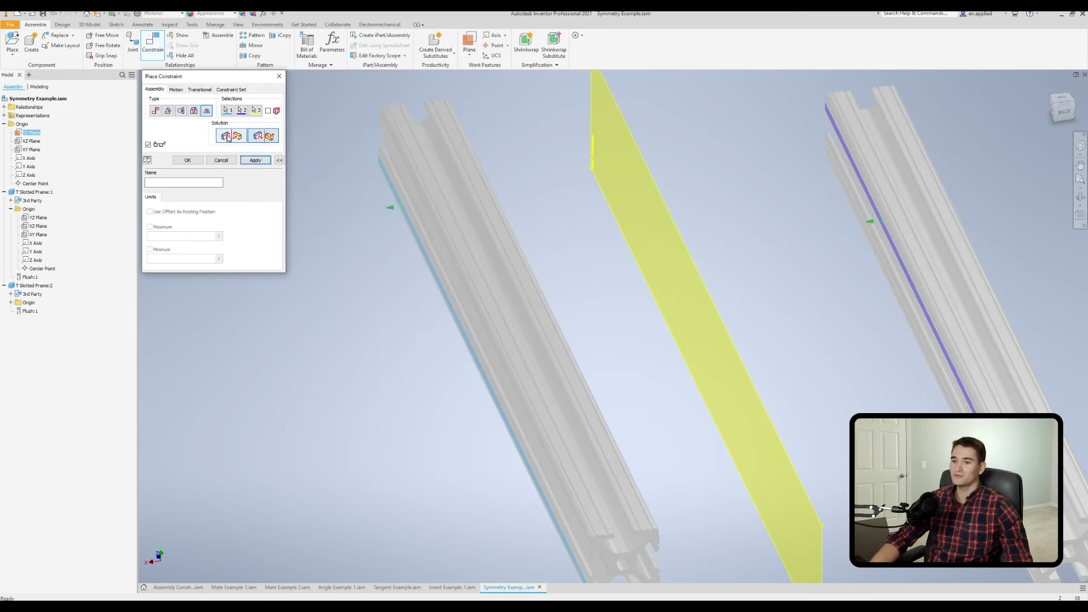
pyautogui.click(263, 136)
pyautogui.click(231, 136)
pyautogui.click(263, 136)
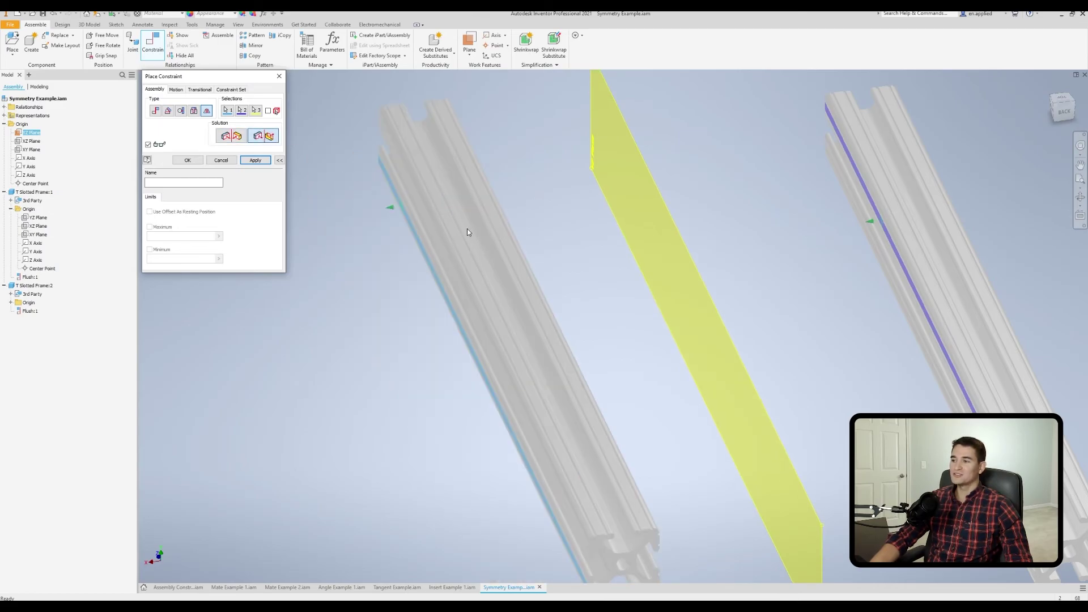
# - Apply the Symmetry constraint with the first solution and move a frame to test the symmetric behaviour
pyautogui.click(240, 138)
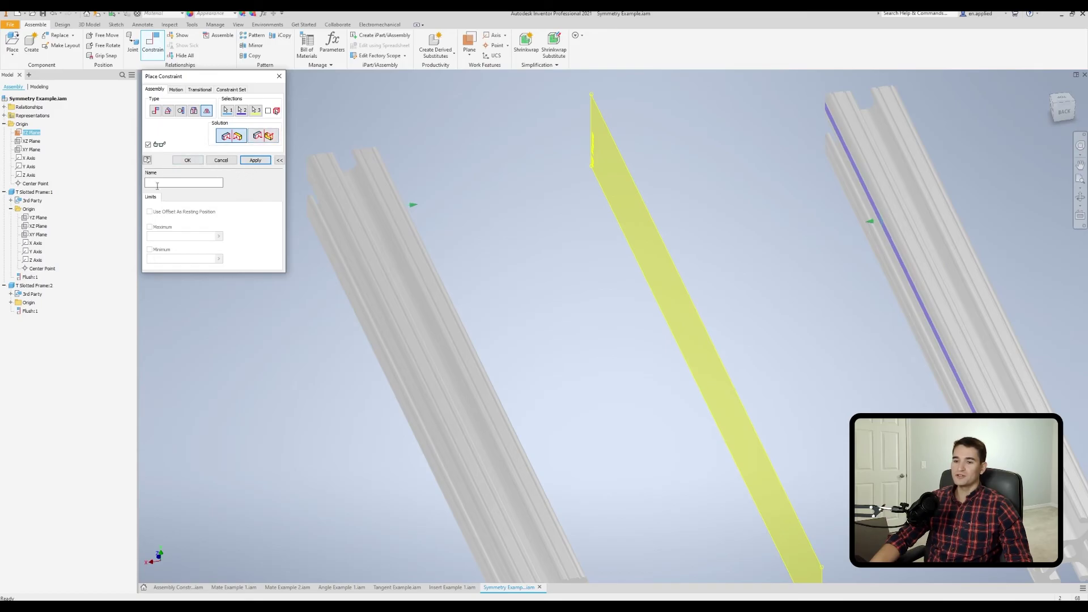
pyautogui.click(188, 160)
pyautogui.moveTo(427, 257); pyautogui.dragTo(529, 226)
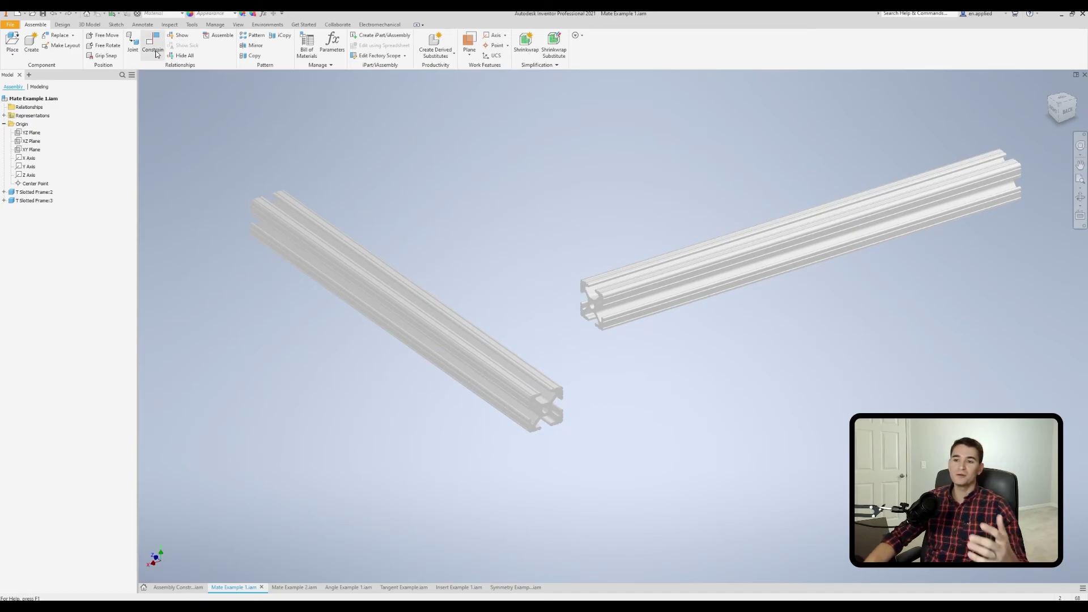
# - Quick-constrain the loose T-slotted frame's end face to the other frame's end face with a Mate
pyautogui.scroll(3, 516, 257)
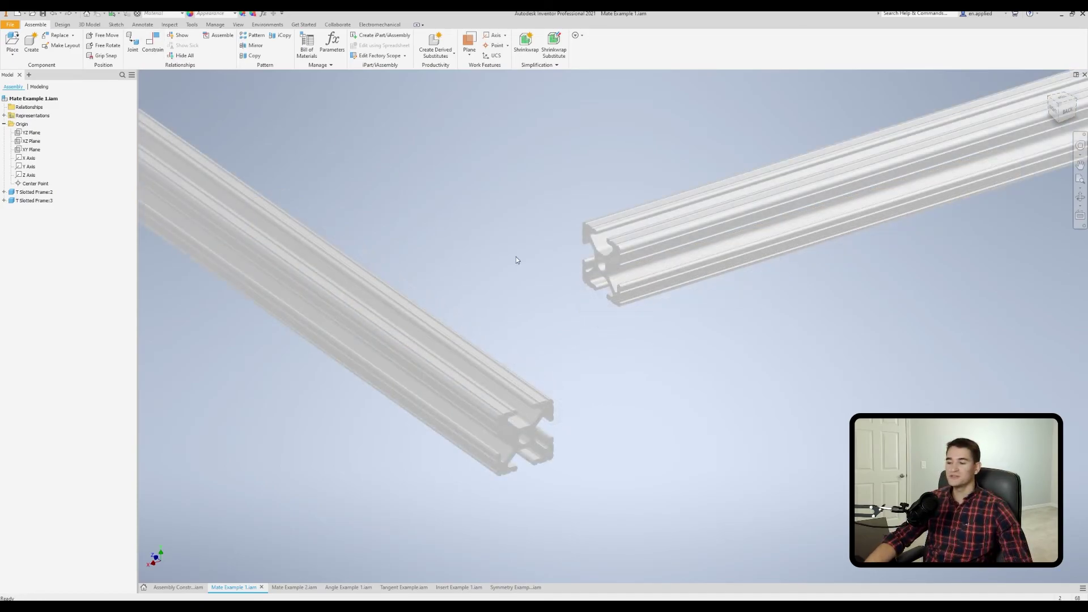
pyautogui.scroll(3, 518, 292)
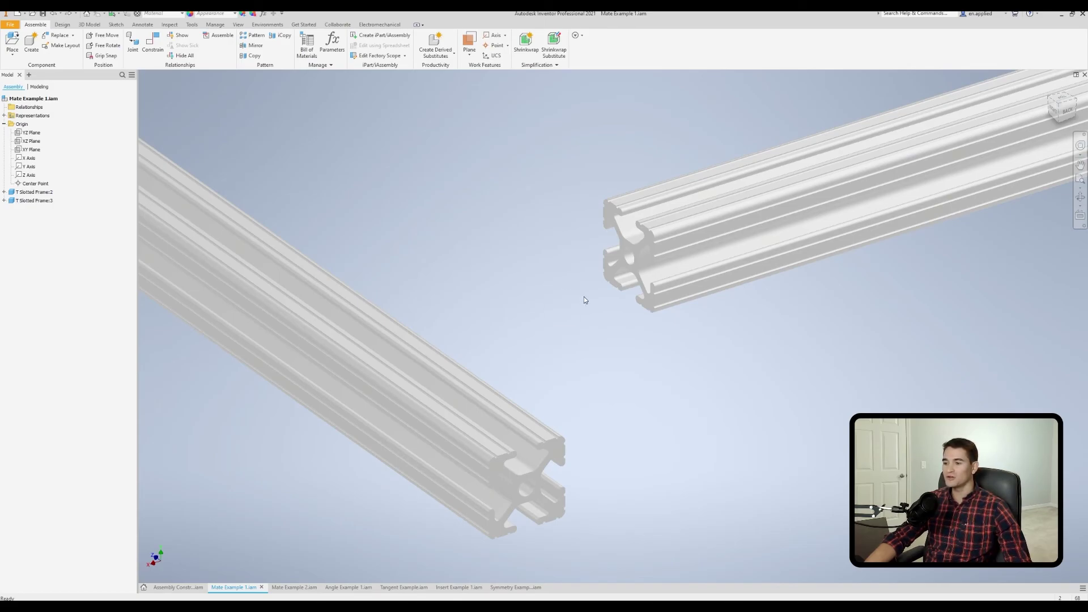
pyautogui.press('alt')
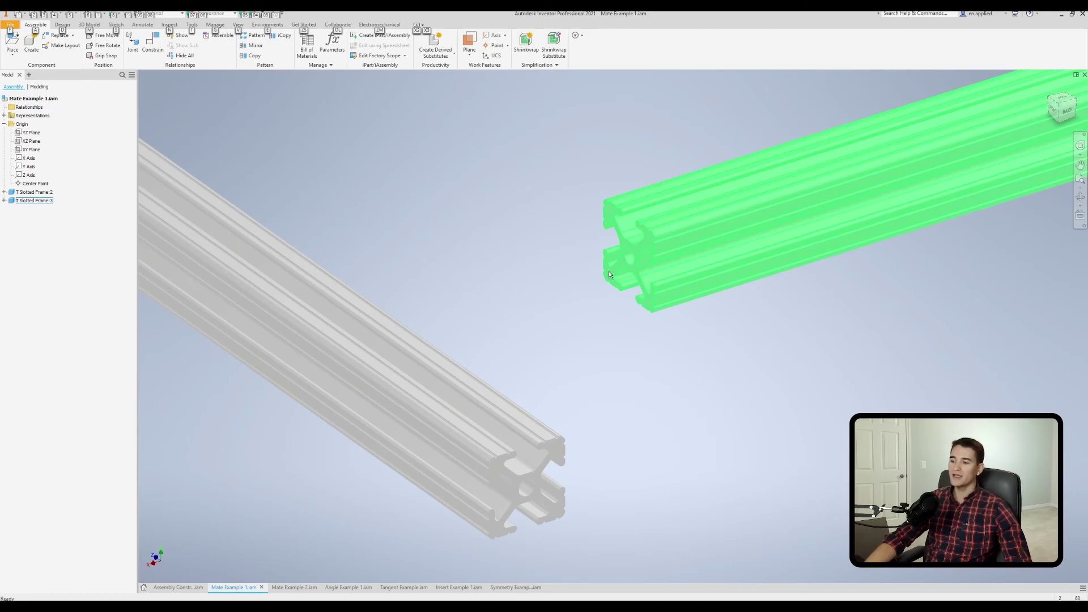
pyautogui.click(609, 274)
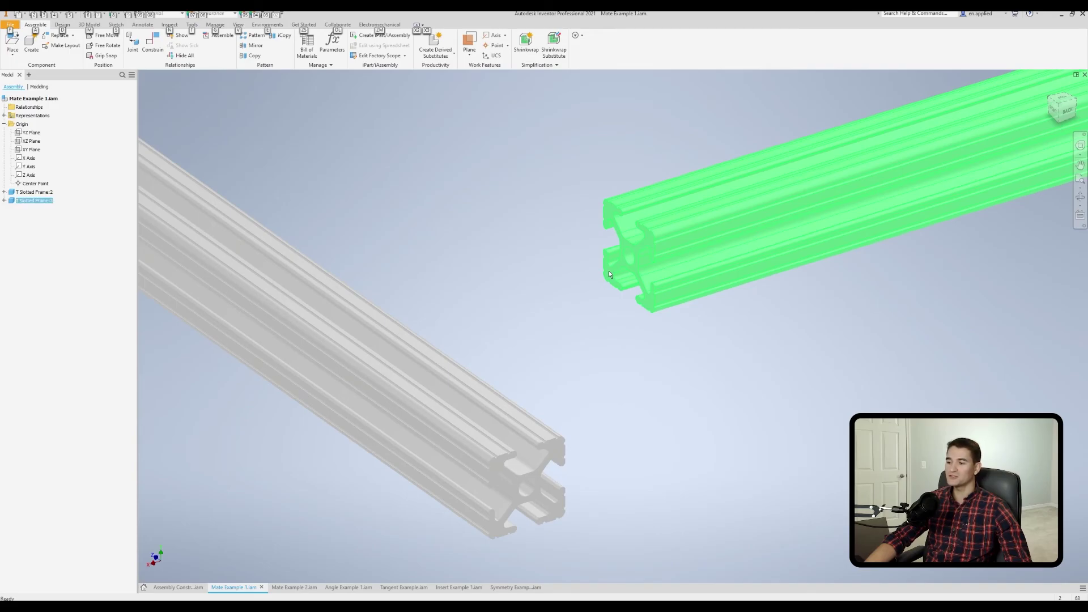
pyautogui.press('c')
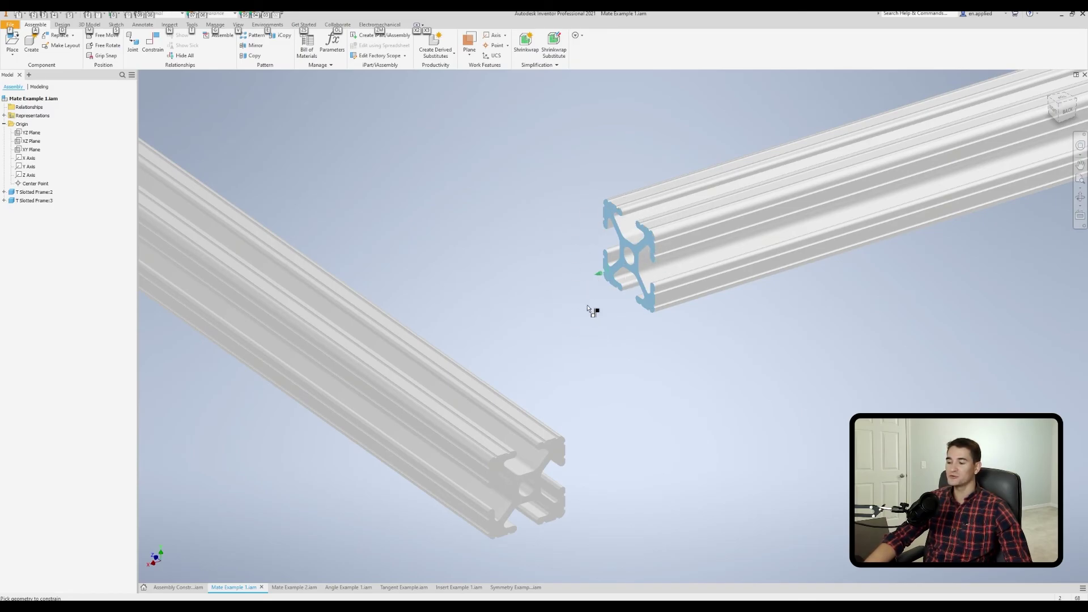
pyautogui.click(620, 233)
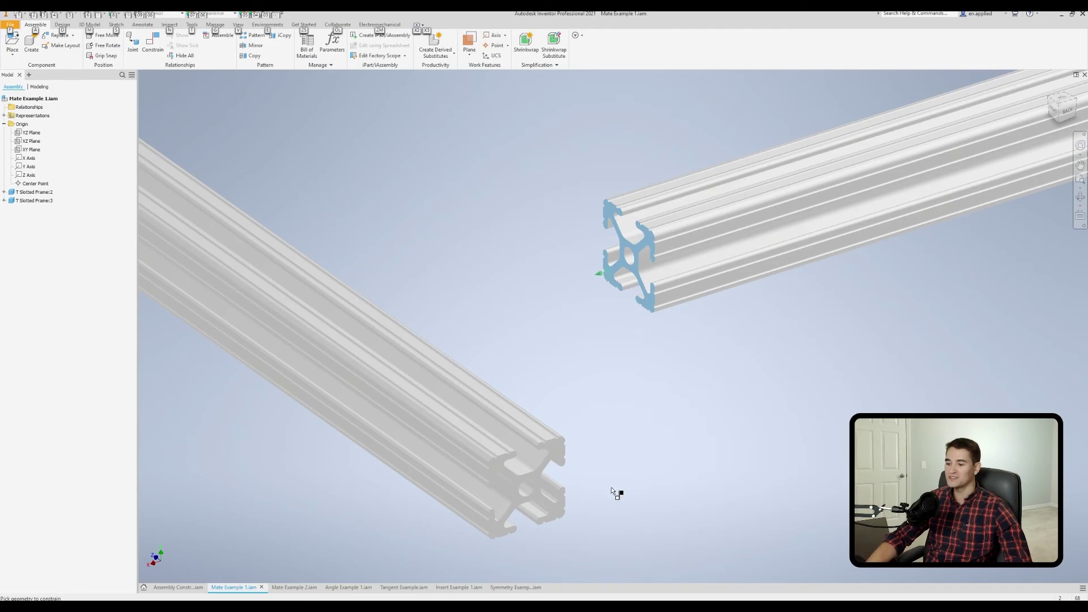
pyautogui.click(539, 487)
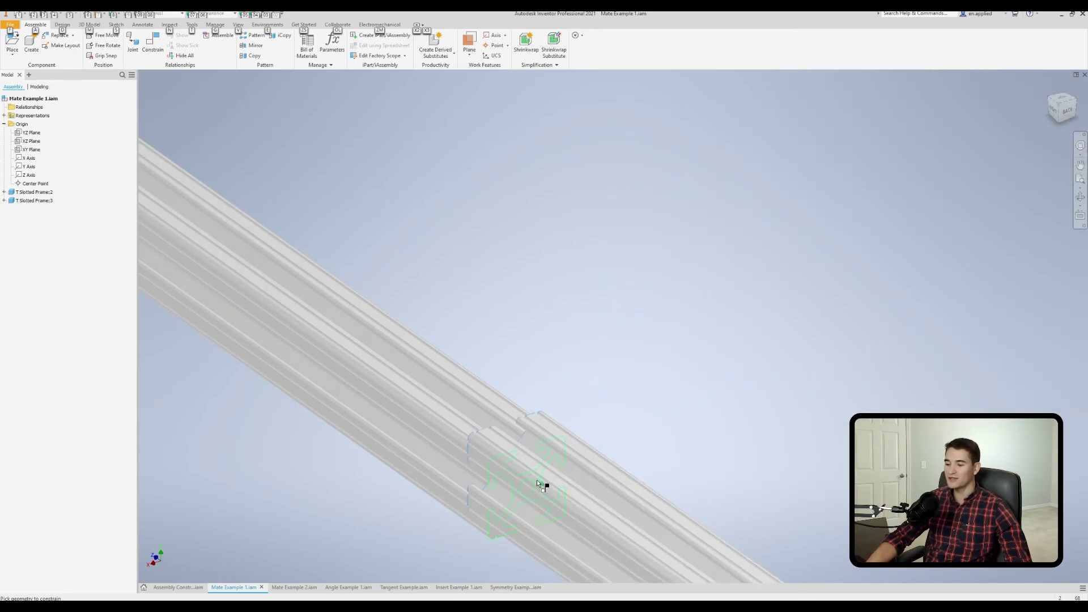
pyautogui.press('Return')
# - Move the mated frame sideways off the other frame to test its remaining freedom, and clear the selection
pyautogui.moveTo(539, 483); pyautogui.dragTo(598, 261)
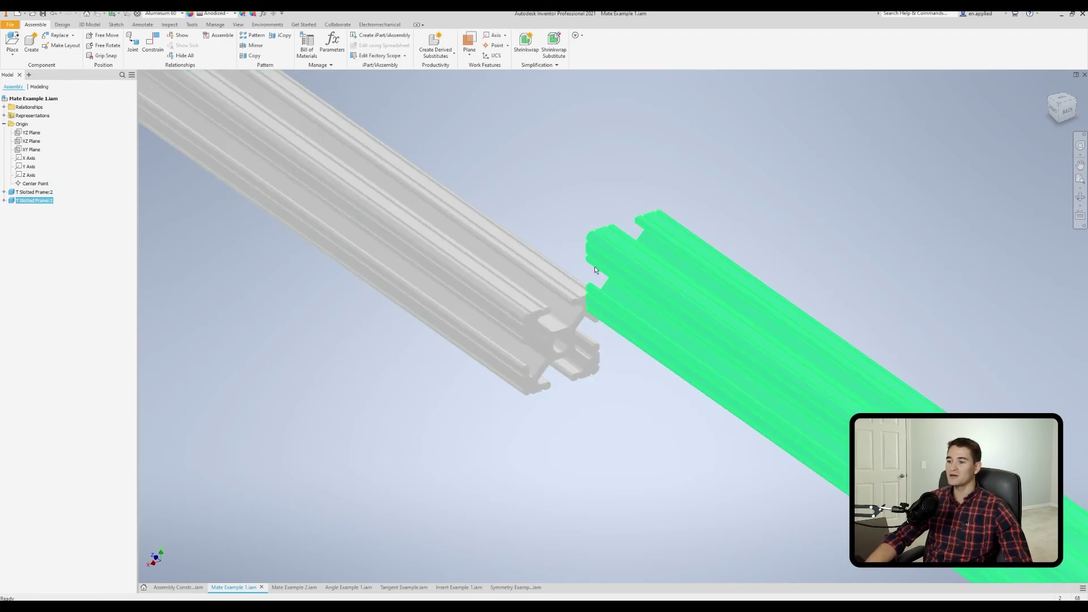
pyautogui.scroll(2, 610, 224)
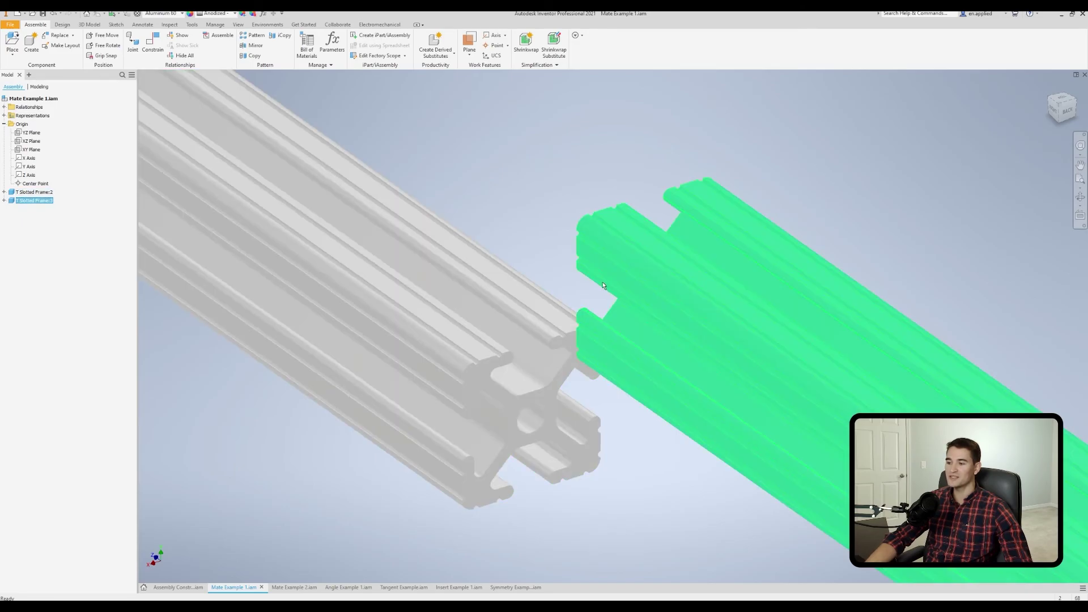
pyautogui.scroll(-3, 480, 354)
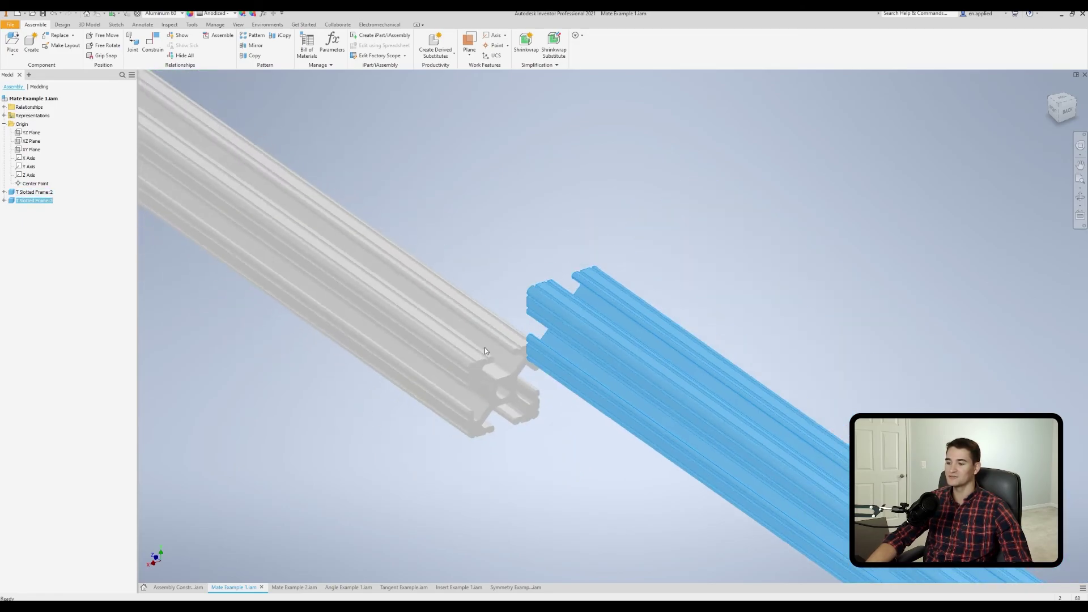
pyautogui.click(558, 240)
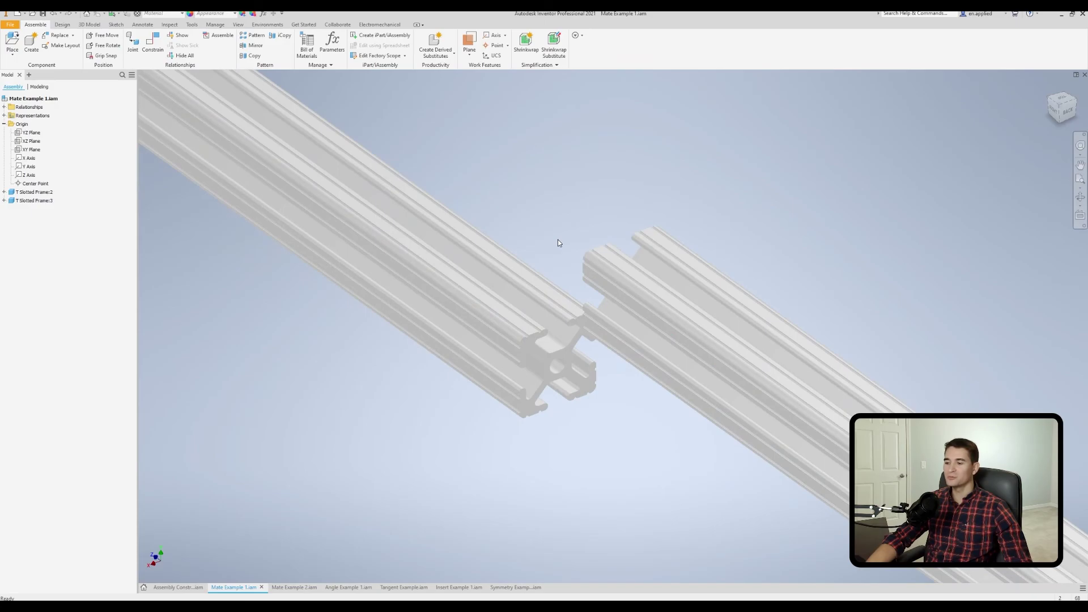
# - Quick-constrain the offset frame's end corner to the matching corner edge of the other frame and test the fit by moving the frame
pyautogui.scroll(3, 560, 245)
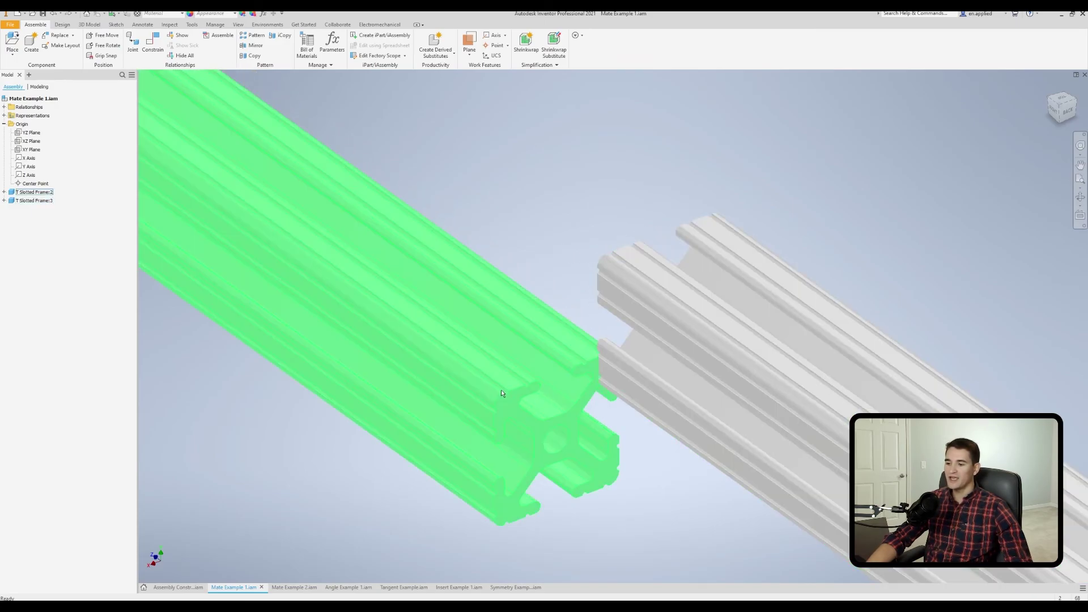
pyautogui.scroll(-2, 502, 395)
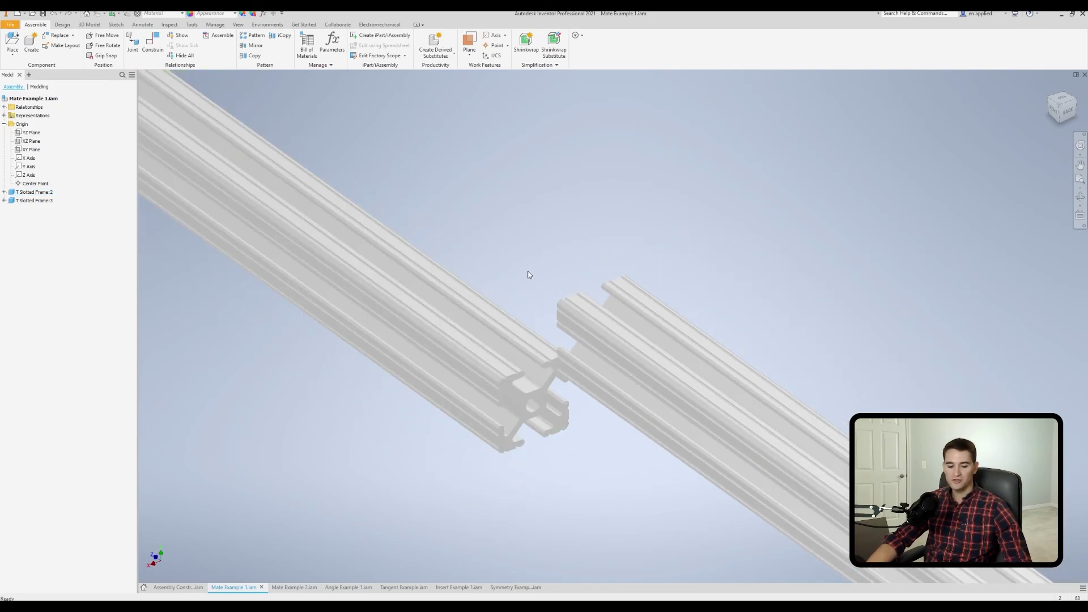
pyautogui.press('alt')
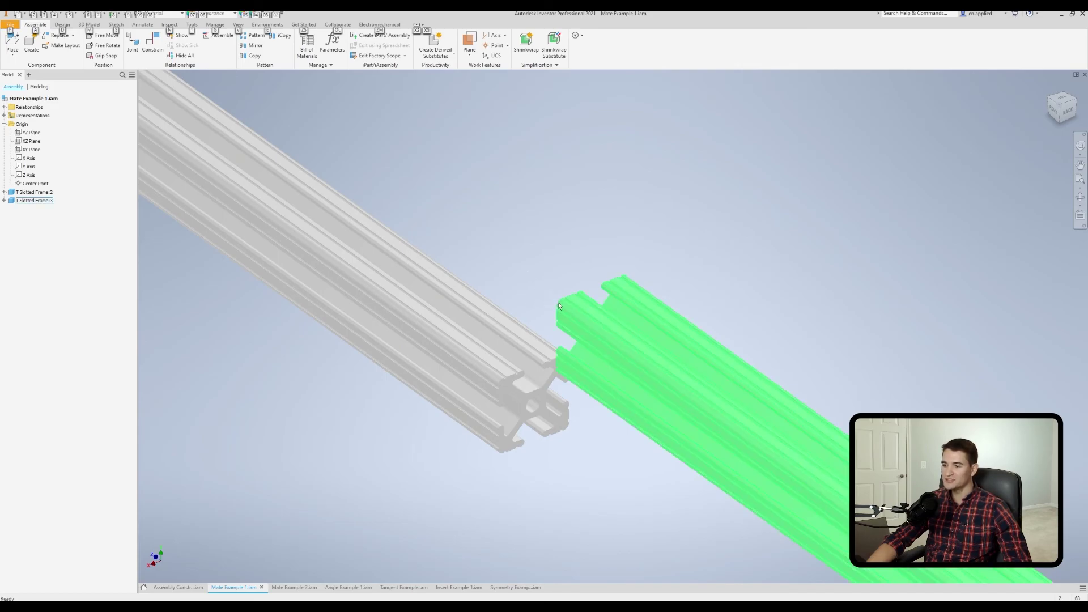
pyautogui.click(559, 302)
pyautogui.press('c')
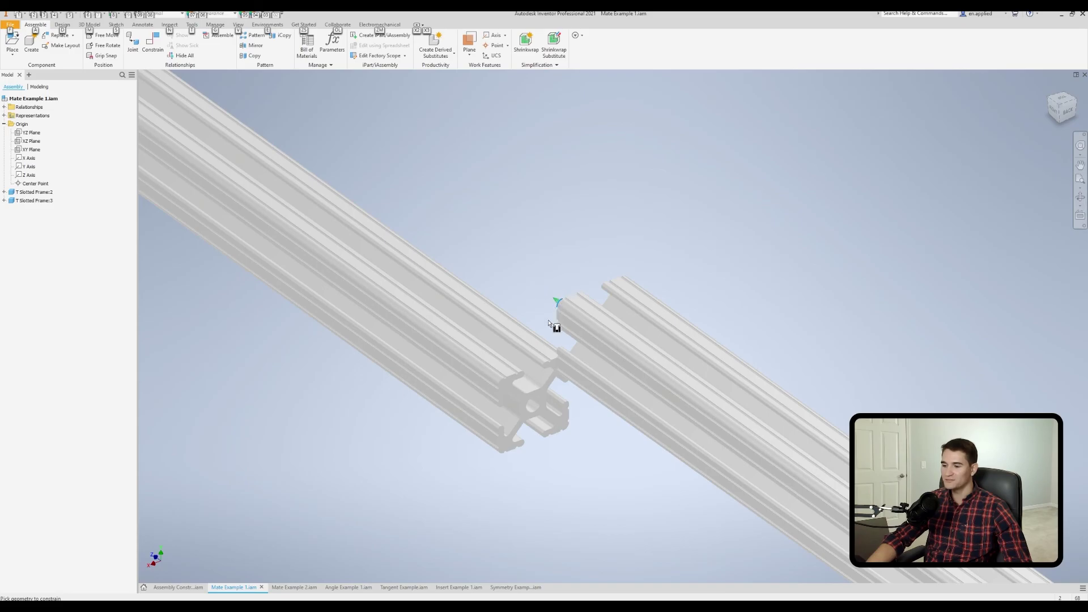
pyautogui.scroll(4, 518, 380)
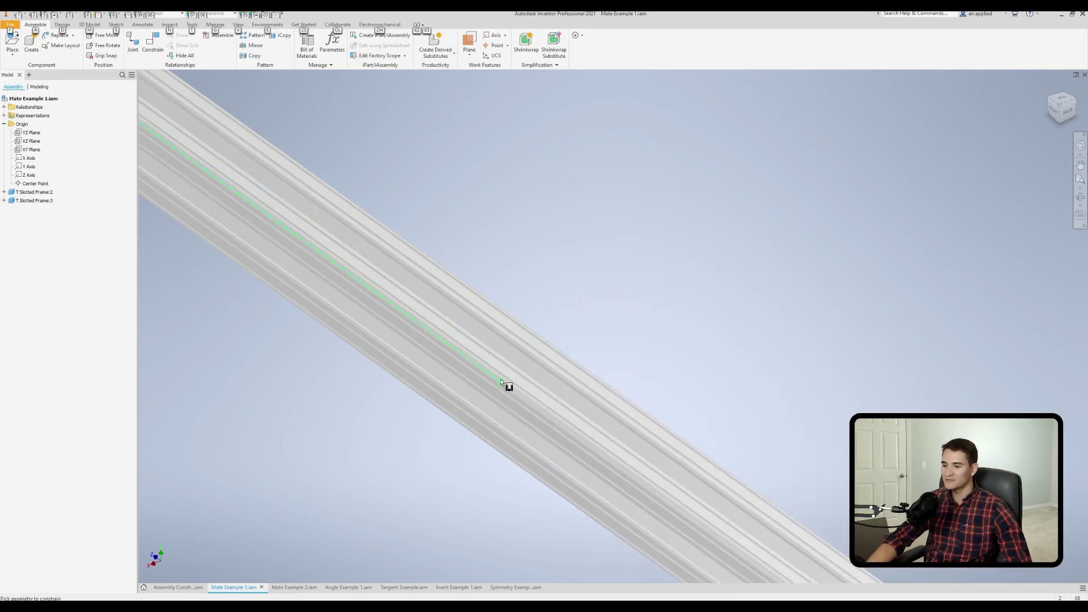
pyautogui.press('Escape')
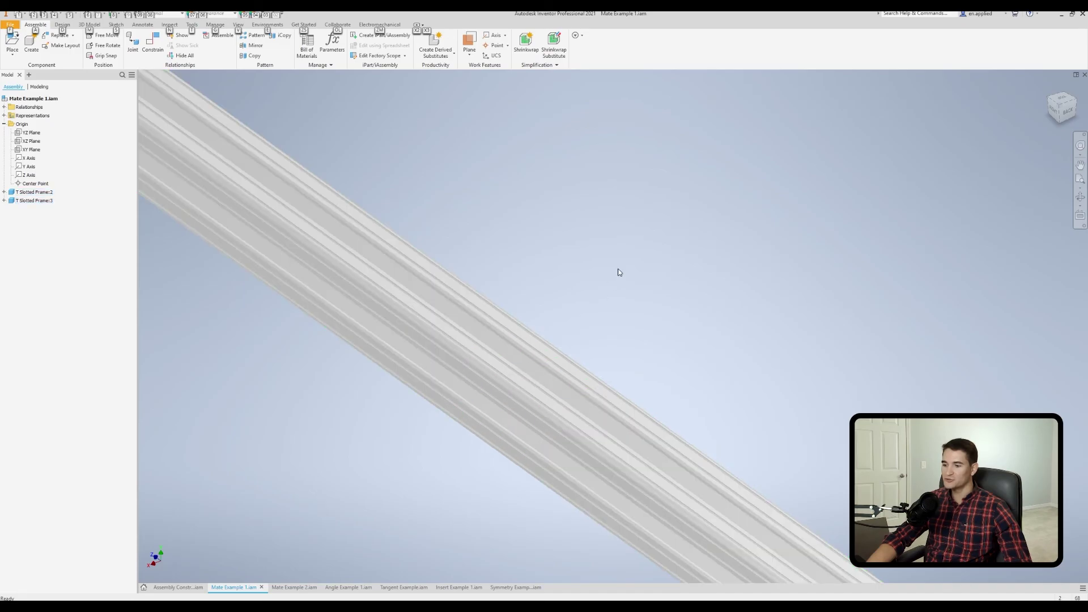
pyautogui.moveTo(576, 428); pyautogui.dragTo(588, 324)
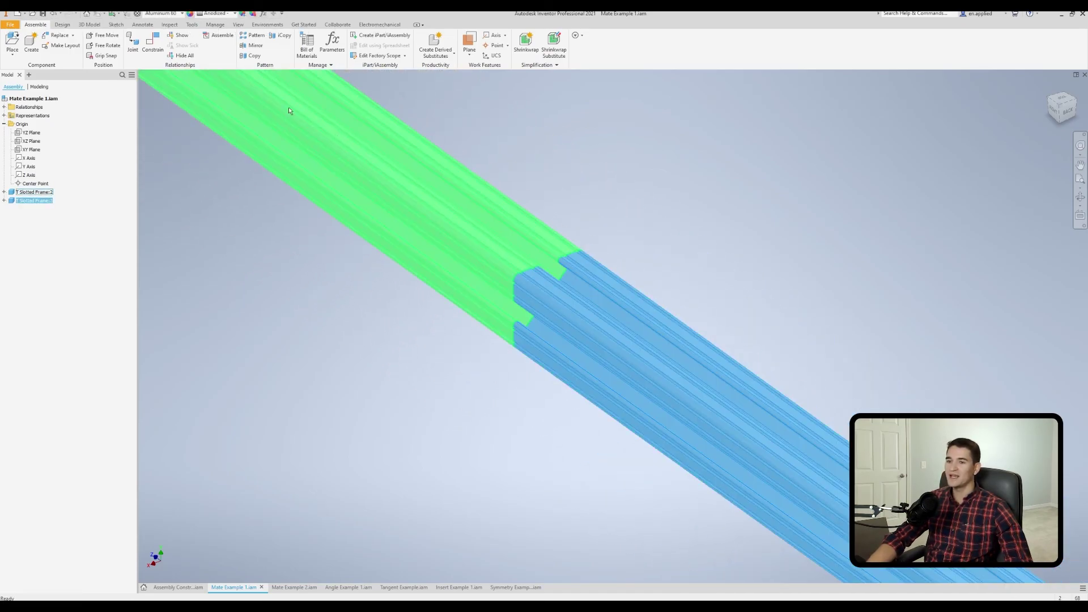
# - Open the Place Constraint dialog
pyautogui.click(152, 42)
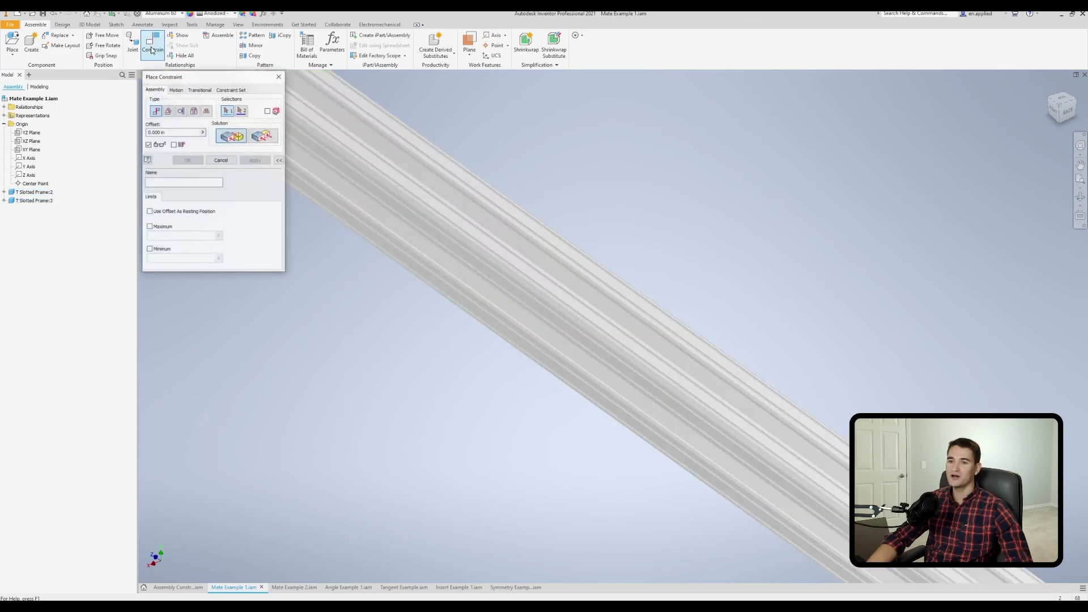